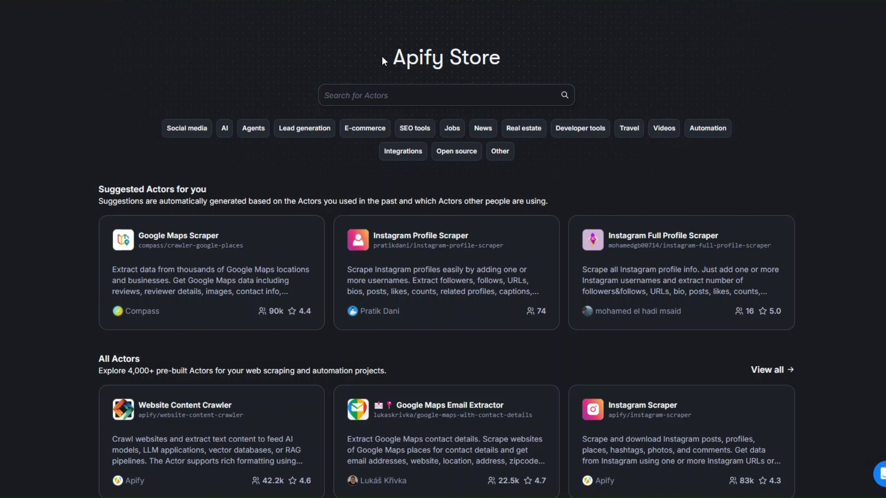
Step: Search the Apify Store for "apollo scraper" and show all matching Actors
{"action": "left_click_drag", "start_coordinate": [393, 54], "coordinate": [461, 54]}
{"action": "left_click", "coordinate": [461, 53]}
{"action": "left_click", "coordinate": [432, 97]}
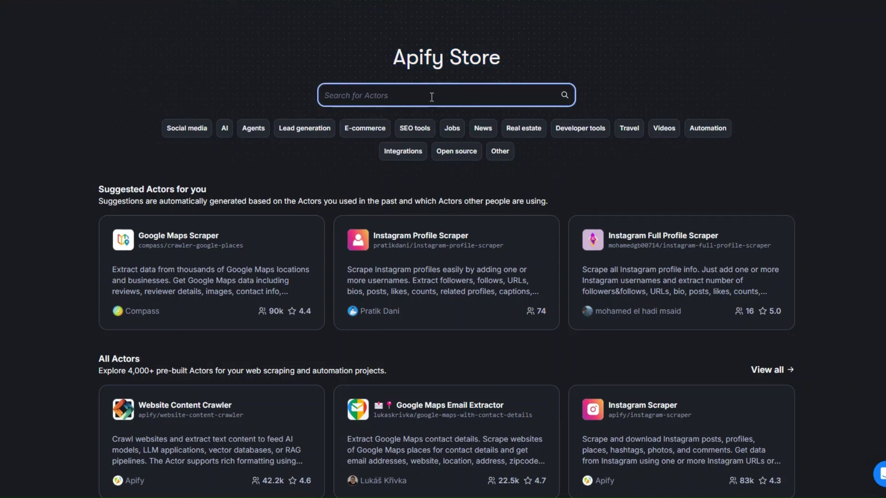
{"action": "type", "text": "apollo scrape"}
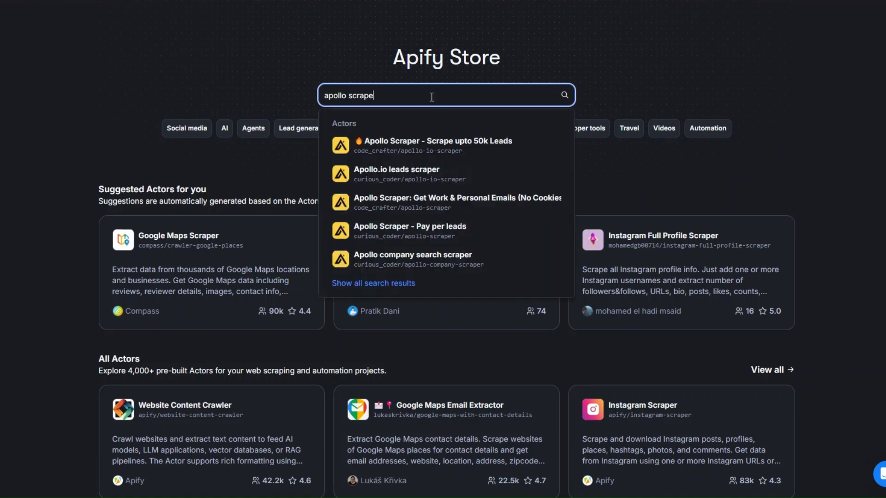
{"action": "type", "text": "r"}
{"action": "left_click", "coordinate": [565, 96]}
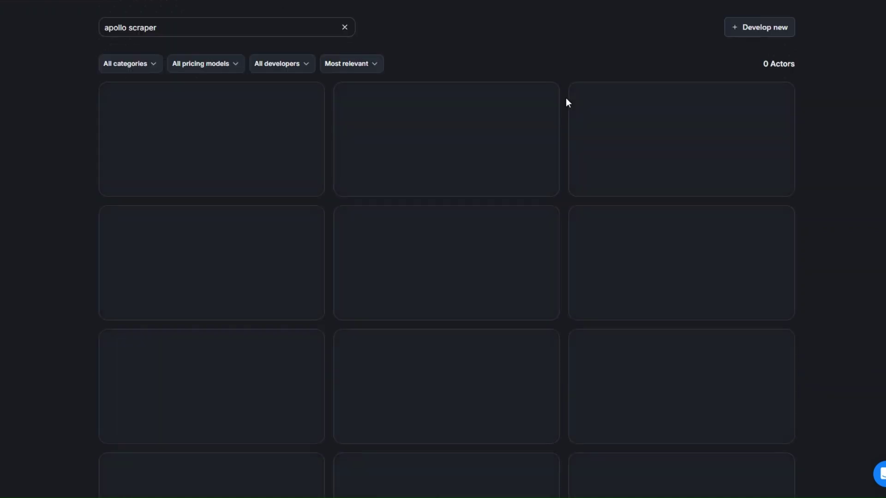
Step: Open the Actor "Apollo Scraper: Get Work & Personal Emails (No Cookies)" and dismiss its review prompt
{"action": "left_click_drag", "start_coordinate": [758, 65], "coordinate": [799, 65]}
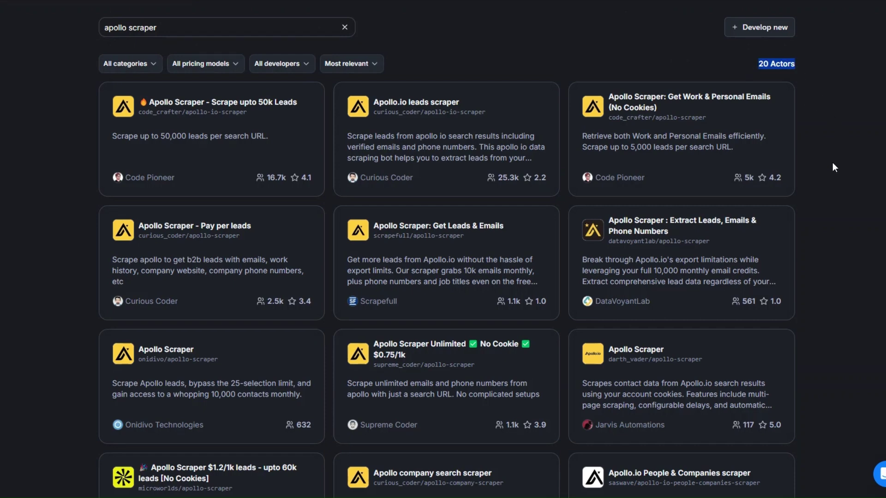
{"action": "scroll", "coordinate": [461, 172], "scroll_direction": "down", "scroll_amount": 10}
{"action": "scroll", "coordinate": [459, 167], "scroll_direction": "up", "scroll_amount": 10}
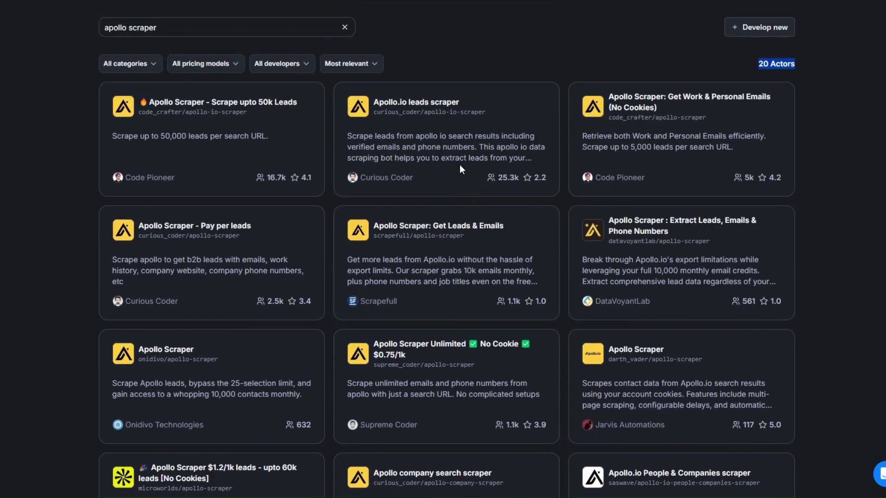
{"action": "left_click", "coordinate": [646, 104]}
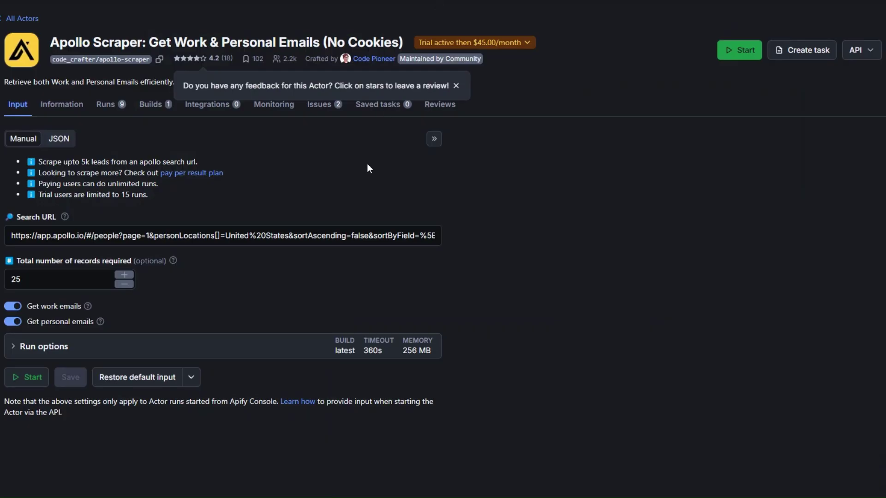
{"action": "left_click", "coordinate": [456, 85]}
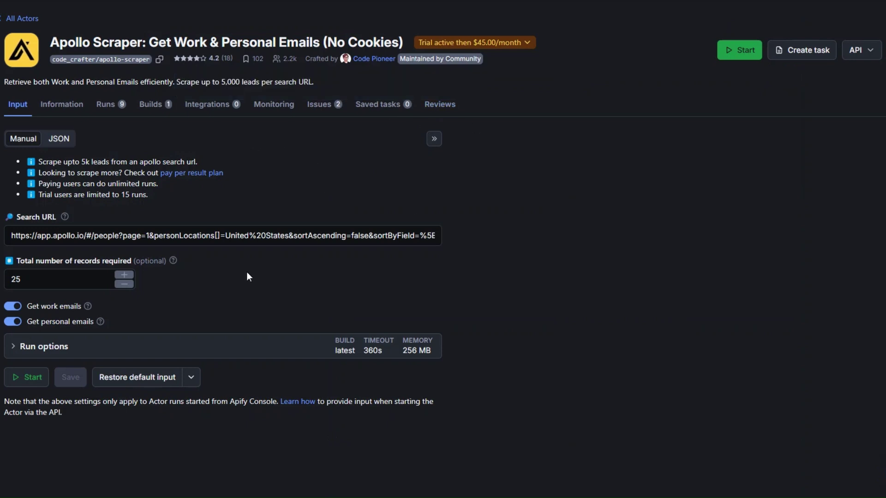
Step: Replace the Actor's Search URL with the Apollo people search URL for US marketing agency founders, 31-9999 employees, catch-all emails excluded
{"action": "left_click", "coordinate": [222, 235]}
{"action": "left_click_drag", "start_coordinate": [12, 236], "coordinate": [378, 237]}
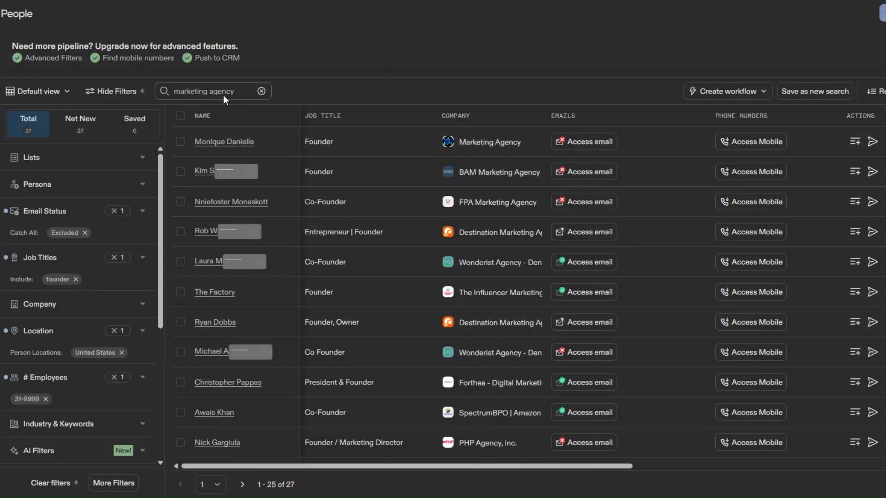
{"action": "scroll", "coordinate": [398, 187], "scroll_direction": "down", "scroll_amount": 5}
{"action": "scroll", "coordinate": [397, 188], "scroll_direction": "up", "scroll_amount": 5}
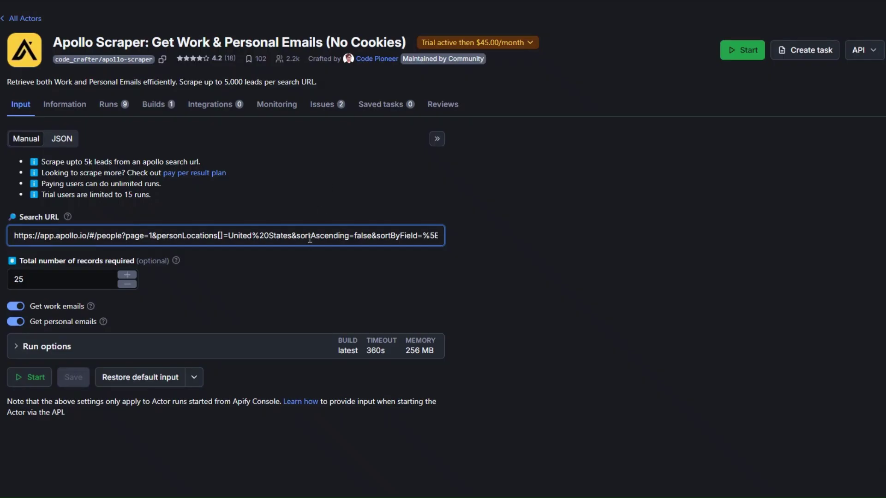
{"action": "key", "text": "ctrl+a"}
{"action": "key", "text": "BackSpace"}
{"action": "key", "text": "ctrl+v"}
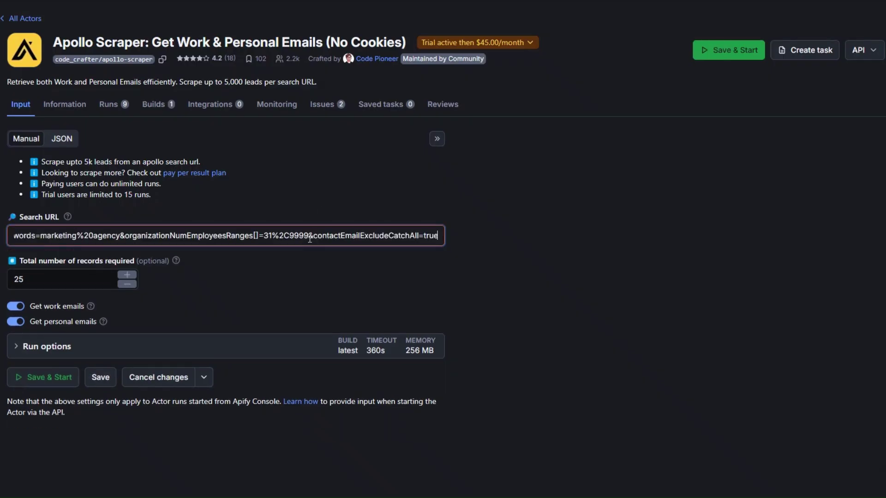
Step: Save and start the scraper run for 25 records, and follow its log until the run finishes
{"action": "left_click", "coordinate": [323, 283]}
{"action": "left_click_drag", "start_coordinate": [41, 281], "coordinate": [12, 281]}
{"action": "left_click", "coordinate": [43, 283]}
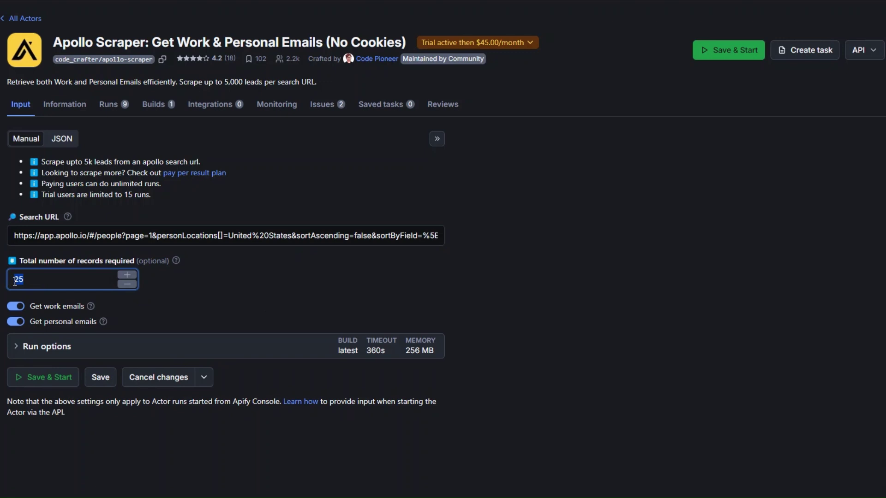
{"action": "left_click", "coordinate": [32, 381]}
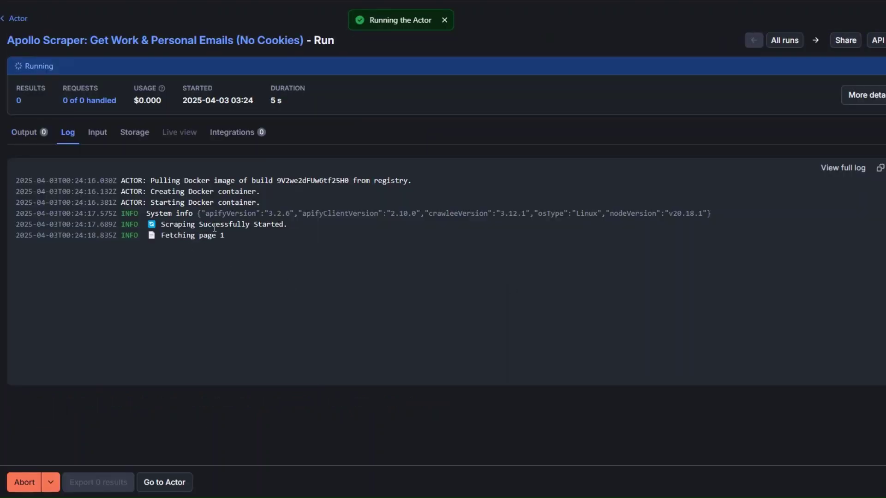
{"action": "left_click_drag", "start_coordinate": [161, 225], "coordinate": [233, 237]}
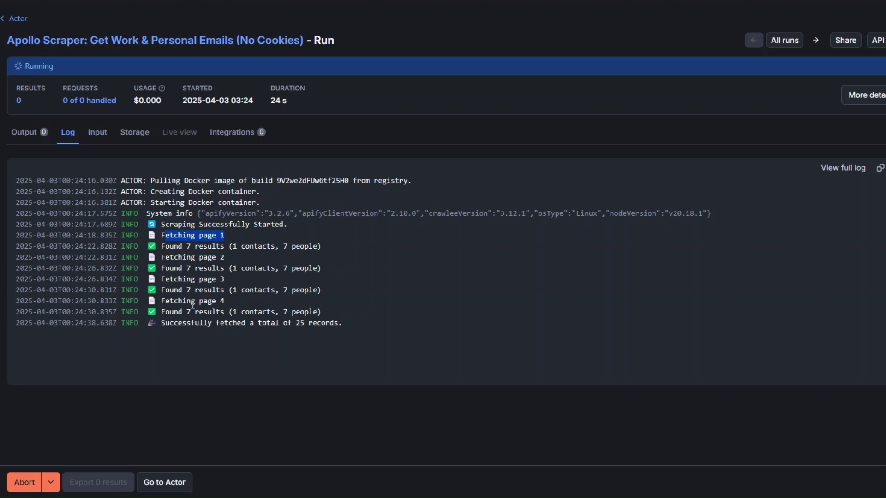
{"action": "left_click_drag", "start_coordinate": [161, 323], "coordinate": [361, 323]}
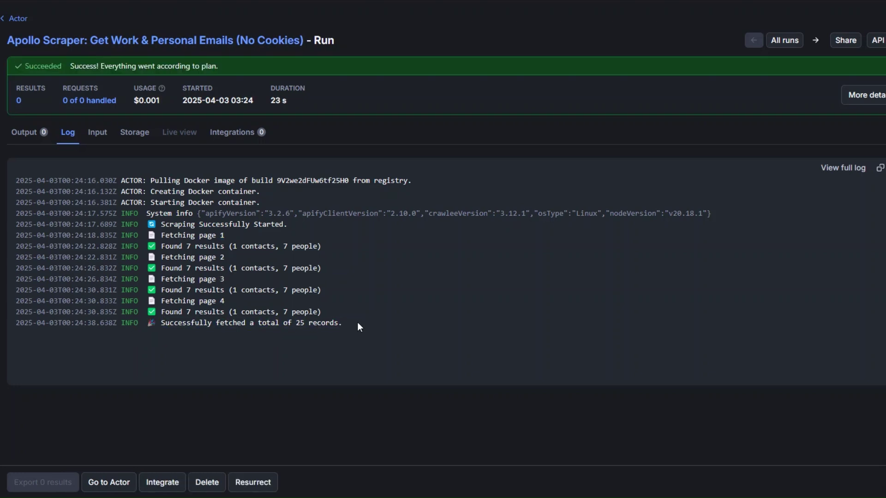
Step: Open the run's output table and examine the scraped email, email status, first name and headline columns
{"action": "left_click", "coordinate": [28, 136]}
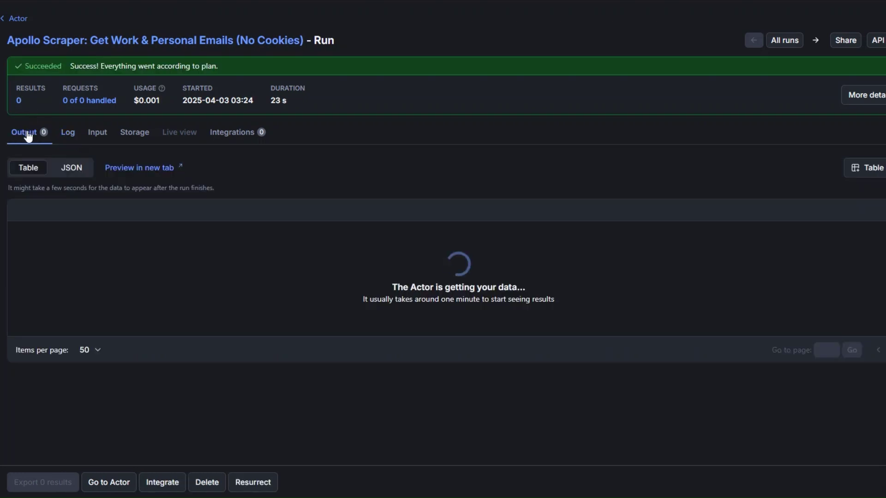
{"action": "scroll", "coordinate": [52, 181], "scroll_direction": "down", "scroll_amount": 15}
{"action": "scroll", "coordinate": [52, 180], "scroll_direction": "down", "scroll_amount": 1}
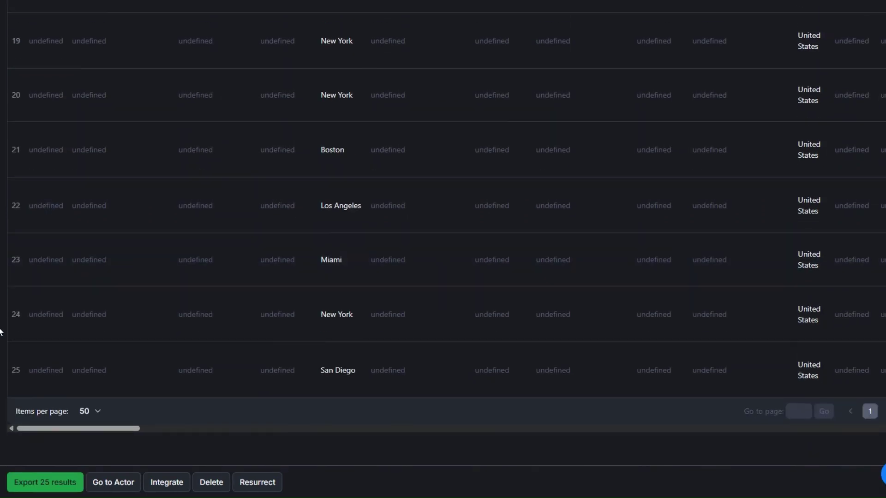
{"action": "left_click_drag", "start_coordinate": [52, 430], "coordinate": [234, 420]}
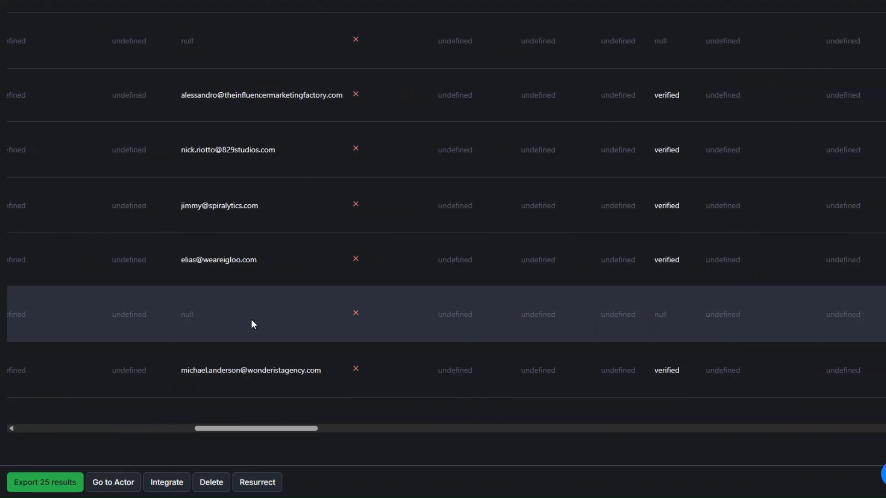
{"action": "scroll", "coordinate": [251, 320], "scroll_direction": "up", "scroll_amount": 20}
{"action": "scroll", "coordinate": [237, 284], "scroll_direction": "down", "scroll_amount": 20}
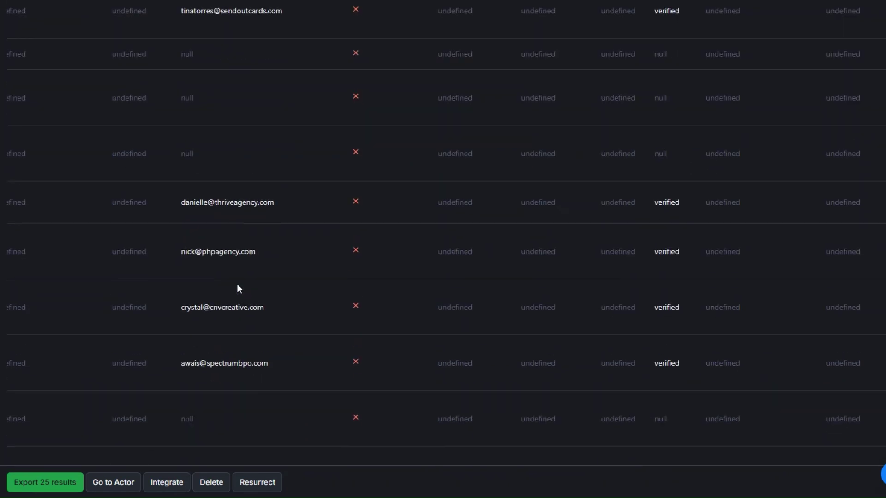
{"action": "left_click_drag", "start_coordinate": [234, 428], "coordinate": [401, 424]}
{"action": "scroll", "coordinate": [277, 332], "scroll_direction": "up", "scroll_amount": 12}
{"action": "scroll", "coordinate": [276, 328], "scroll_direction": "up", "scroll_amount": 8}
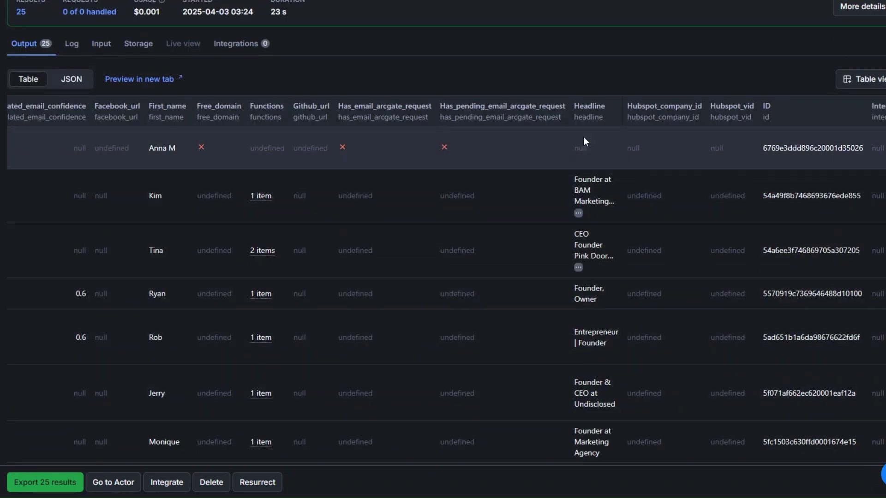
{"action": "scroll", "coordinate": [584, 250], "scroll_direction": "down", "scroll_amount": 8}
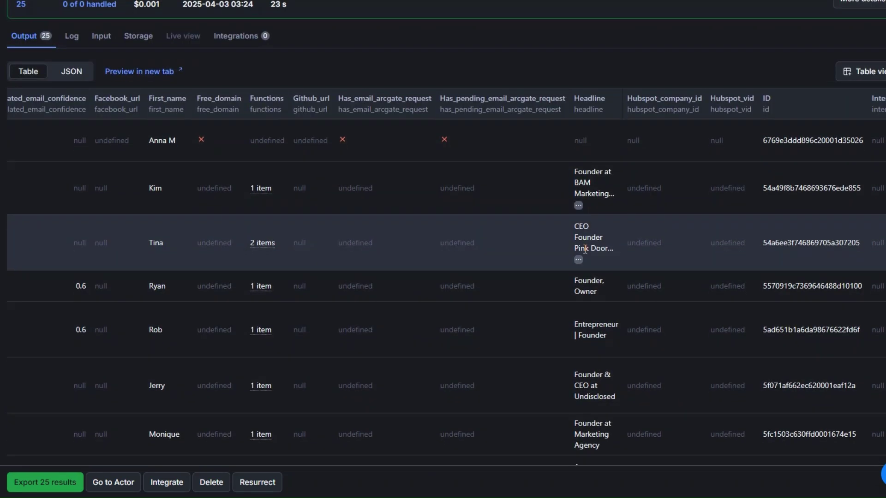
{"action": "scroll", "coordinate": [585, 250], "scroll_direction": "down", "scroll_amount": 10}
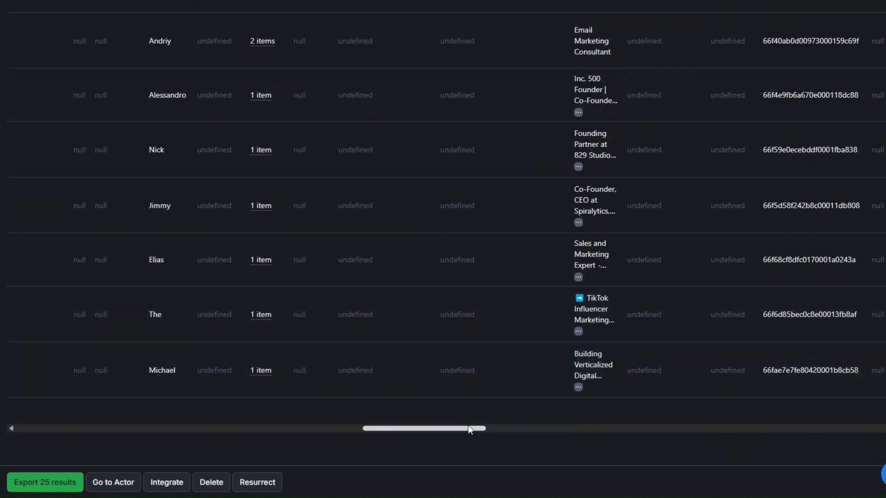
Step: Examine the LinkedIn URL, organization, photo, seniority, state and title columns of the scraped leads
{"action": "left_click_drag", "start_coordinate": [464, 427], "coordinate": [595, 421]}
{"action": "scroll", "coordinate": [497, 306], "scroll_direction": "up", "scroll_amount": 10}
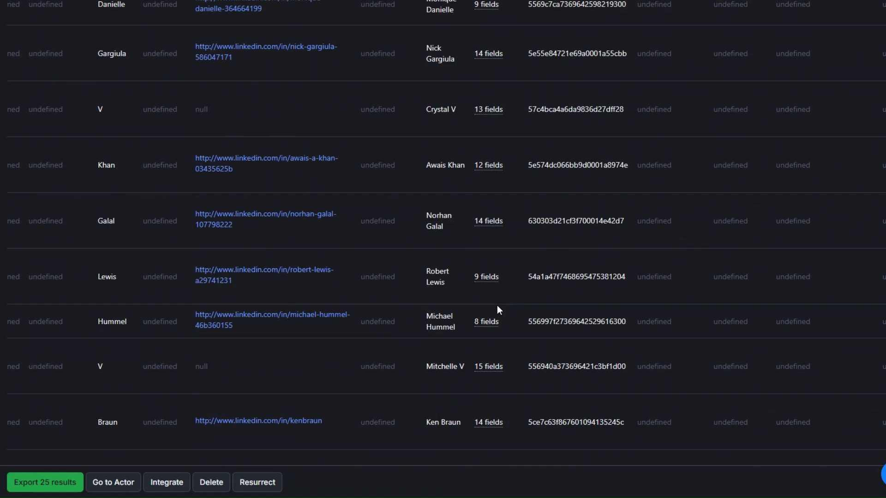
{"action": "scroll", "coordinate": [497, 305], "scroll_direction": "up", "scroll_amount": 5}
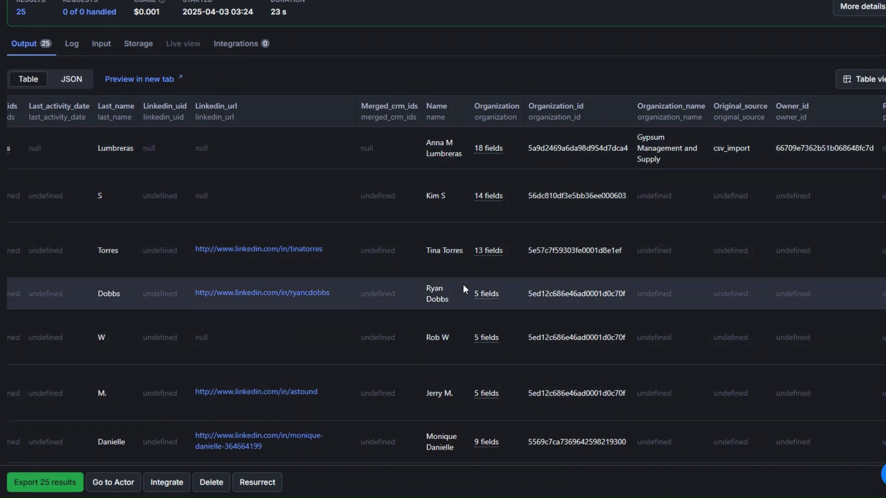
{"action": "scroll", "coordinate": [688, 253], "scroll_direction": "down", "scroll_amount": 1}
{"action": "scroll", "coordinate": [687, 252], "scroll_direction": "down", "scroll_amount": 20}
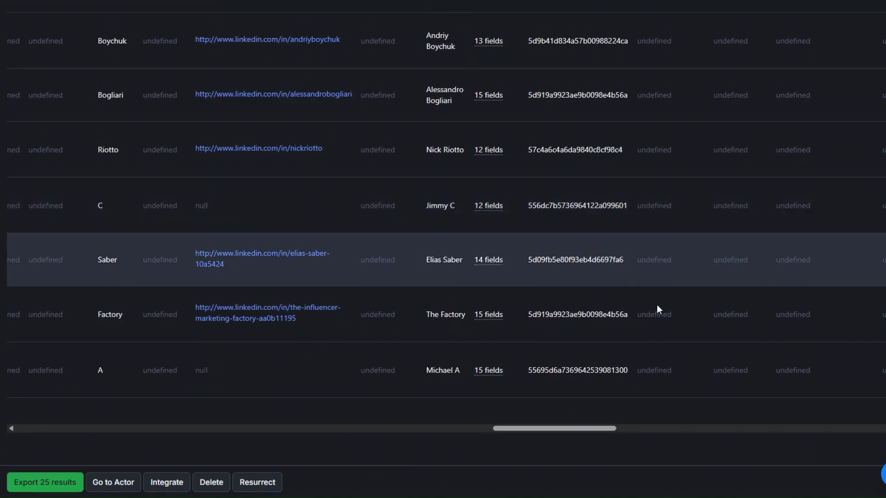
{"action": "left_click_drag", "start_coordinate": [585, 431], "coordinate": [718, 418]}
{"action": "scroll", "coordinate": [567, 324], "scroll_direction": "up", "scroll_amount": 1}
{"action": "scroll", "coordinate": [567, 324], "scroll_direction": "up", "scroll_amount": 20}
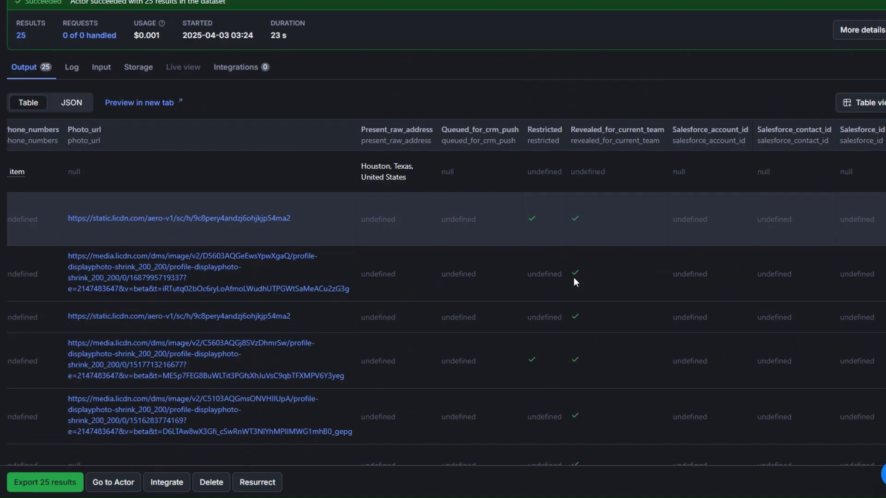
{"action": "scroll", "coordinate": [574, 277], "scroll_direction": "down", "scroll_amount": 20}
{"action": "left_click_drag", "start_coordinate": [683, 428], "coordinate": [859, 425]}
{"action": "scroll", "coordinate": [541, 228], "scroll_direction": "up", "scroll_amount": 15}
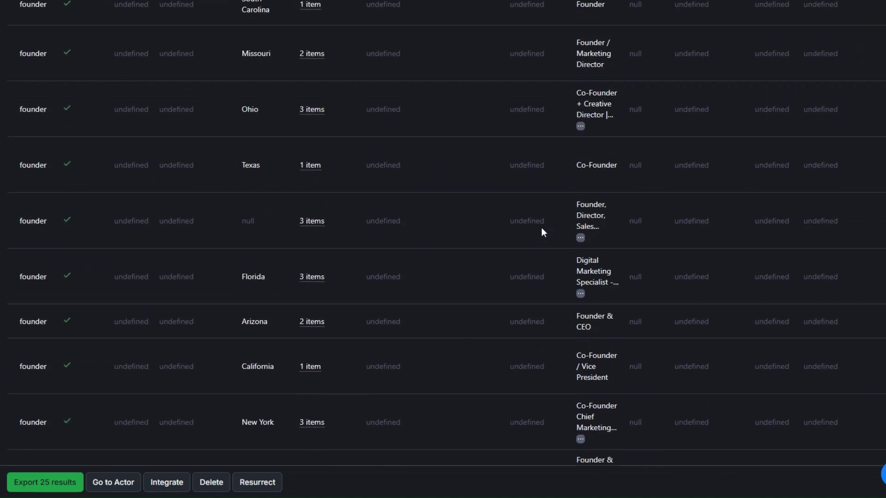
{"action": "scroll", "coordinate": [540, 228], "scroll_direction": "up", "scroll_amount": 5}
{"action": "scroll", "coordinate": [590, 210], "scroll_direction": "down", "scroll_amount": 8}
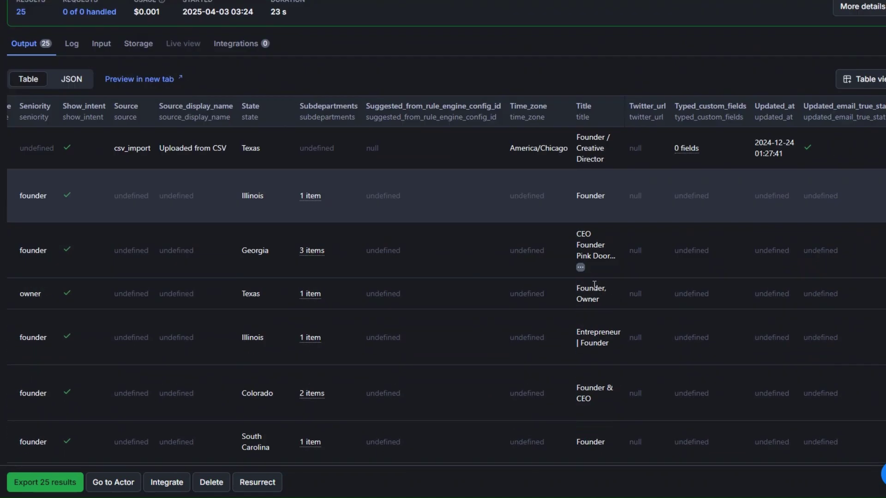
{"action": "scroll", "coordinate": [594, 285], "scroll_direction": "down", "scroll_amount": 10}
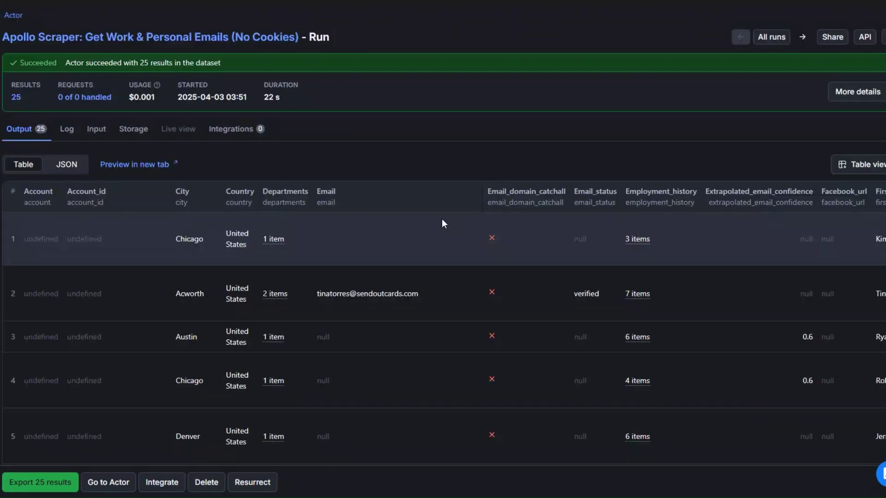
{"action": "scroll", "coordinate": [441, 224], "scroll_direction": "down", "scroll_amount": 20}
{"action": "scroll", "coordinate": [441, 225], "scroll_direction": "up", "scroll_amount": 20}
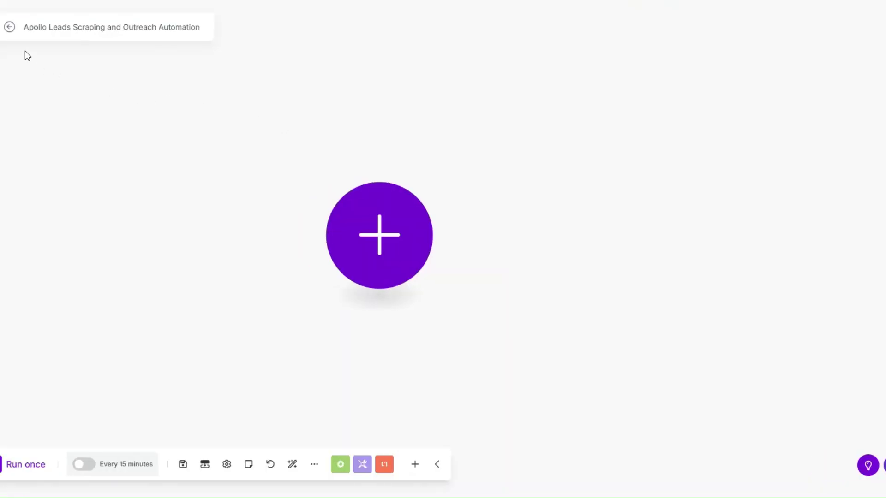
Step: Switch to the Make scenario "Apollo Leads Scraping and Outreach Automation" and add Apify's Run an Actor as its first module
{"action": "left_click", "coordinate": [389, 247]}
{"action": "type", "text": "API"}
{"action": "left_click", "coordinate": [499, 232]}
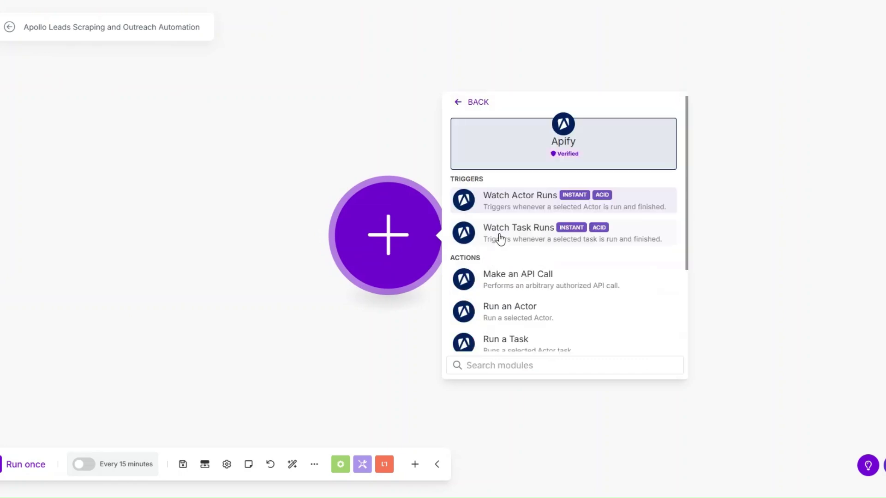
{"action": "scroll", "coordinate": [519, 259], "scroll_direction": "down", "scroll_amount": 2}
{"action": "left_click", "coordinate": [516, 259]}
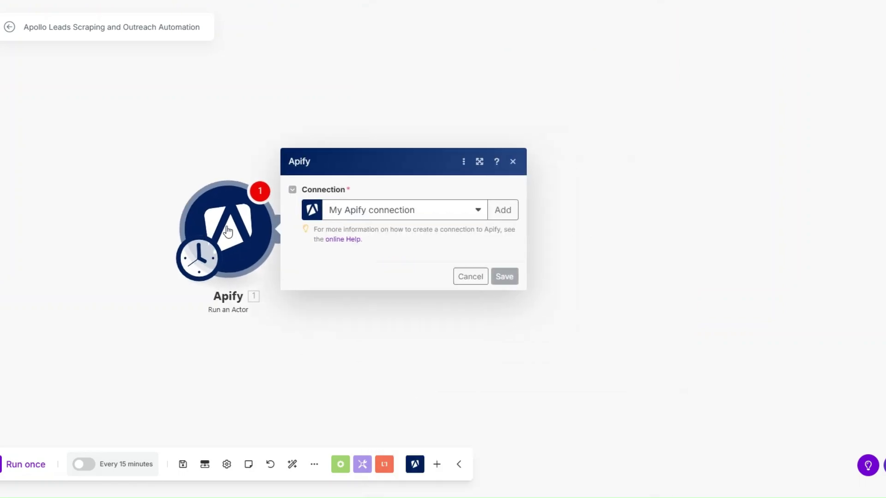
{"action": "left_click", "coordinate": [500, 69]}
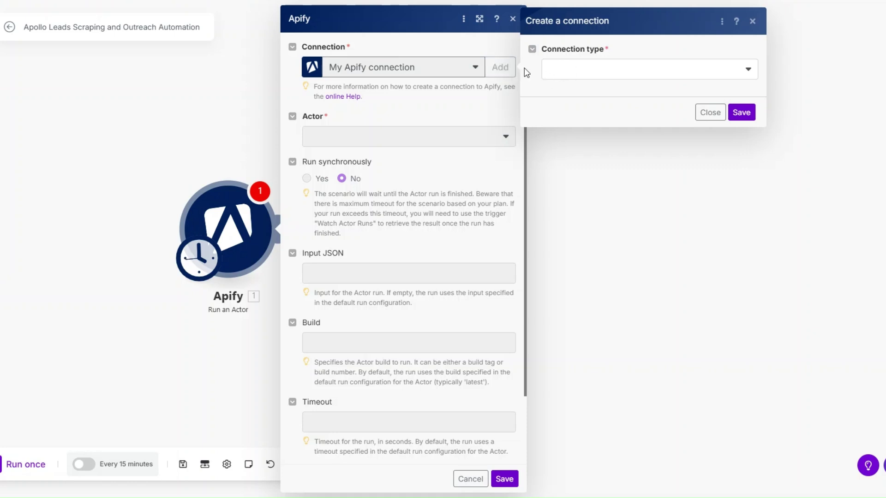
{"action": "left_click", "coordinate": [569, 70]}
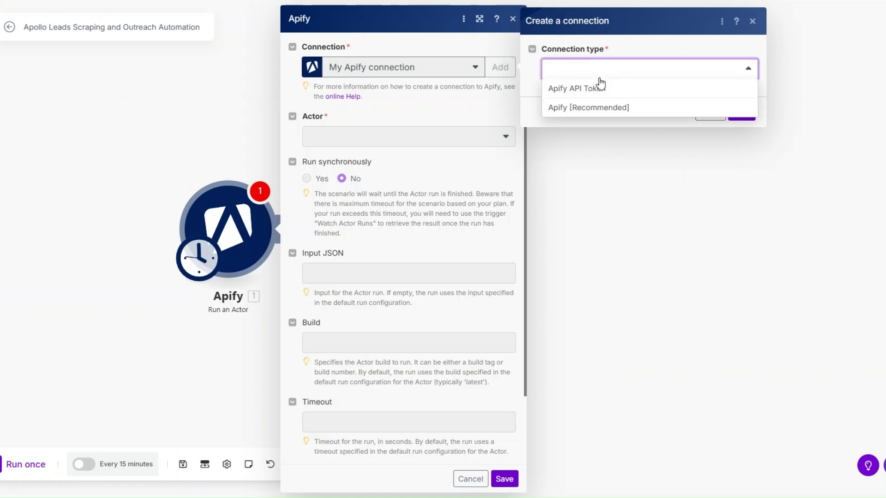
{"action": "left_click", "coordinate": [582, 109]}
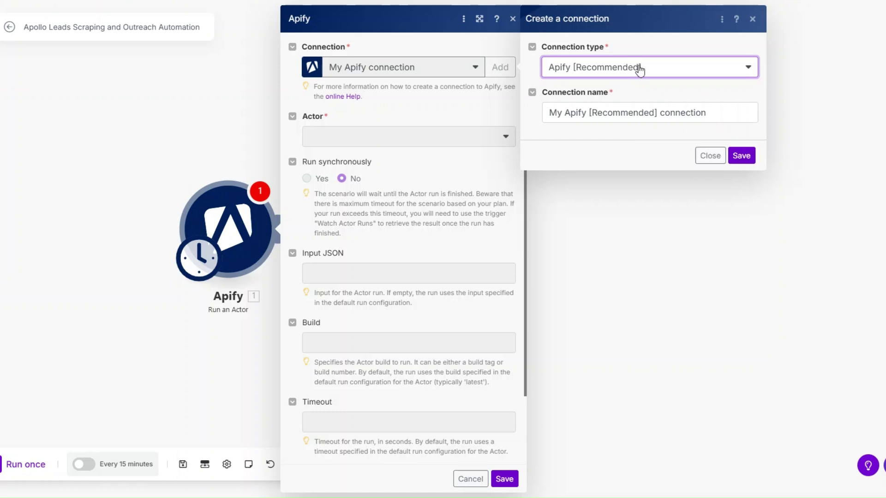
{"action": "left_click", "coordinate": [711, 156]}
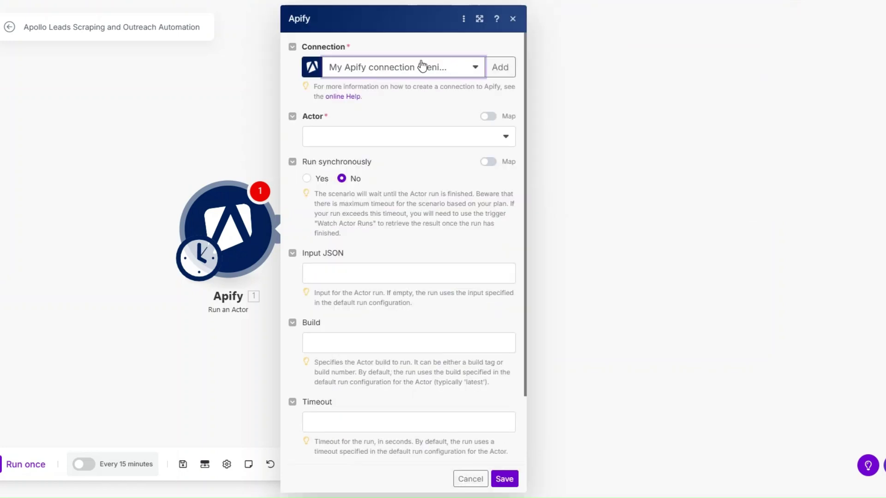
Step: Choose "Apollo Scraper: Get Work & Personal Emails (No Cookies)" as the module's Actor and set it to run synchronously
{"action": "left_click", "coordinate": [400, 138]}
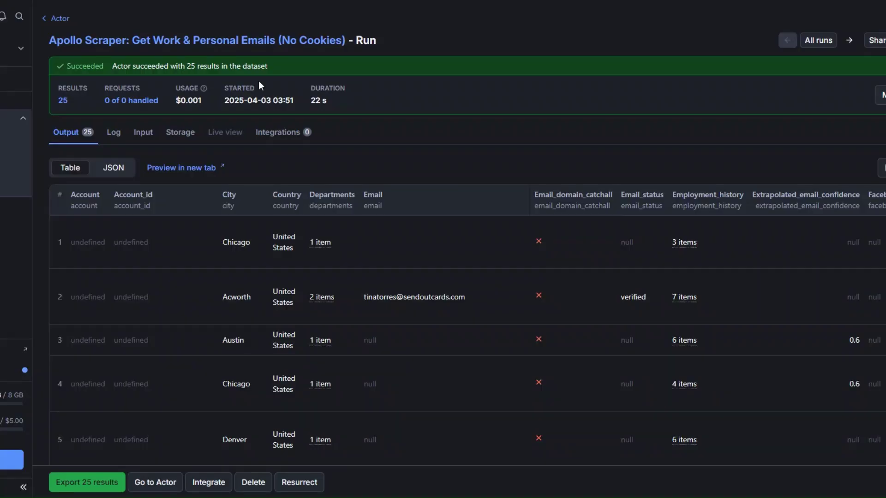
{"action": "left_click", "coordinate": [93, 41]}
{"action": "left_click_drag", "start_coordinate": [94, 44], "coordinate": [385, 44]}
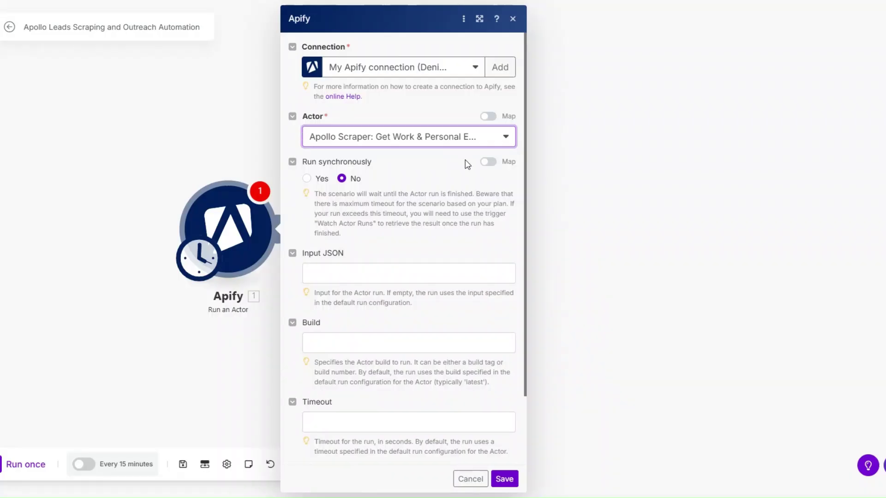
{"action": "left_click", "coordinate": [310, 178]}
{"action": "scroll", "coordinate": [372, 208], "scroll_direction": "down", "scroll_amount": 2}
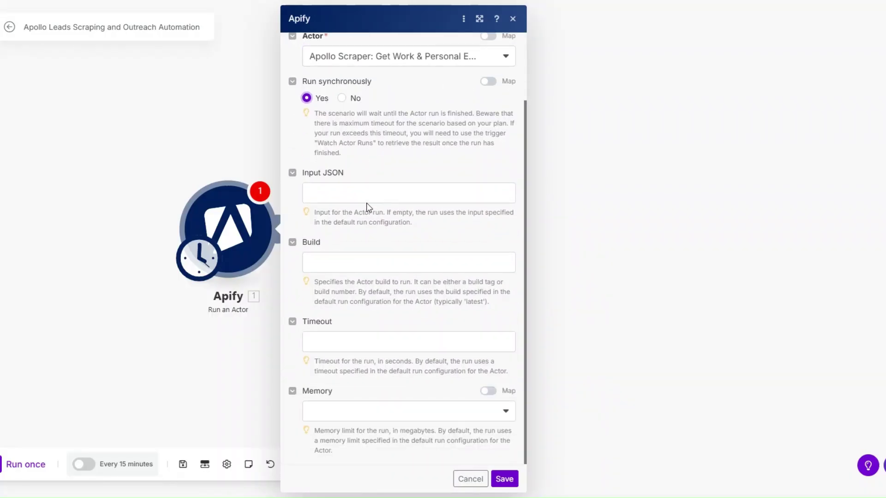
Step: Switch to the Apollo Scraper Actor in Apify and copy its entire input in JSON form
{"action": "left_click", "coordinate": [365, 189]}
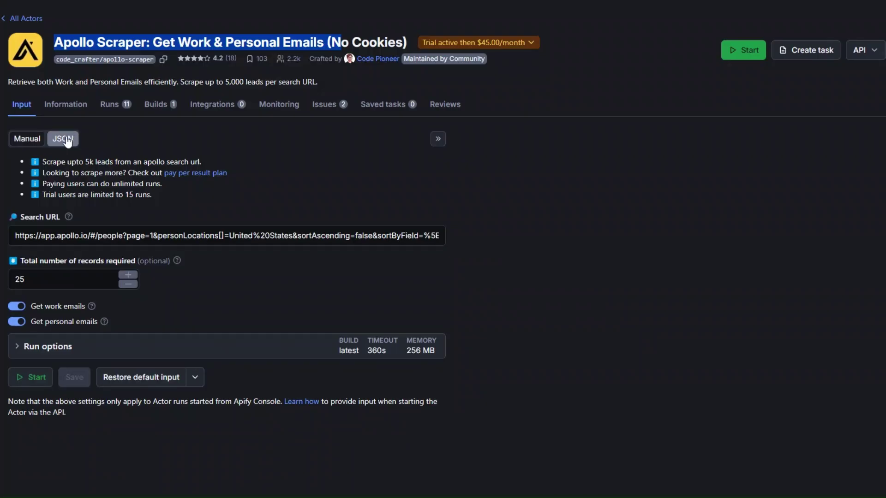
{"action": "left_click", "coordinate": [64, 139]}
{"action": "key", "text": "ctrl+a"}
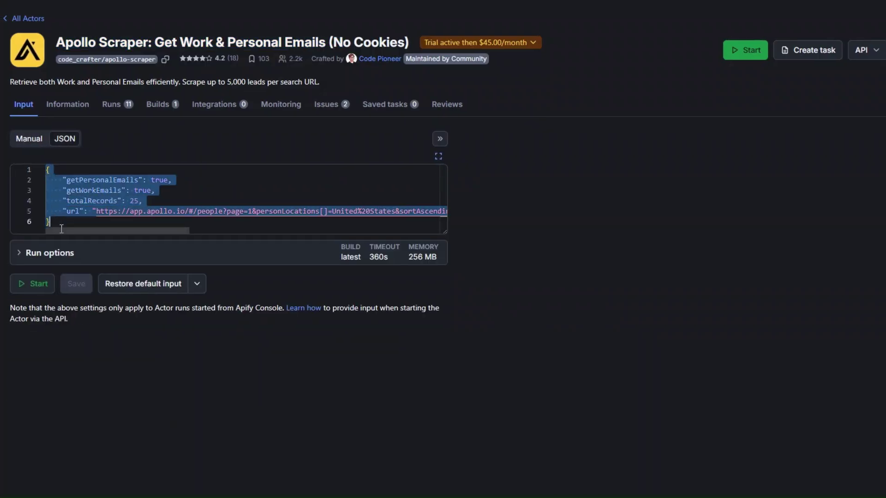
{"action": "right_click", "coordinate": [68, 209]}
{"action": "left_click", "coordinate": [111, 298]}
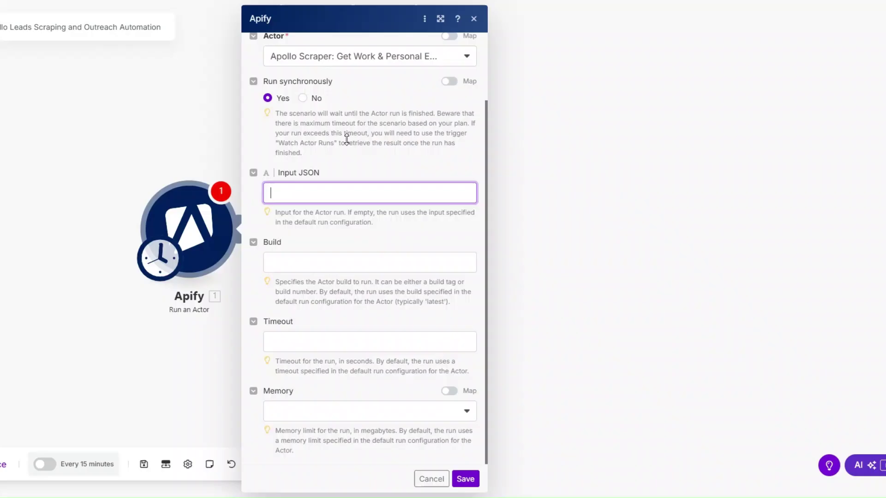
Step: Switch to the JSON Formatter & Validator site, process the copied Actor input there, and copy the formatted JSON
{"action": "left_click", "coordinate": [340, 187]}
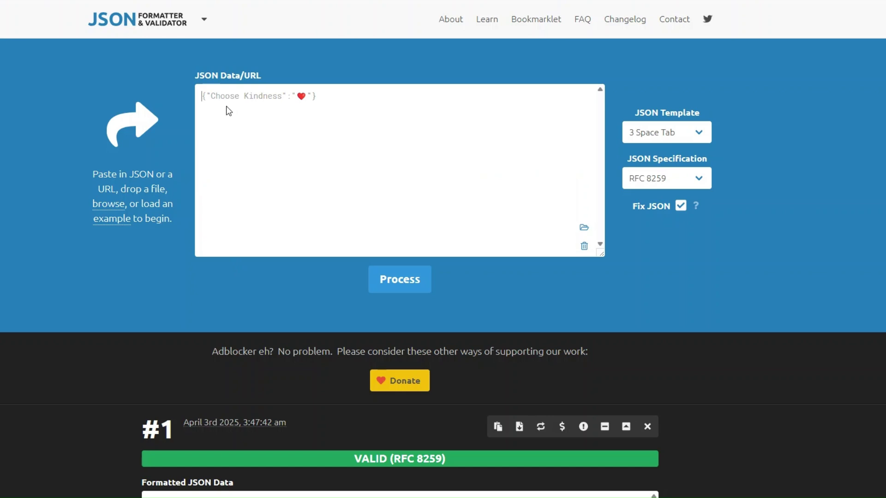
{"action": "key", "text": "ctrl+v"}
{"action": "left_click", "coordinate": [412, 280]}
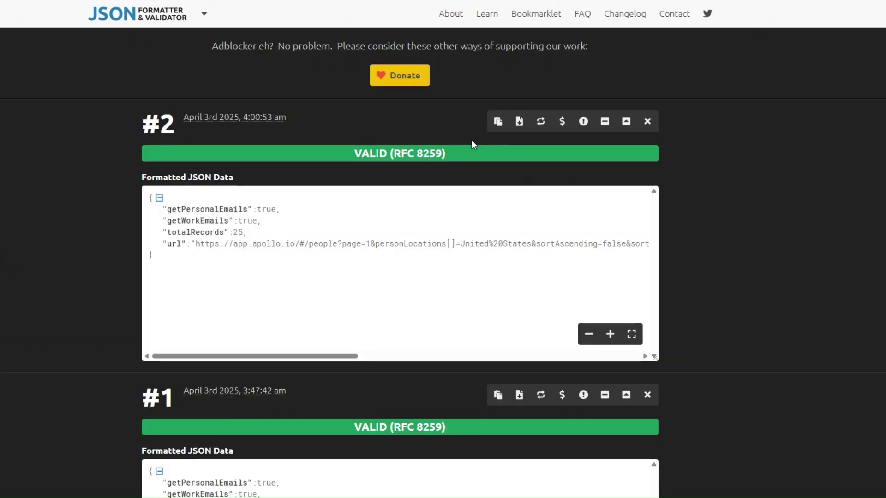
{"action": "left_click", "coordinate": [500, 123]}
Step: Return to the Make scenario, paste the formatted JSON as the Actor module's Input JSON, and save the module
{"action": "key", "text": "ctrl+Tab"}
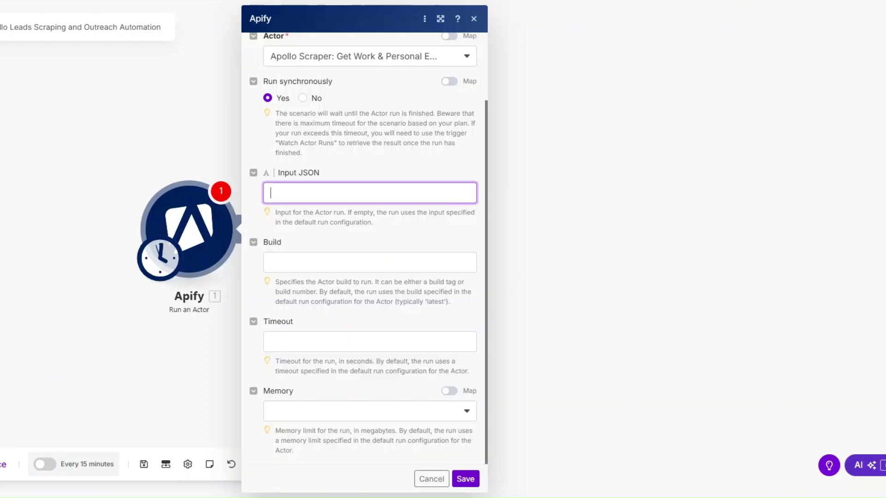
{"action": "key", "text": "ctrl+v"}
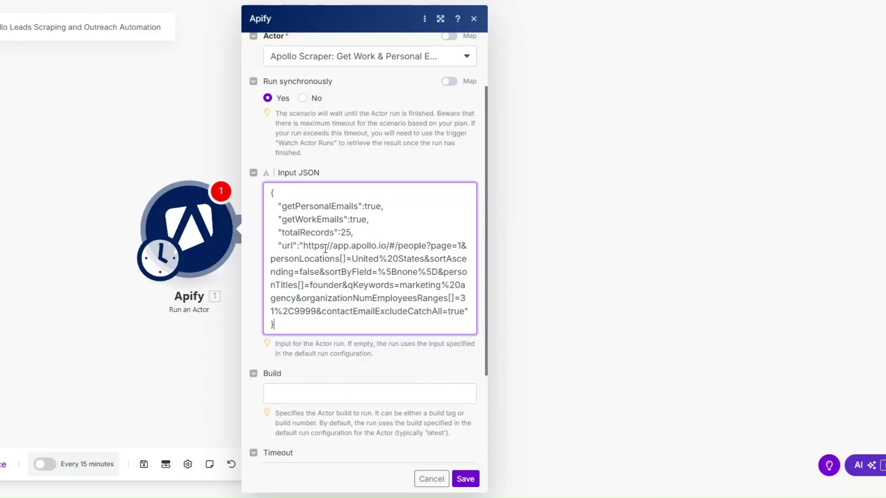
{"action": "scroll", "coordinate": [429, 322], "scroll_direction": "down", "scroll_amount": 3}
{"action": "left_click", "coordinate": [466, 480]}
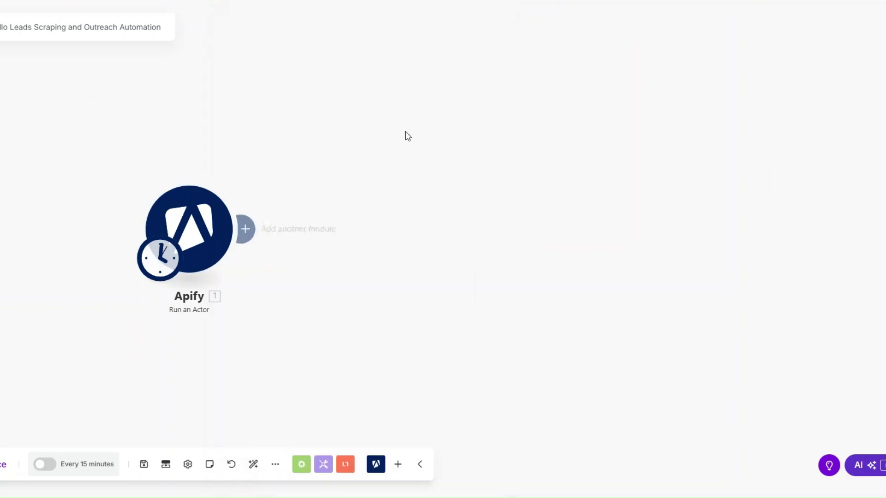
Step: Rename the Run an Actor module to "Scrape Apollo Leads"
{"action": "right_click", "coordinate": [198, 222]}
{"action": "left_click", "coordinate": [234, 299]}
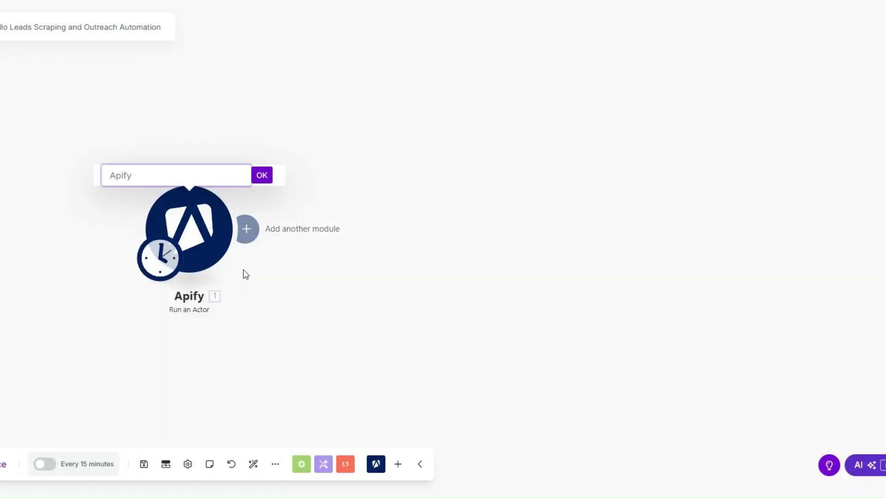
{"action": "type", "text": "Scrape Apollo Leads"}
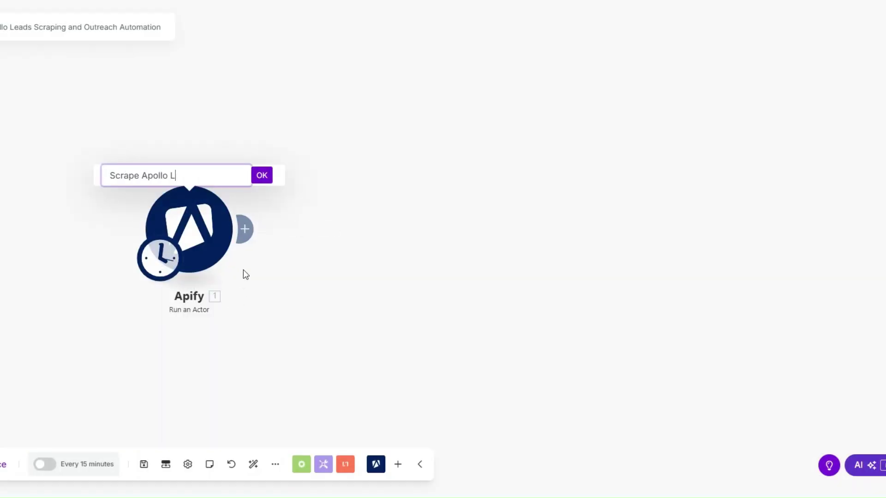
{"action": "left_click", "coordinate": [261, 176]}
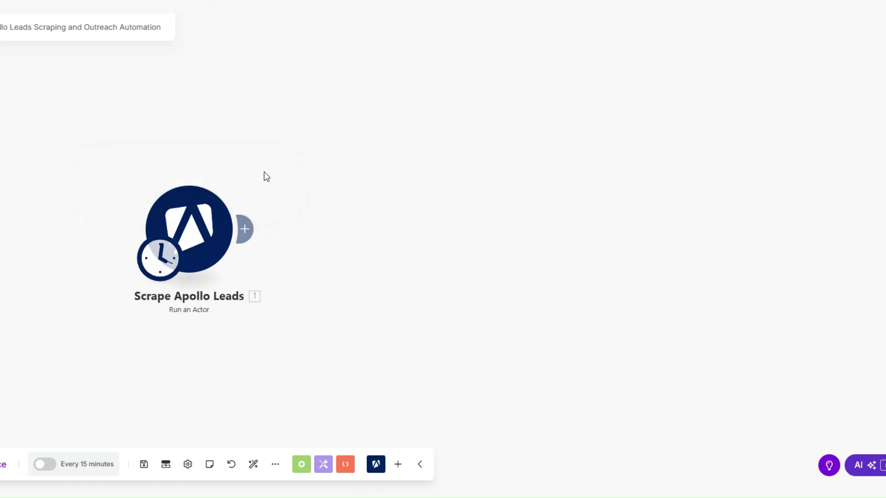
Step: Add Apify's Get Dataset Items module after Scrape Apollo Leads
{"action": "left_click", "coordinate": [245, 230]}
{"action": "left_click", "coordinate": [460, 134]}
{"action": "scroll", "coordinate": [486, 240], "scroll_direction": "down", "scroll_amount": 1}
{"action": "left_click", "coordinate": [485, 323]}
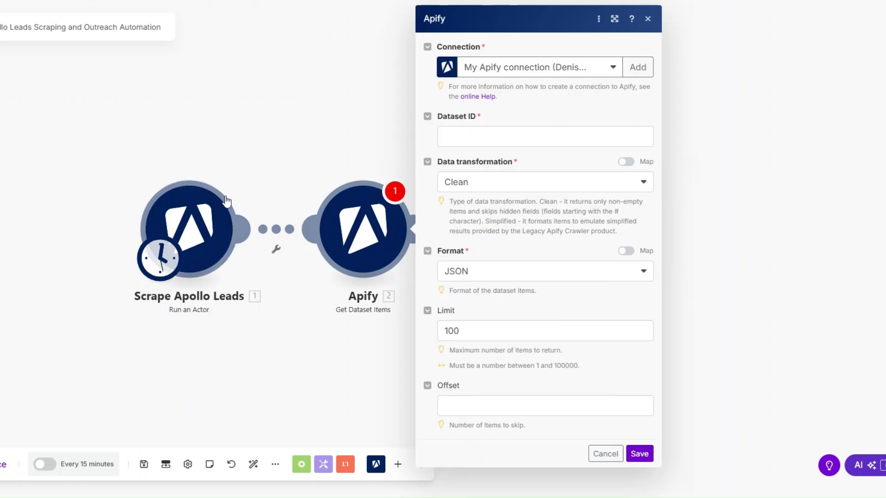
Step: Map the Dataset ID to defaultDatasetId from Scrape Apollo Leads, set the limit to 1000, and save the module
{"action": "left_click", "coordinate": [470, 141]}
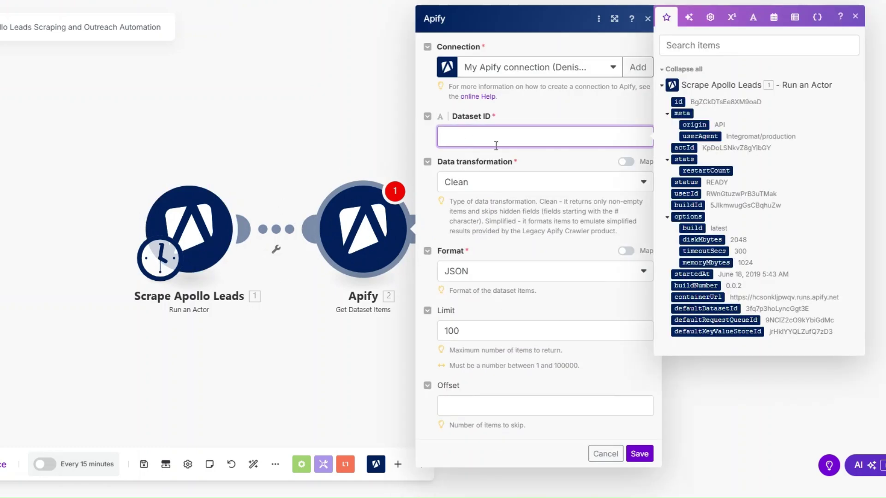
{"action": "left_click", "coordinate": [706, 308]}
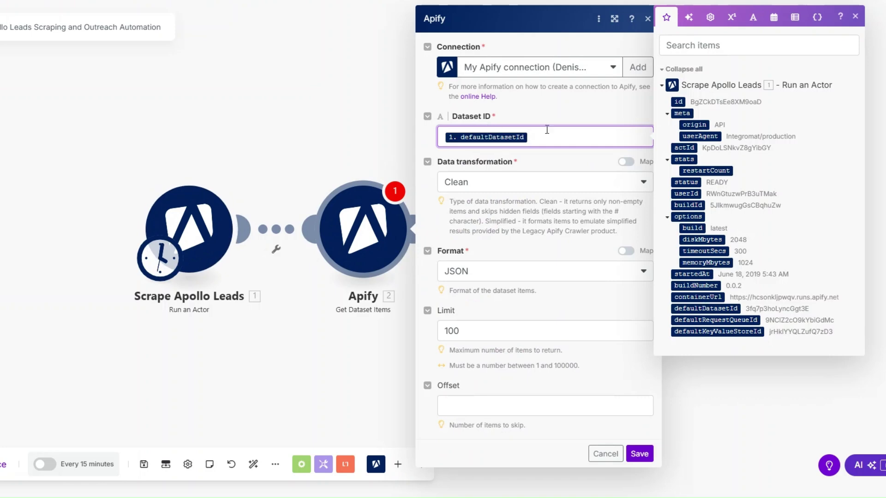
{"action": "left_click", "coordinate": [482, 328]}
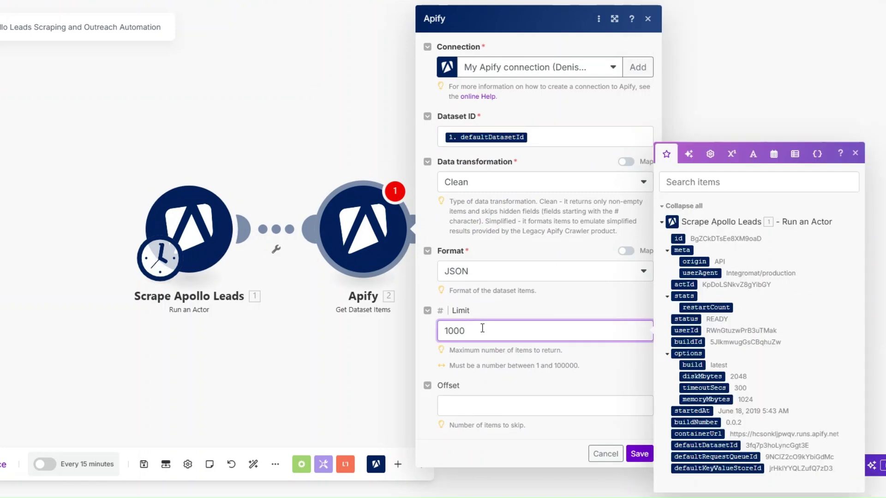
{"action": "left_click", "coordinate": [638, 454]}
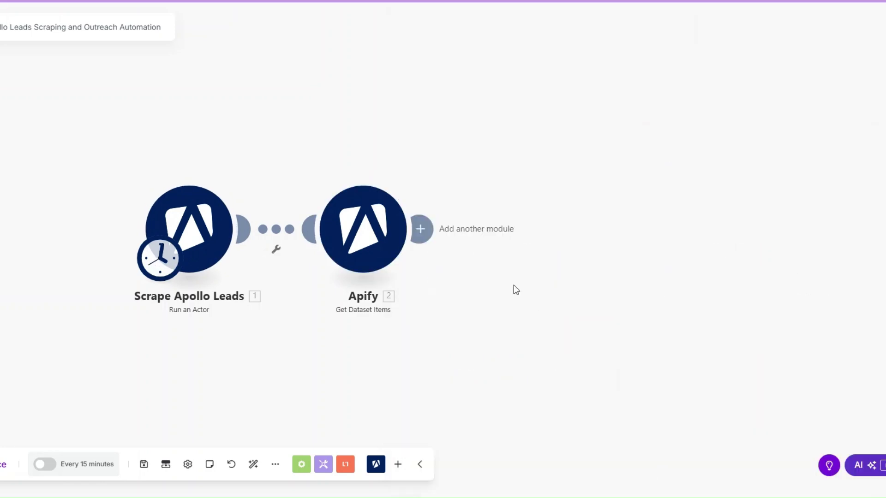
Step: Rename the Get Dataset Items module to "Get Scraped Leads"
{"action": "right_click", "coordinate": [367, 235]}
{"action": "left_click", "coordinate": [403, 294]}
{"action": "type", "text": "Get Scraped Leads"}
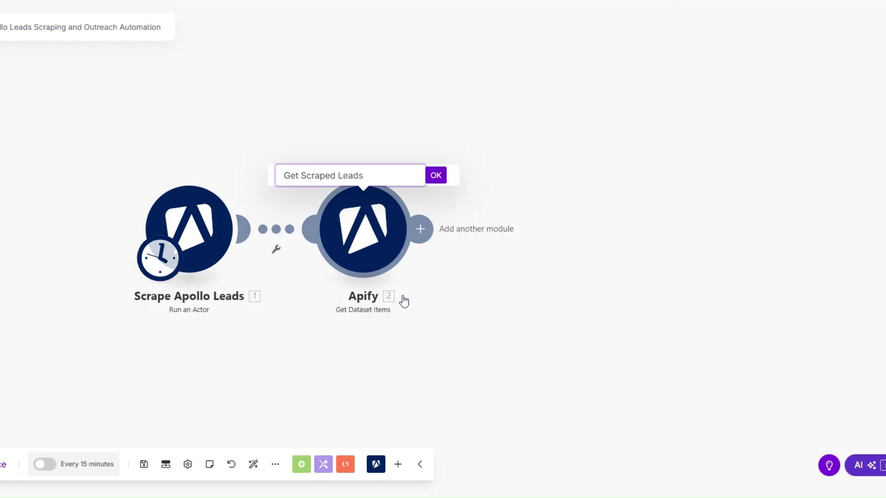
{"action": "left_click", "coordinate": [439, 176]}
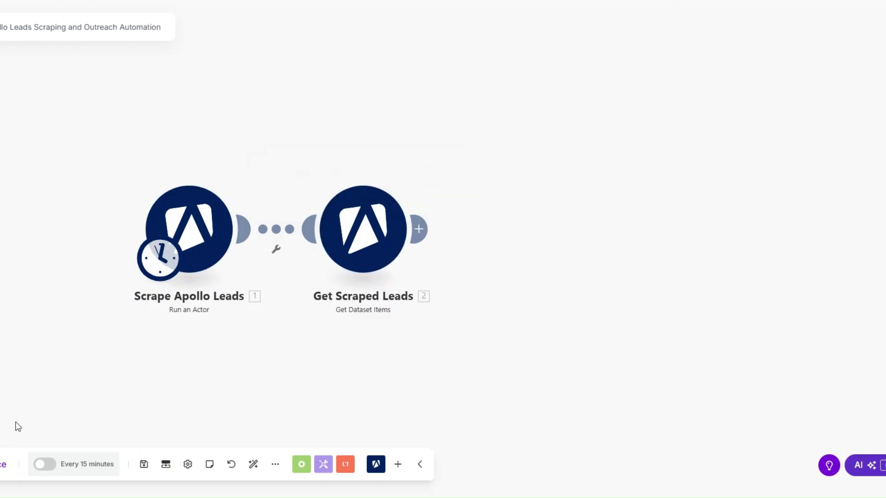
Step: Run the scenario once and inspect the run status and input search URL in the Scrape Apollo Leads results
{"action": "left_click", "coordinate": [2, 468]}
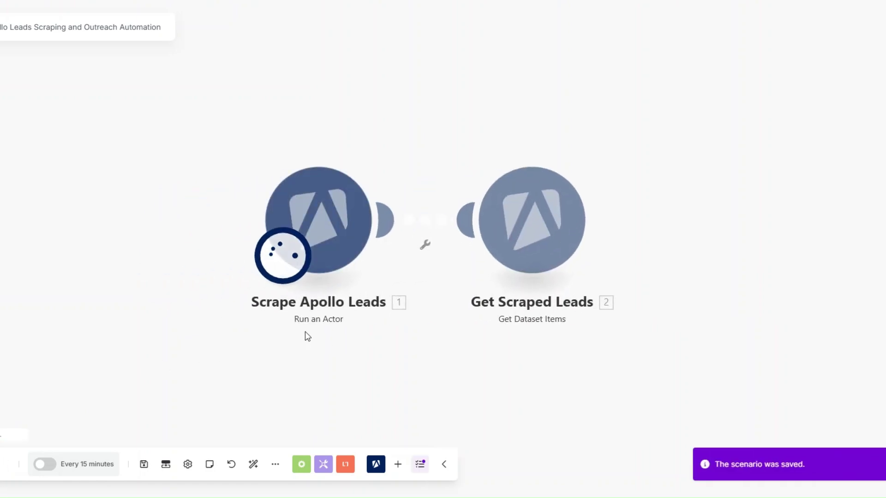
{"action": "left_click_drag", "start_coordinate": [414, 366], "coordinate": [341, 334]}
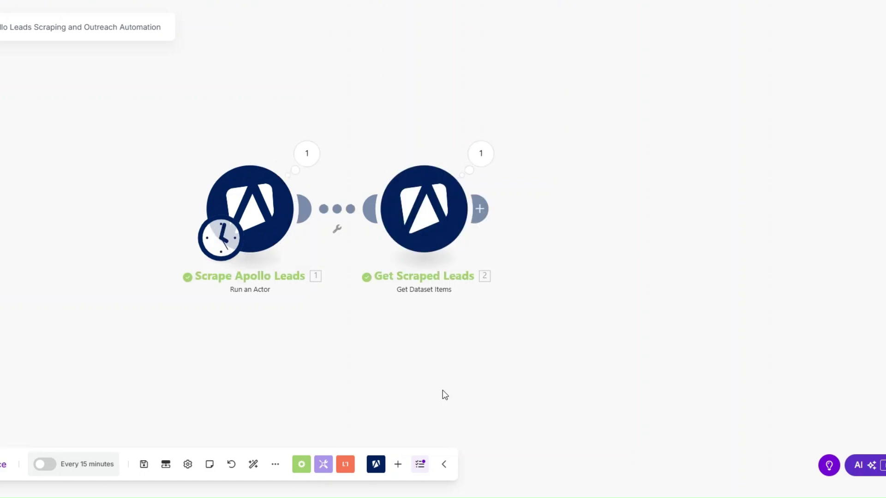
{"action": "left_click", "coordinate": [307, 153]}
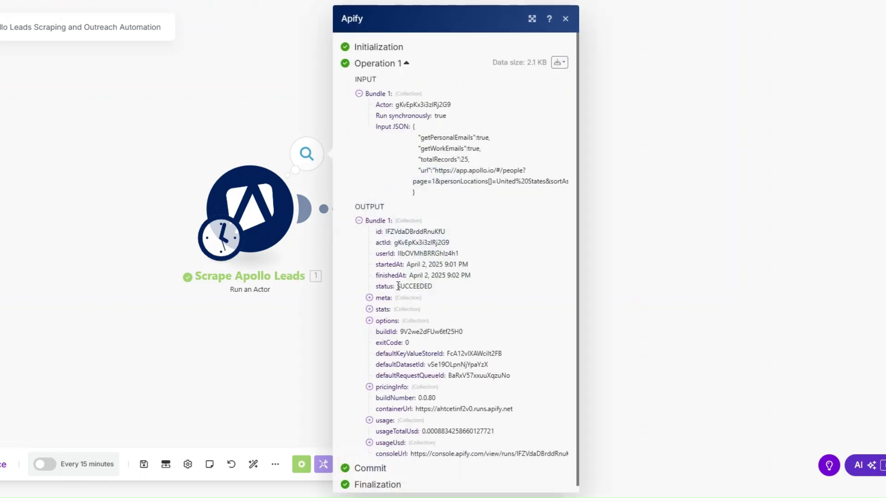
{"action": "left_click_drag", "start_coordinate": [398, 286], "coordinate": [442, 287]}
{"action": "left_click_drag", "start_coordinate": [435, 170], "coordinate": [528, 191]}
{"action": "left_click", "coordinate": [524, 187]}
{"action": "left_click", "coordinate": [622, 243]}
{"action": "left_click_drag", "start_coordinate": [299, 297], "coordinate": [244, 310]}
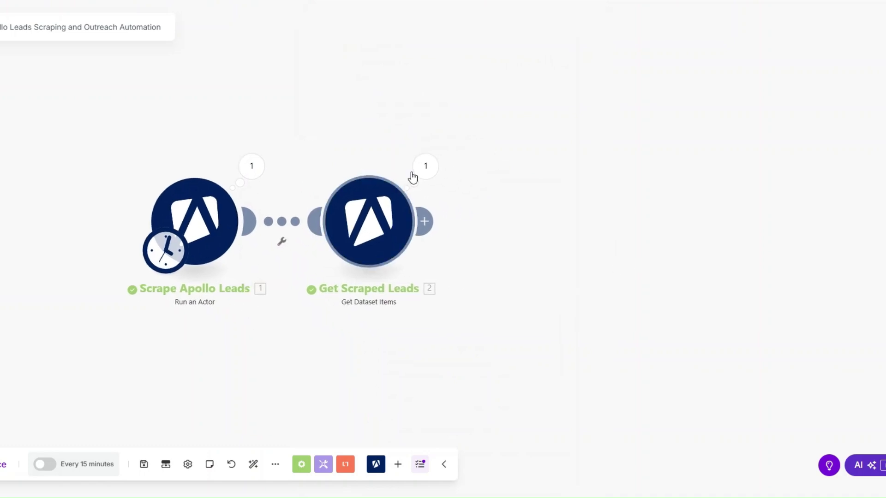
Step: Examine the lead bundles output by Get Scraped Leads, including the headline, state, city and country in Bundle 25
{"action": "left_click", "coordinate": [425, 166]}
{"action": "scroll", "coordinate": [529, 192], "scroll_direction": "down", "scroll_amount": 14}
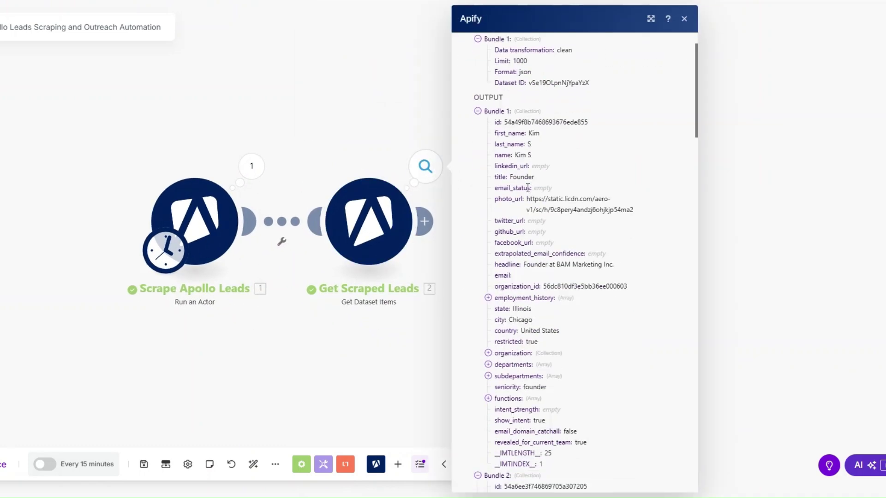
{"action": "scroll", "coordinate": [529, 190], "scroll_direction": "down", "scroll_amount": 20}
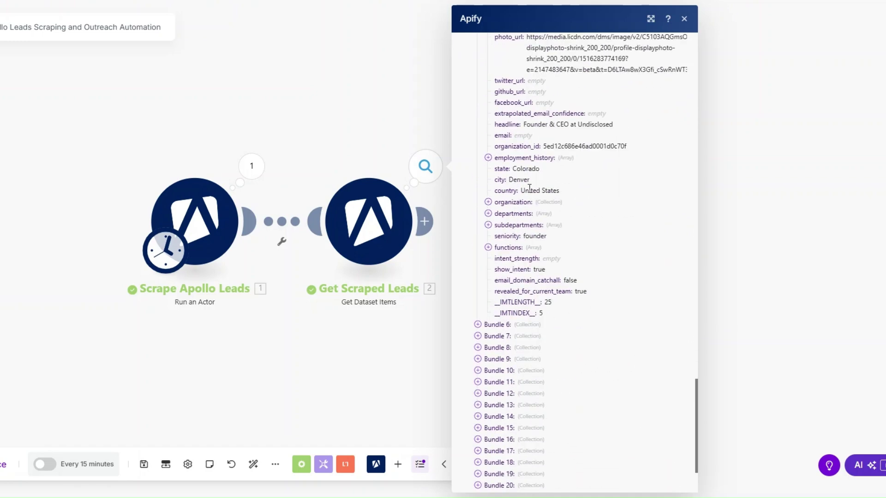
{"action": "left_click", "coordinate": [478, 447]}
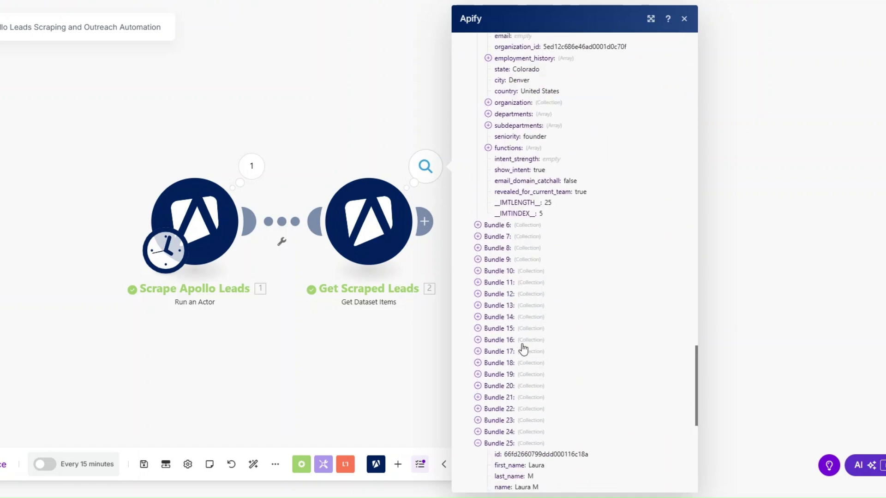
{"action": "scroll", "coordinate": [522, 349], "scroll_direction": "down", "scroll_amount": 8}
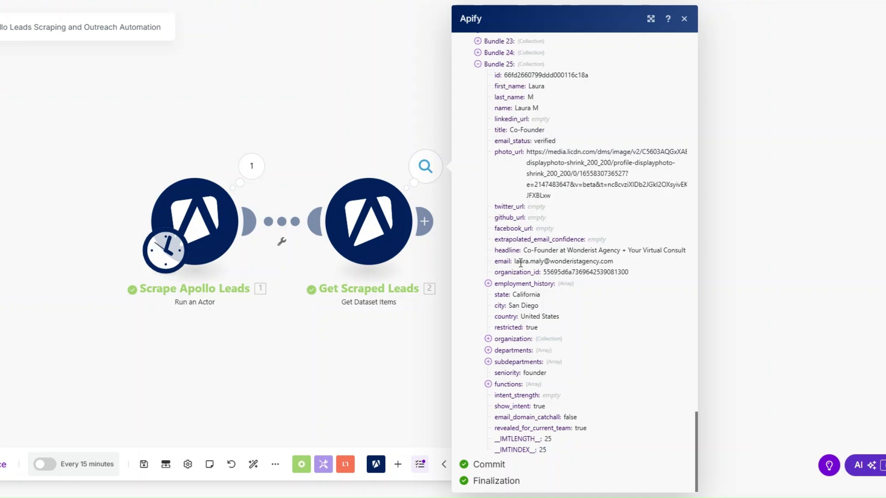
{"action": "left_click_drag", "start_coordinate": [523, 253], "coordinate": [593, 252]}
{"action": "left_click_drag", "start_coordinate": [513, 296], "coordinate": [558, 320]}
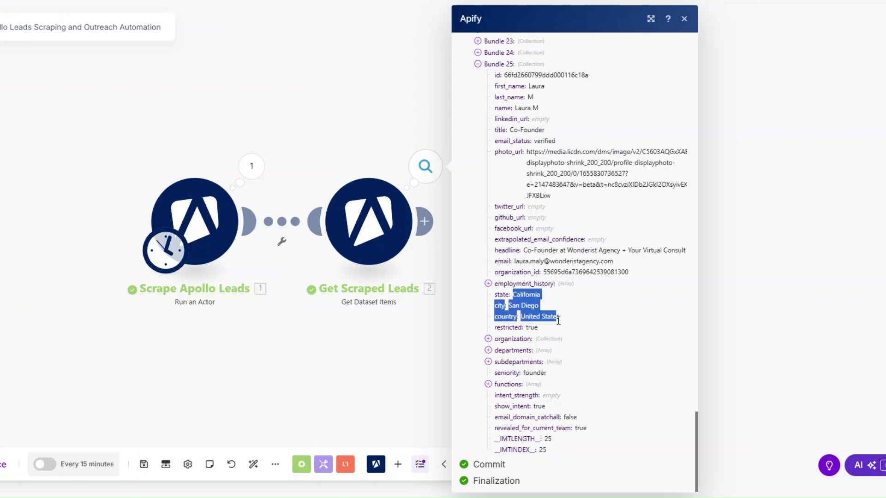
Step: Expand Bundle 25's organization and languages details, review the earlier bundles again, and close the module output
{"action": "left_click", "coordinate": [488, 339]}
{"action": "scroll", "coordinate": [494, 323], "scroll_direction": "down", "scroll_amount": 4}
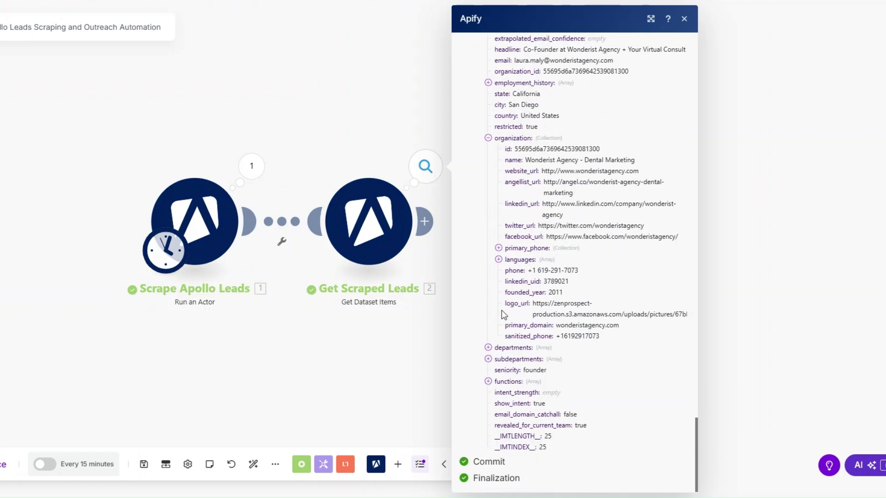
{"action": "left_click", "coordinate": [498, 260]}
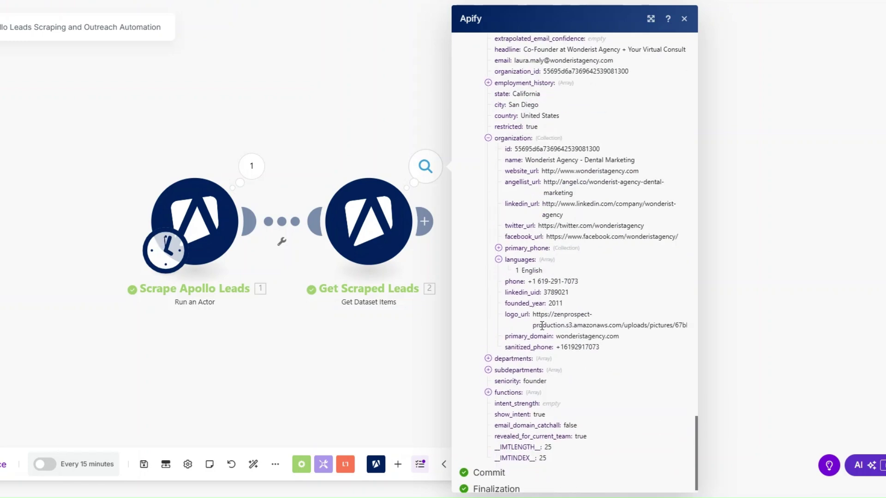
{"action": "scroll", "coordinate": [542, 326], "scroll_direction": "up", "scroll_amount": 15}
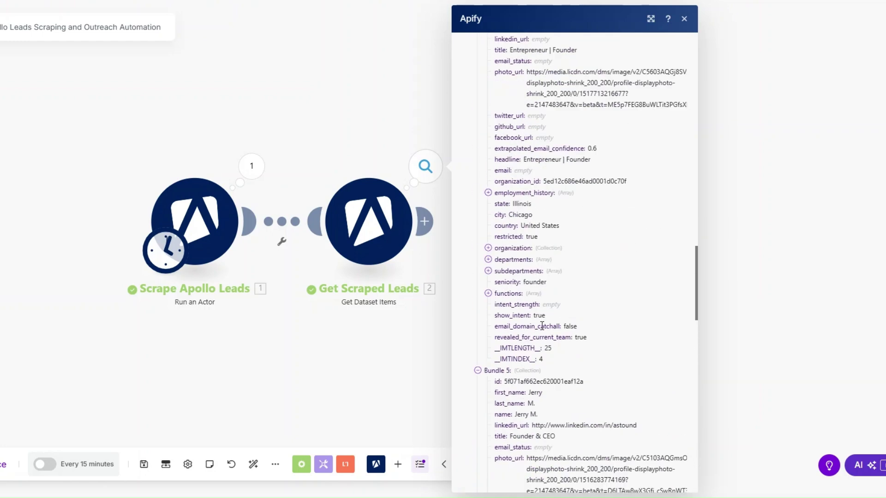
{"action": "scroll", "coordinate": [543, 326], "scroll_direction": "up", "scroll_amount": 8}
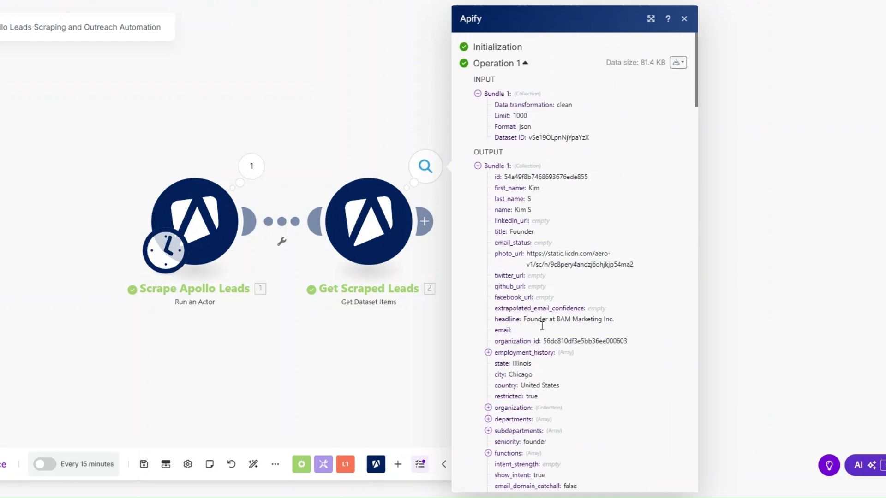
{"action": "scroll", "coordinate": [540, 323], "scroll_direction": "down", "scroll_amount": 3}
{"action": "left_click", "coordinate": [337, 318]}
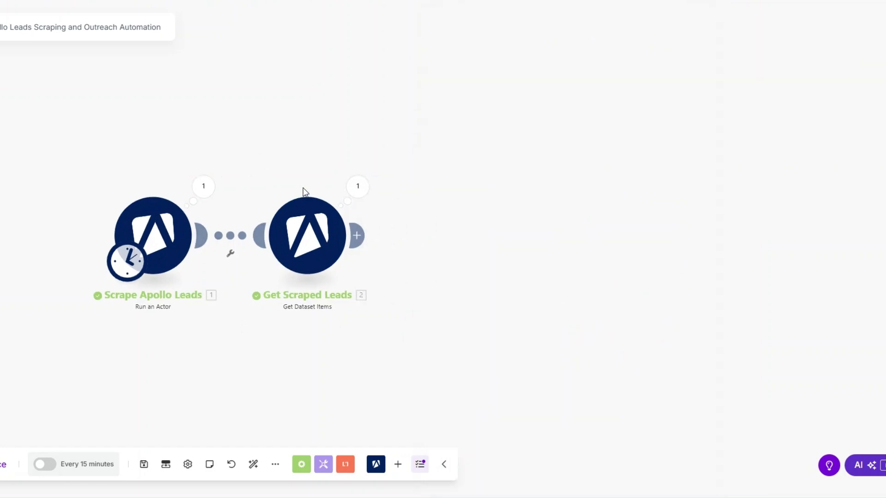
Step: Start a new module after Get Scraped Leads and review the Apollo Leads columns in the Scraping Sheet spreadsheet, from First Name to LinkedIn URL
{"action": "left_click", "coordinate": [357, 235]}
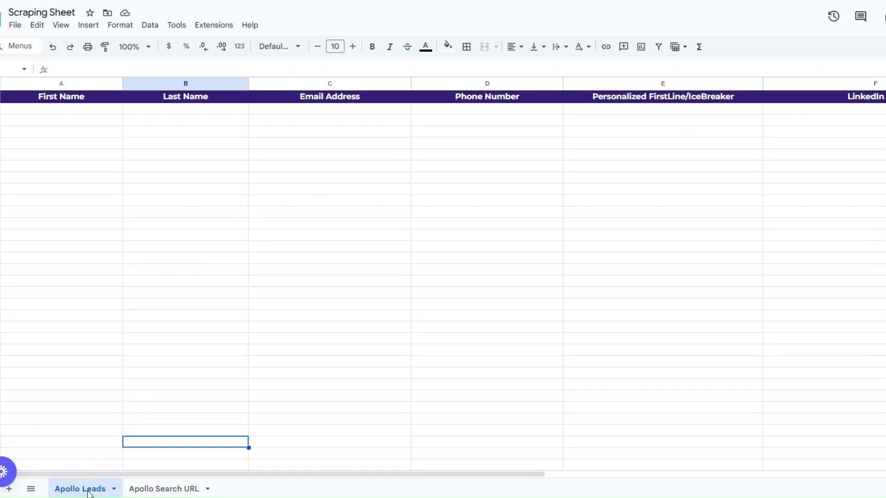
{"action": "left_click", "coordinate": [95, 235]}
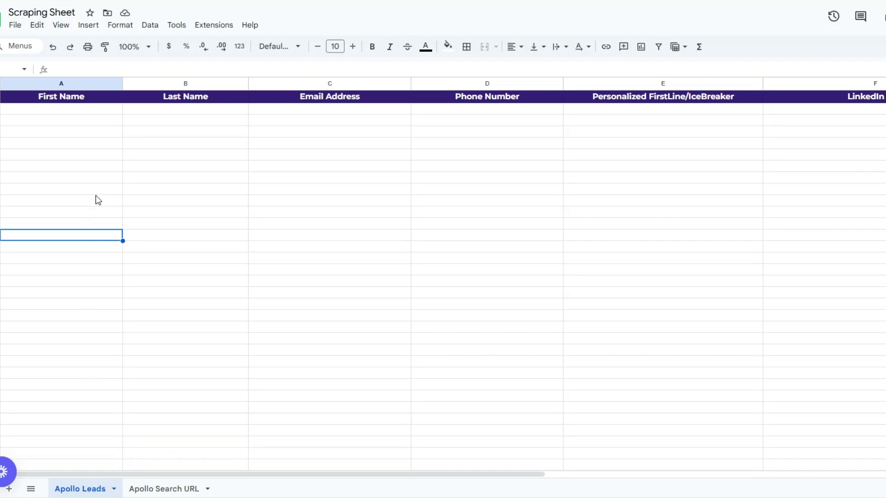
{"action": "left_click", "coordinate": [82, 156]}
{"action": "left_click", "coordinate": [198, 156]}
{"action": "left_click", "coordinate": [342, 167]}
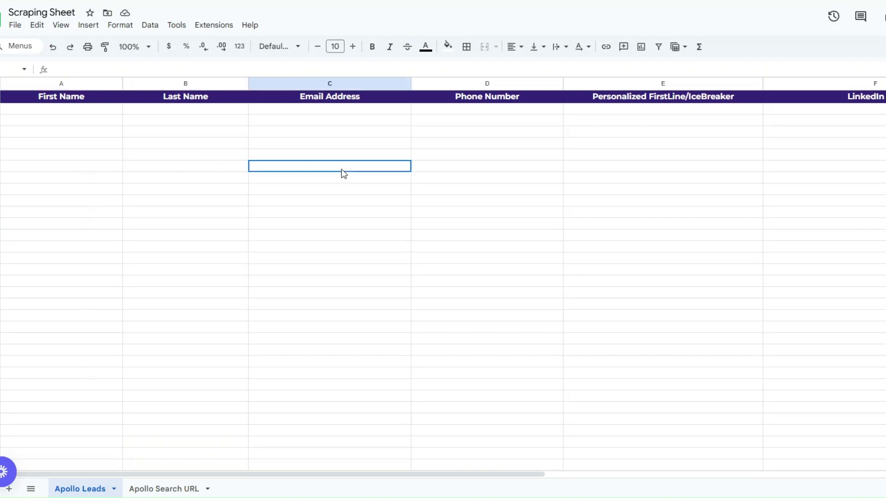
{"action": "left_click", "coordinate": [473, 160]}
{"action": "left_click", "coordinate": [657, 158]}
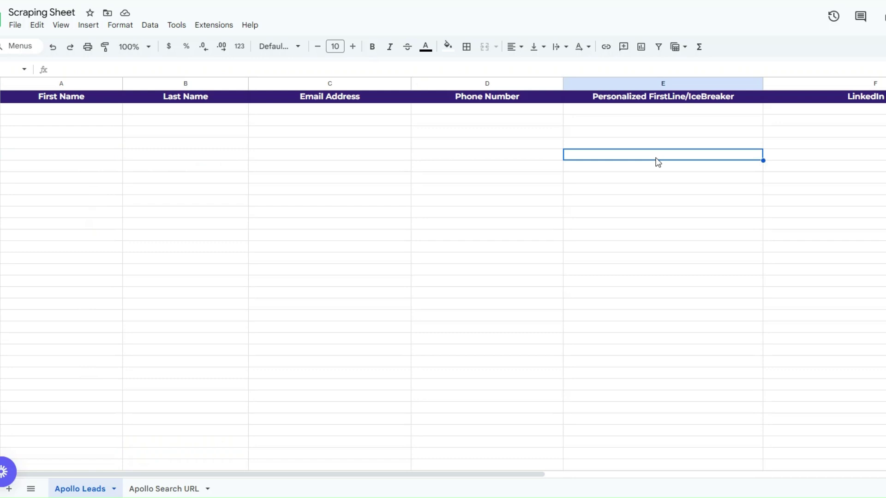
{"action": "left_click", "coordinate": [873, 150]}
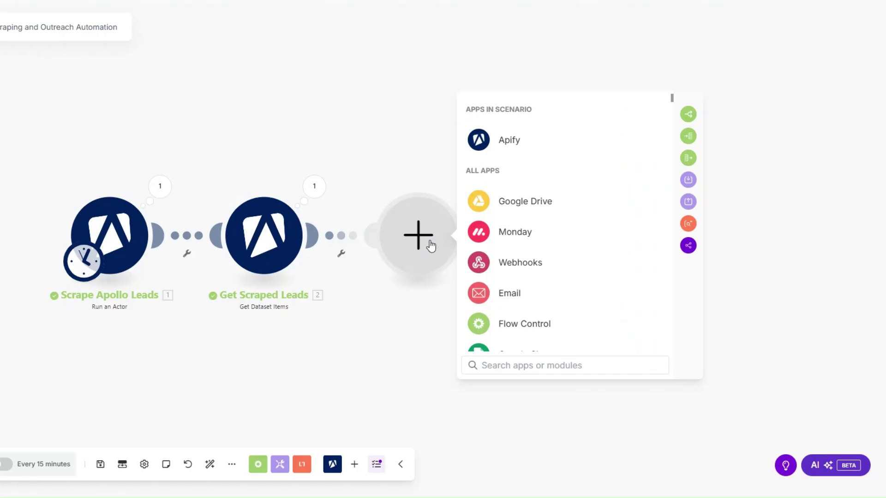
Step: Set the new module to the Google Sheets action Add a Row
{"action": "scroll", "coordinate": [503, 251], "scroll_direction": "down", "scroll_amount": 3}
{"action": "left_click", "coordinate": [503, 247]}
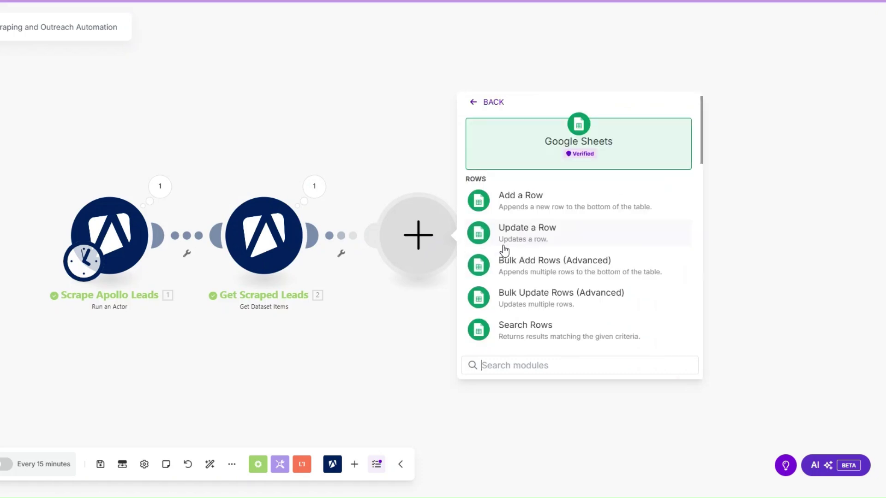
{"action": "left_click", "coordinate": [526, 210]}
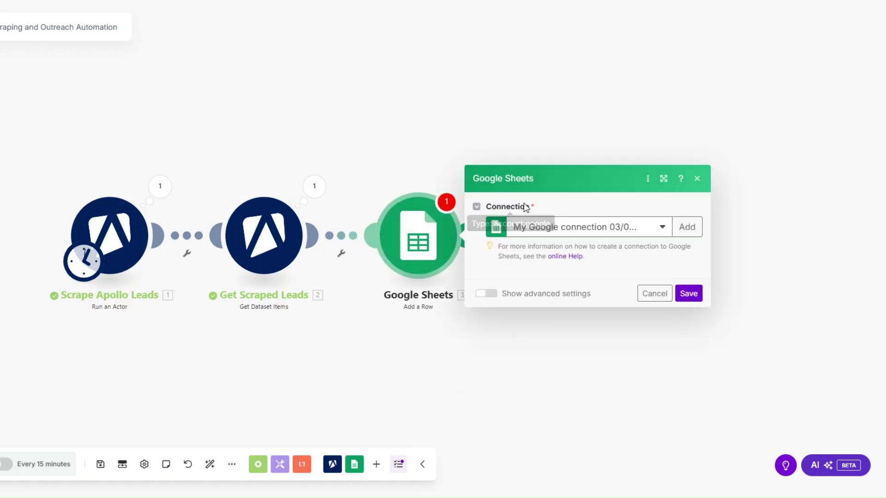
Step: Choose the Scraping Sheet spreadsheet and its Apollo Leads sheet as the destination for the added rows
{"action": "left_click", "coordinate": [530, 288]}
{"action": "type", "text": "scr"}
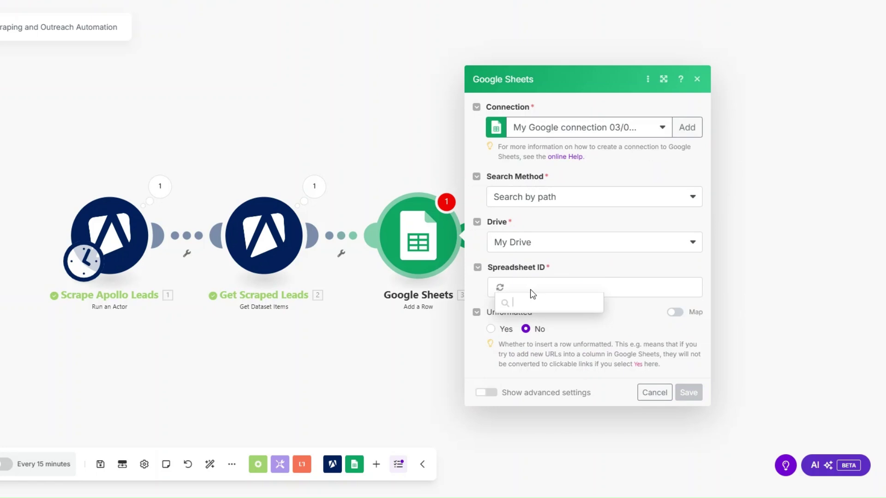
{"action": "left_click", "coordinate": [550, 363]}
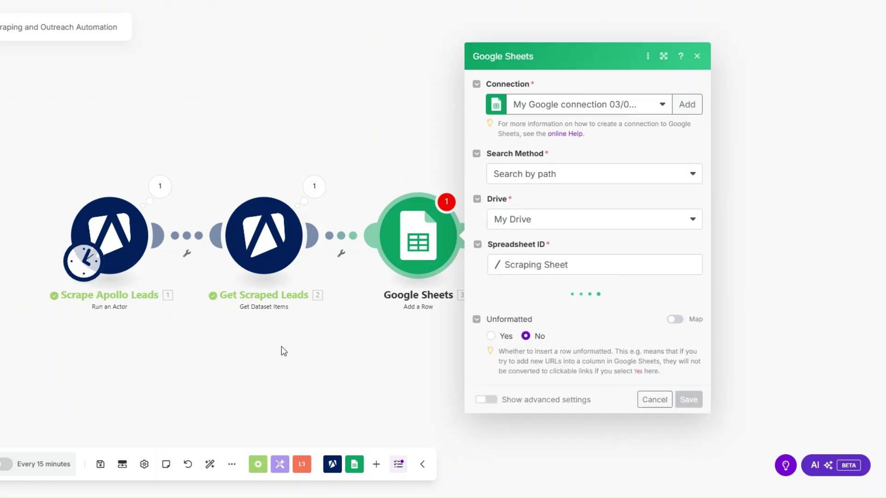
{"action": "scroll", "coordinate": [283, 352], "scroll_direction": "down", "scroll_amount": 1}
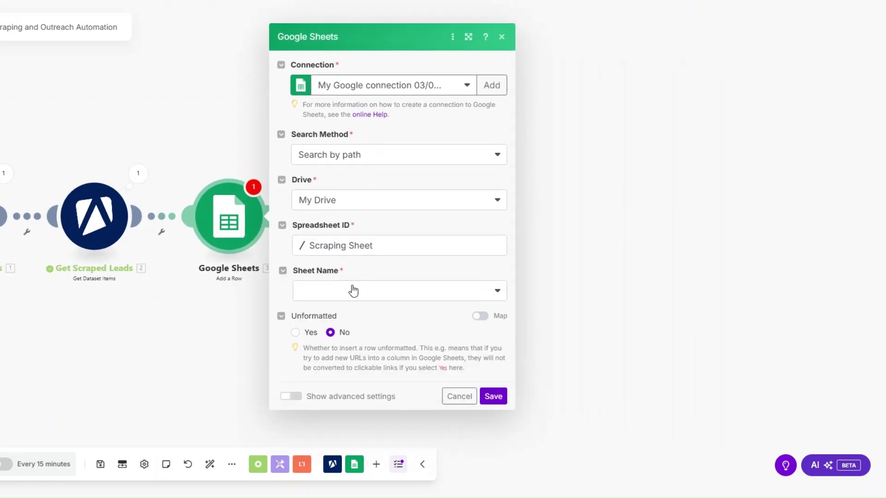
{"action": "left_click", "coordinate": [353, 291]}
{"action": "left_click", "coordinate": [336, 310]}
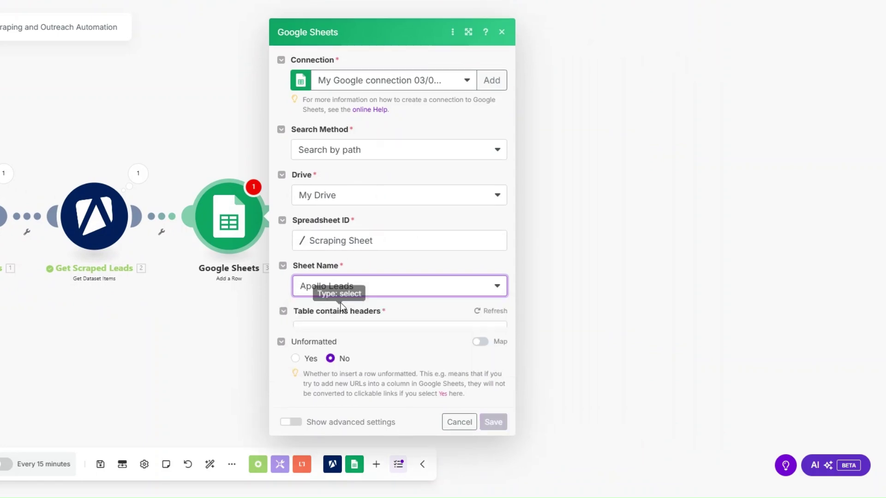
Step: Map first_name to the First Name column and last_name to the Last Name column
{"action": "scroll", "coordinate": [377, 253], "scroll_direction": "down", "scroll_amount": 5}
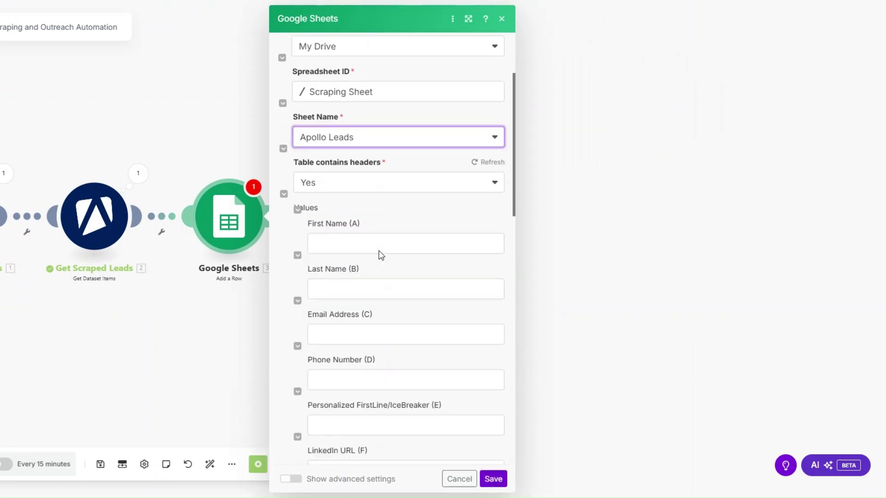
{"action": "left_click", "coordinate": [378, 268]}
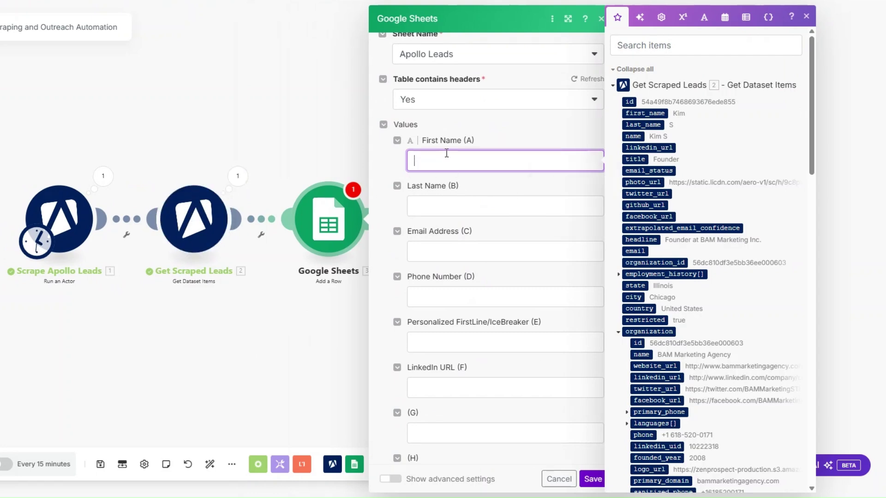
{"action": "left_click", "coordinate": [645, 113]}
{"action": "left_click", "coordinate": [551, 207]}
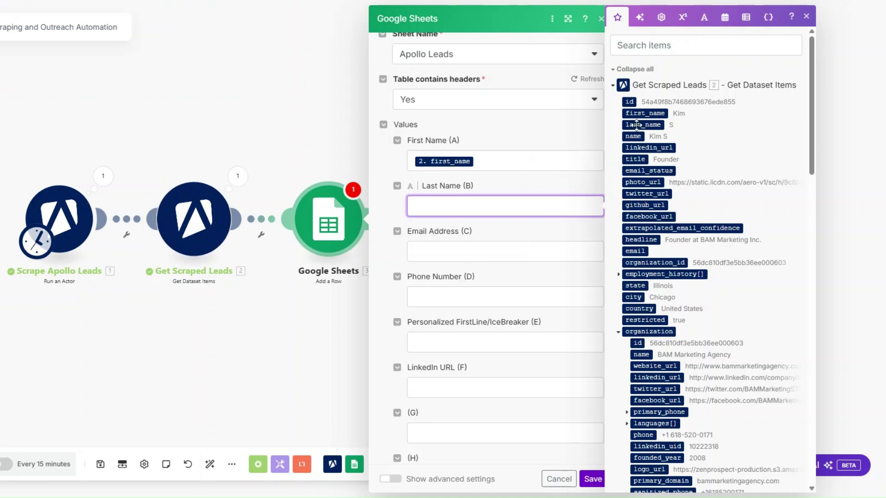
{"action": "left_click", "coordinate": [643, 125]}
Step: Map email to the Email Address column and the organization's sanitized_phone to the Phone Number column
{"action": "left_click", "coordinate": [486, 249]}
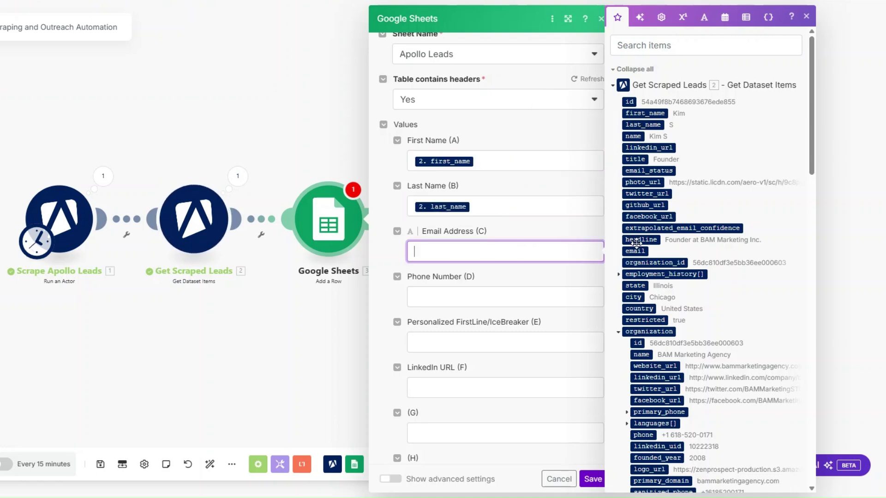
{"action": "scroll", "coordinate": [636, 243], "scroll_direction": "down", "scroll_amount": 1}
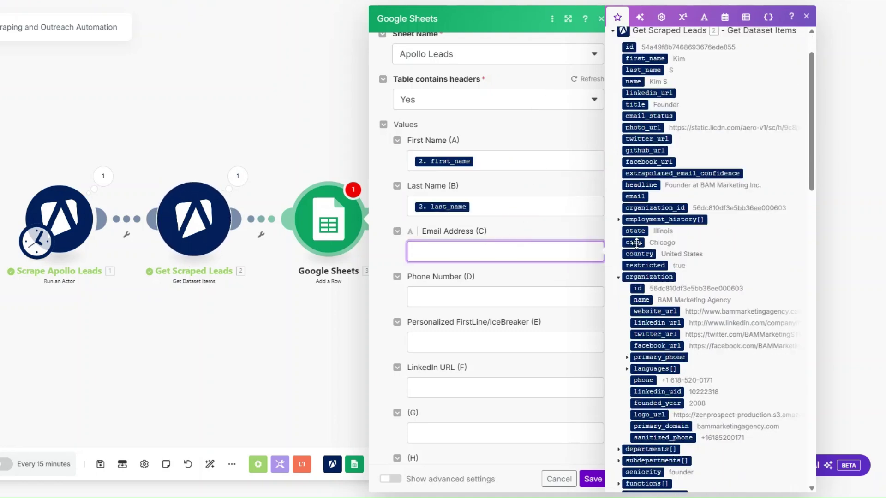
{"action": "left_click", "coordinate": [636, 197]}
{"action": "left_click", "coordinate": [444, 302]}
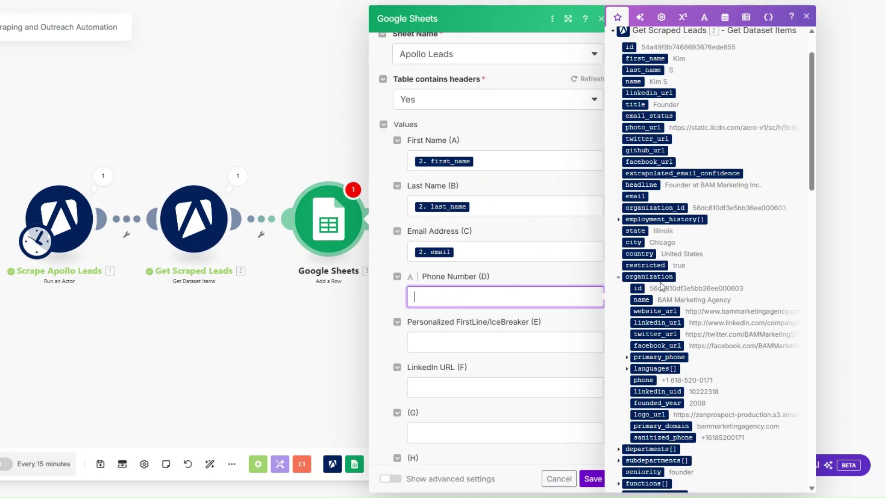
{"action": "scroll", "coordinate": [661, 285], "scroll_direction": "down", "scroll_amount": 2}
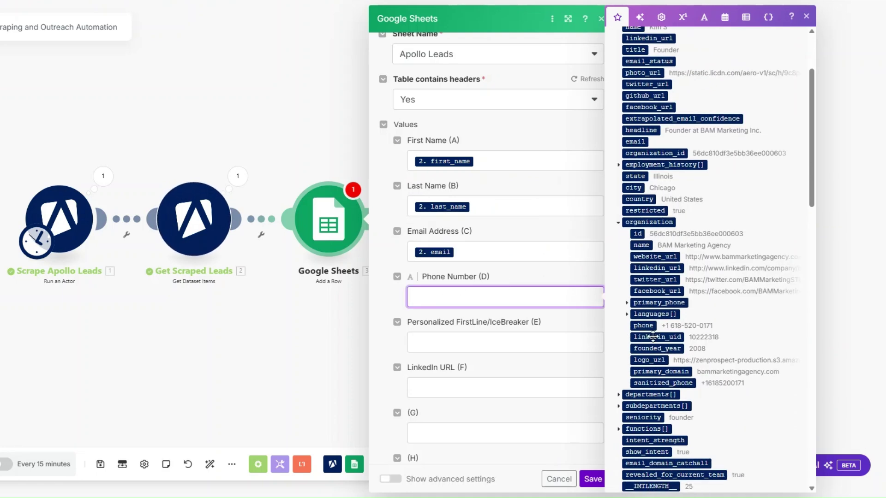
{"action": "left_click_drag", "start_coordinate": [673, 383], "coordinate": [478, 293]}
Step: Leave Personalized FirstLine/IceBreaker empty, map the lead's linkedin_url to the LinkedIn URL column, and save the Google Sheets module
{"action": "left_click", "coordinate": [479, 346]}
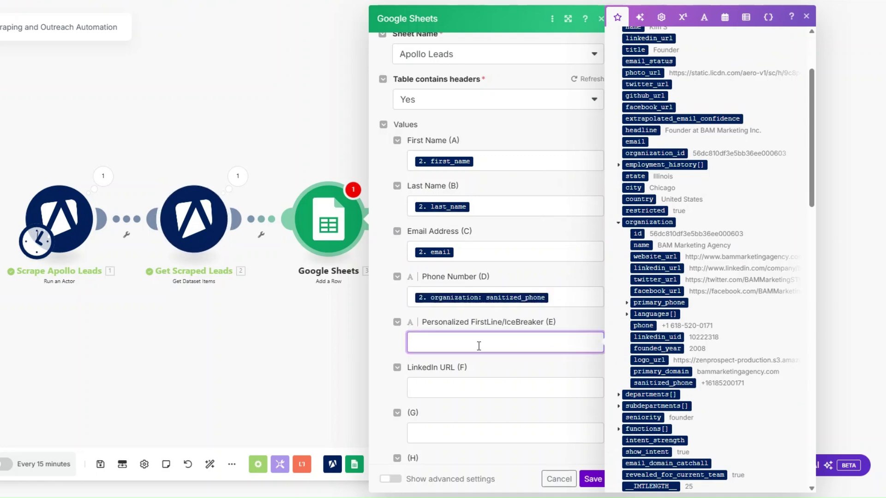
{"action": "left_click", "coordinate": [477, 387]}
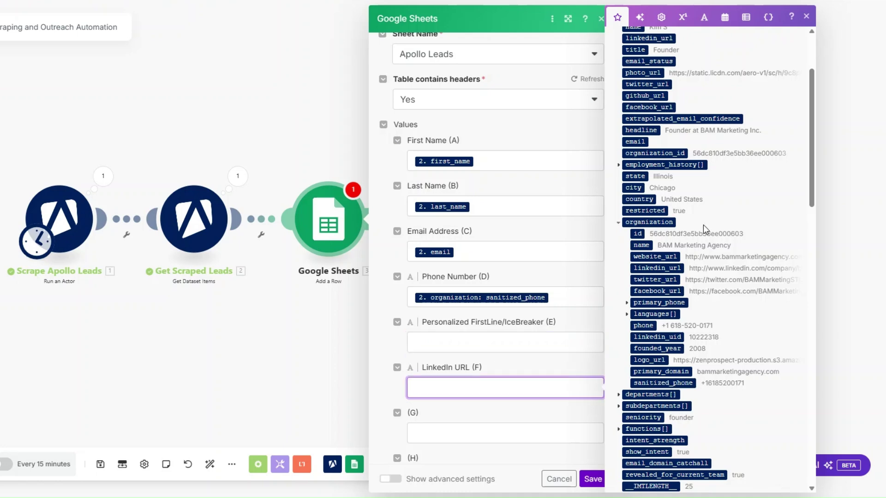
{"action": "scroll", "coordinate": [703, 225], "scroll_direction": "up", "scroll_amount": 2}
{"action": "left_click_drag", "start_coordinate": [638, 93], "coordinate": [461, 383]}
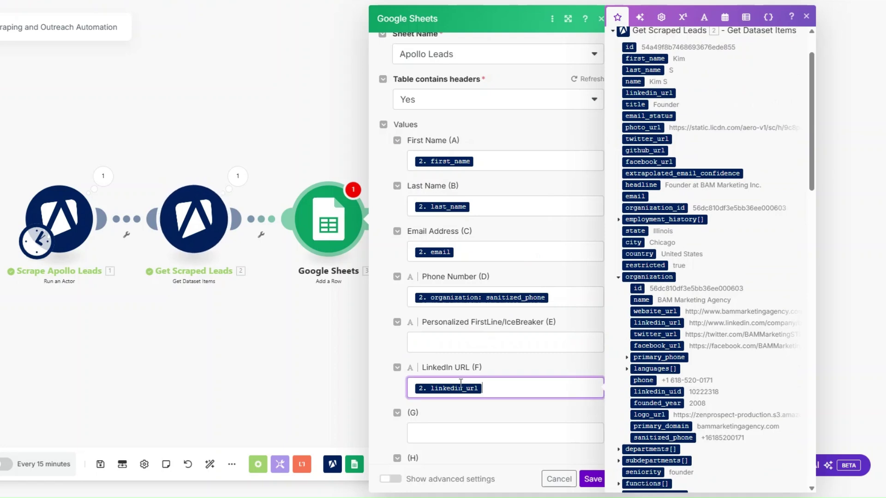
{"action": "left_click", "coordinate": [385, 389]}
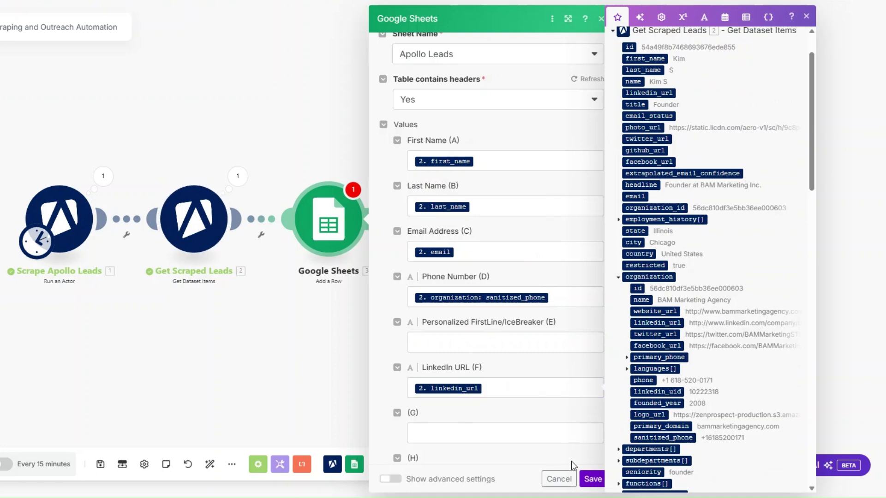
{"action": "left_click", "coordinate": [589, 482]}
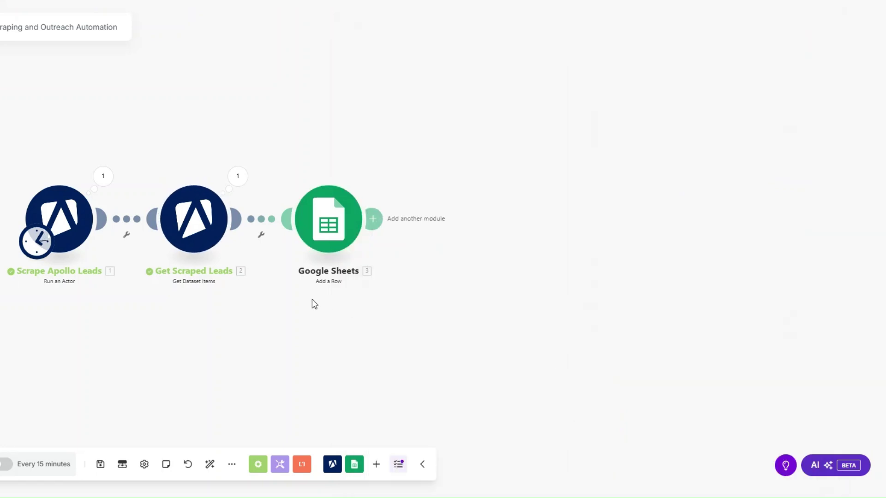
Step: Move the Google Sheets module further from Get Scraped Leads and start a filter between them labelled "Email exists?"
{"action": "left_click_drag", "start_coordinate": [320, 225], "coordinate": [382, 229]}
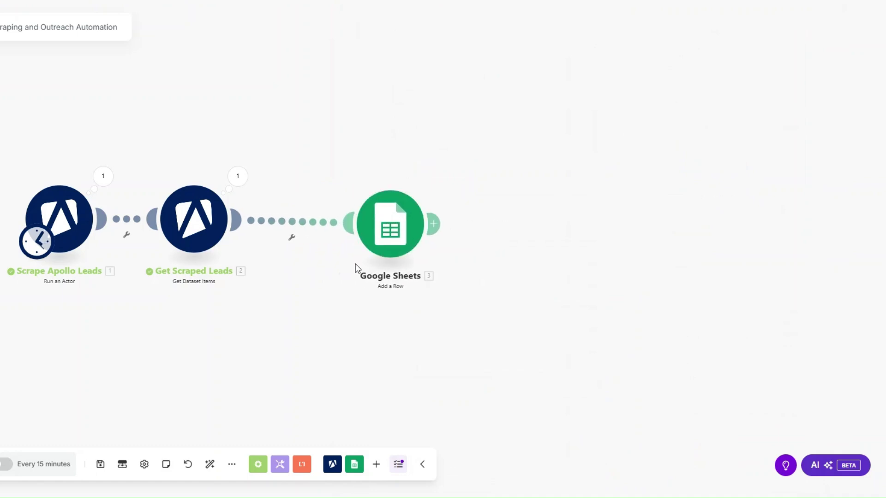
{"action": "left_click", "coordinate": [292, 240]}
{"action": "left_click", "coordinate": [310, 249]}
{"action": "left_click", "coordinate": [354, 181]}
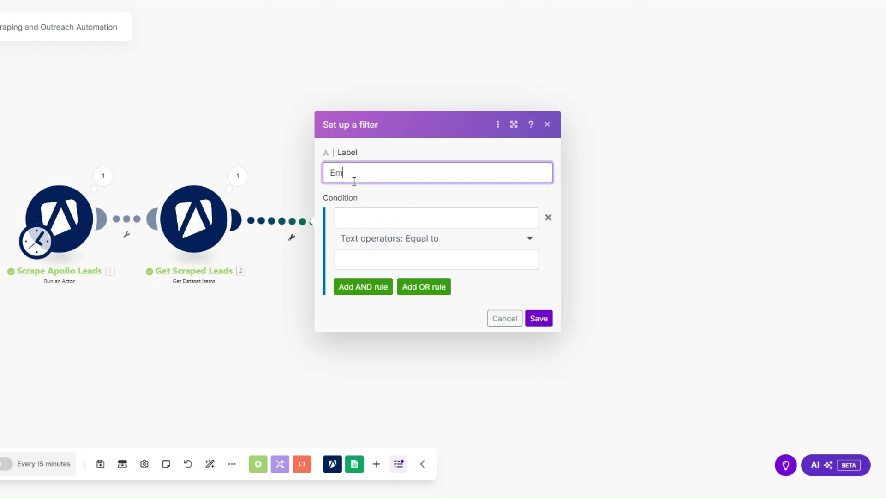
{"action": "type", "text": "Email exists?"}
Step: Set the filter condition to require that the lead's email Exists, and save the filter
{"action": "left_click", "coordinate": [370, 218]}
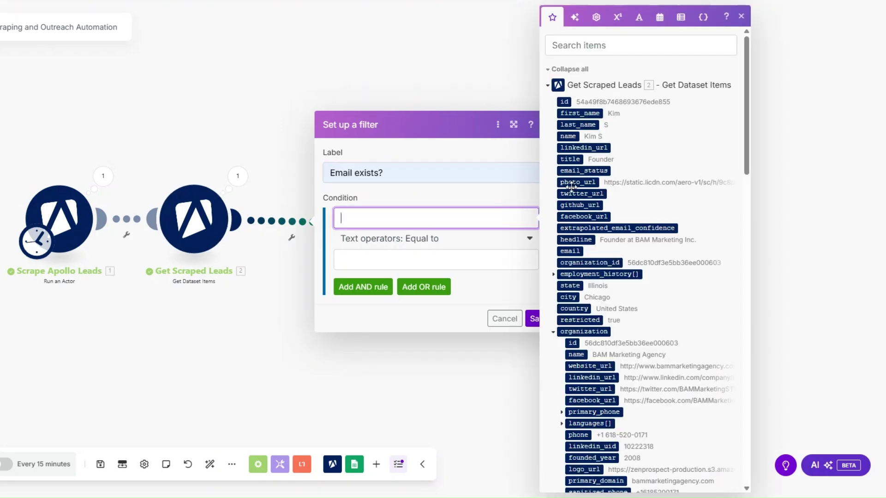
{"action": "left_click", "coordinate": [573, 252]}
{"action": "left_click", "coordinate": [398, 240]}
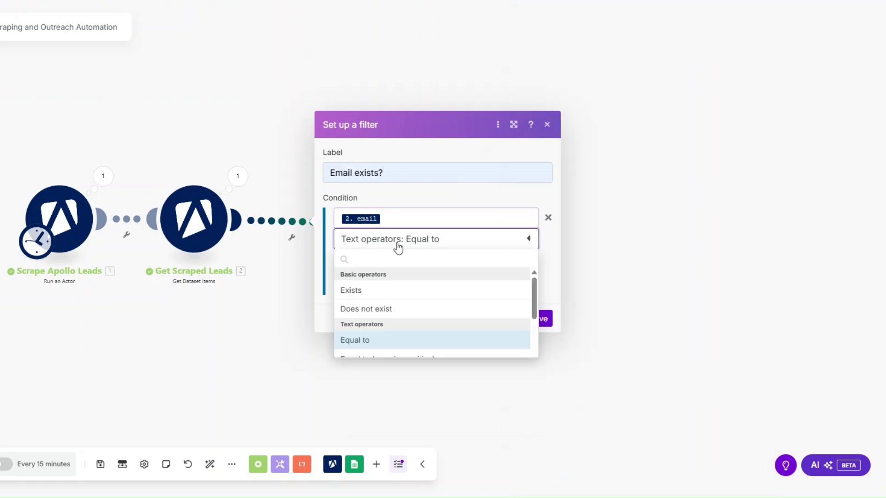
{"action": "left_click", "coordinate": [387, 297]}
{"action": "left_click", "coordinate": [544, 300]}
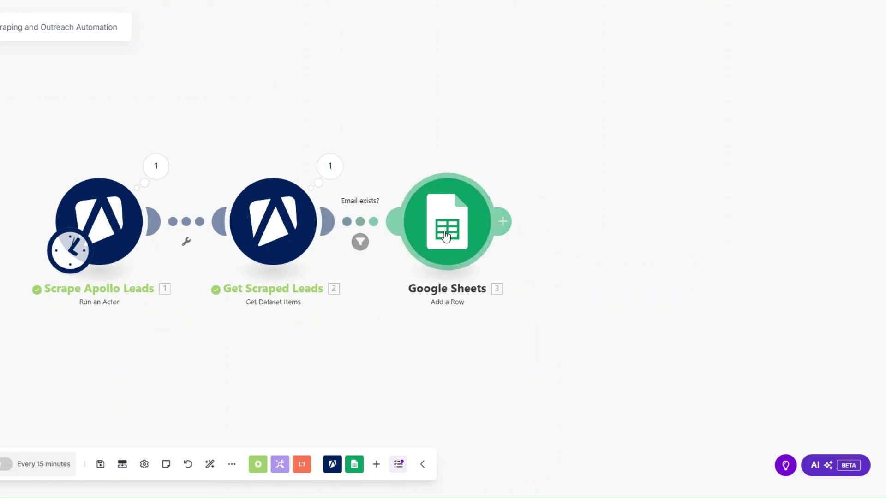
Step: Run the scenario once and check the run status in the Scrape Apollo Leads output
{"action": "scroll", "coordinate": [55, 363], "scroll_direction": "down", "scroll_amount": 3}
{"action": "left_click_drag", "start_coordinate": [86, 367], "coordinate": [97, 339]}
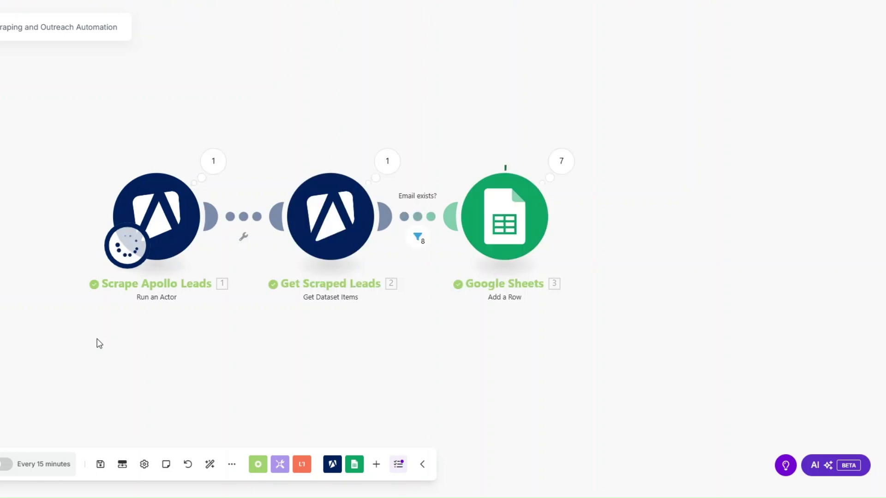
{"action": "left_click", "coordinate": [226, 164]}
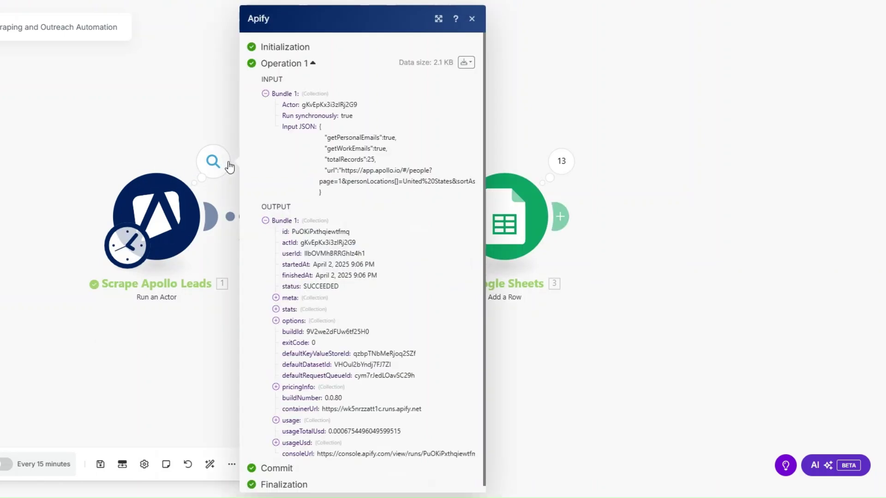
{"action": "left_click_drag", "start_coordinate": [313, 286], "coordinate": [350, 290]}
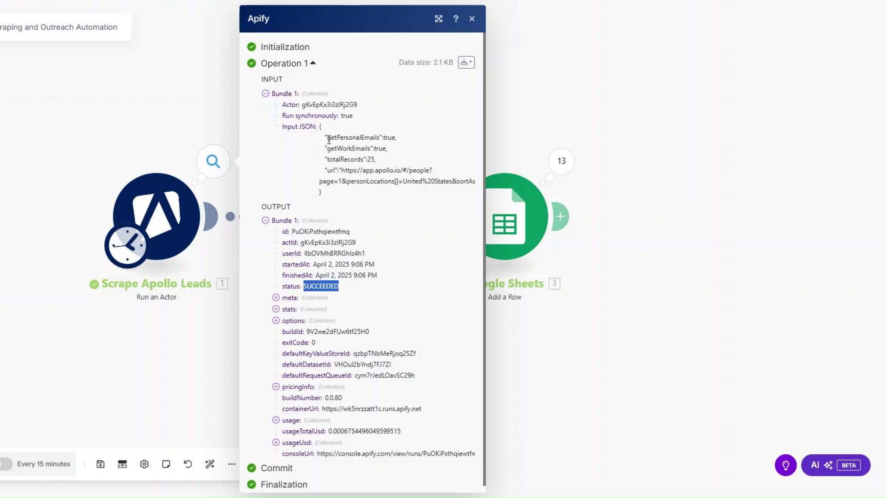
{"action": "left_click", "coordinate": [183, 325]}
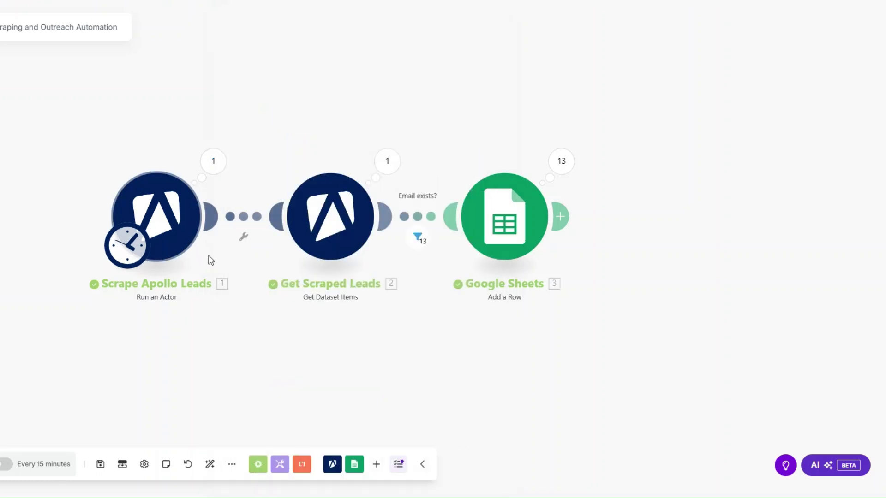
Step: Look through the lead bundles output by Get Scraped Leads, down to Bundle 25
{"action": "left_click", "coordinate": [390, 164]}
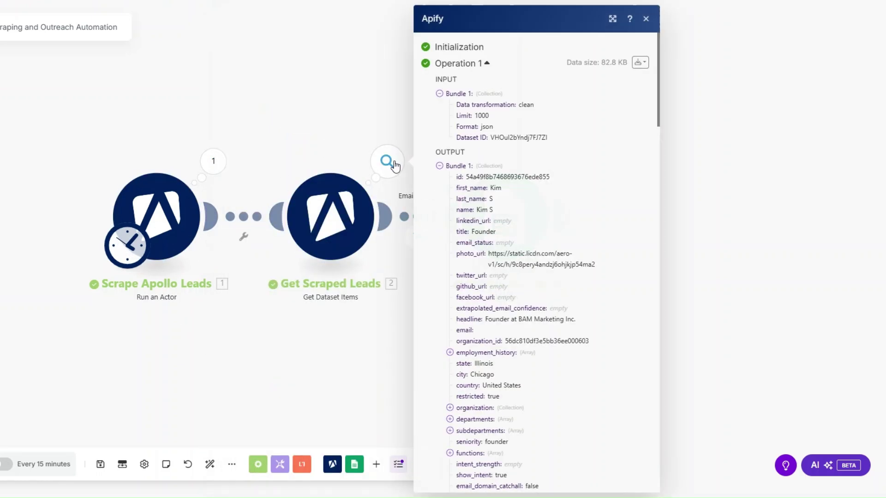
{"action": "scroll", "coordinate": [490, 173], "scroll_direction": "down", "scroll_amount": 20}
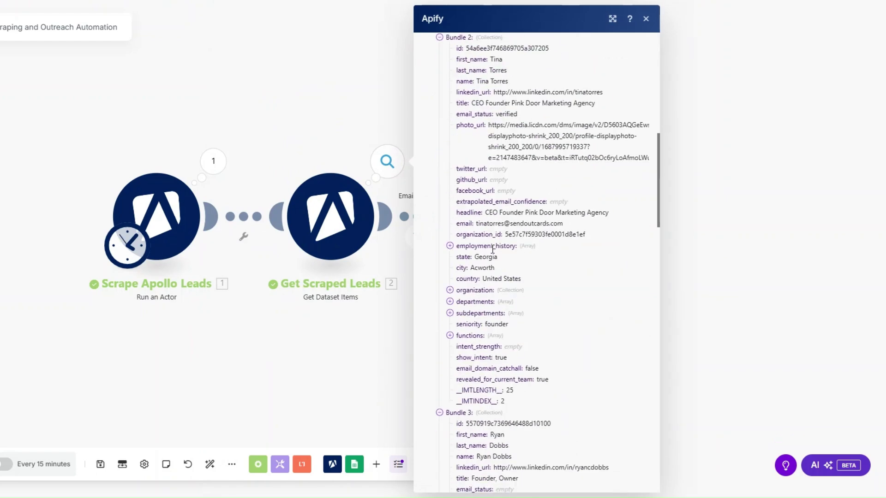
{"action": "scroll", "coordinate": [491, 258], "scroll_direction": "down", "scroll_amount": 10}
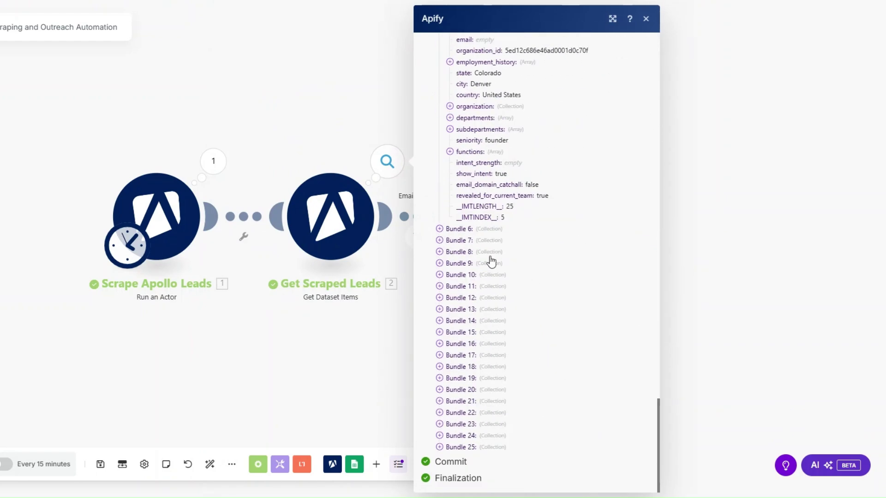
Step: Check the Google Sheets module's list of operations and rename the Add a Row module as "Scraped Leads"
{"action": "left_click", "coordinate": [377, 406]}
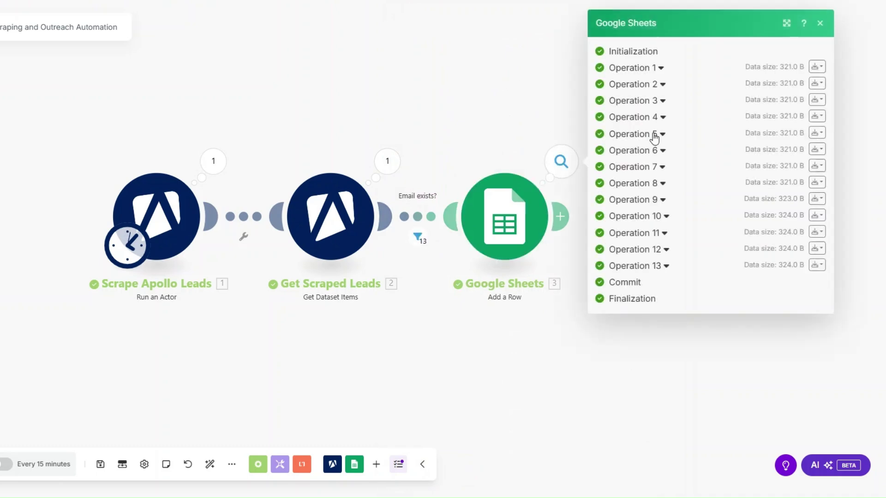
{"action": "left_click", "coordinate": [603, 348]}
{"action": "right_click", "coordinate": [539, 240]}
{"action": "left_click", "coordinate": [539, 291]}
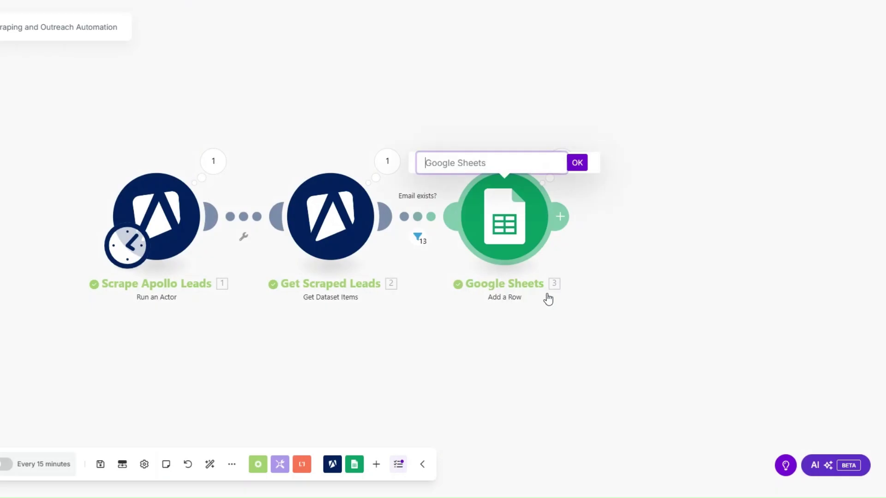
{"action": "type", "text": "Scraped Leads"}
{"action": "left_click", "coordinate": [572, 166]}
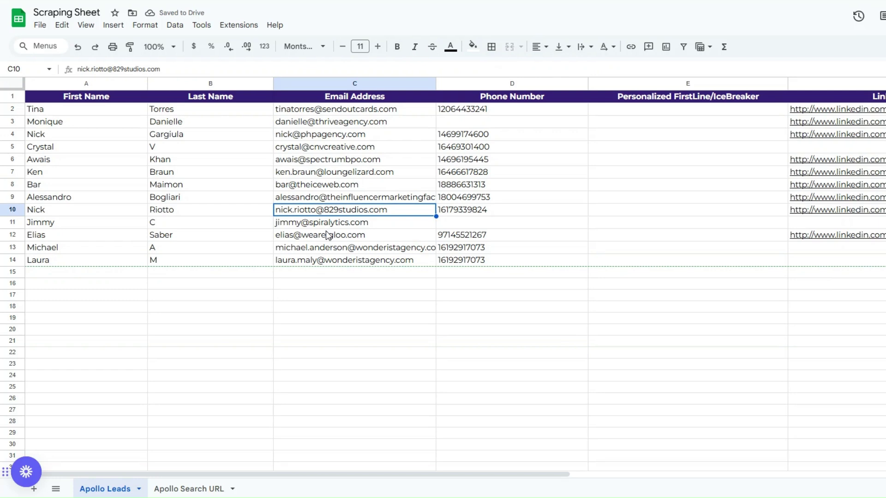
Step: Switch to the Scraping Sheet in Google Sheets and review the names, emails, phone numbers and LinkedIn links in the Apollo Leads rows
{"action": "left_click", "coordinate": [90, 137]}
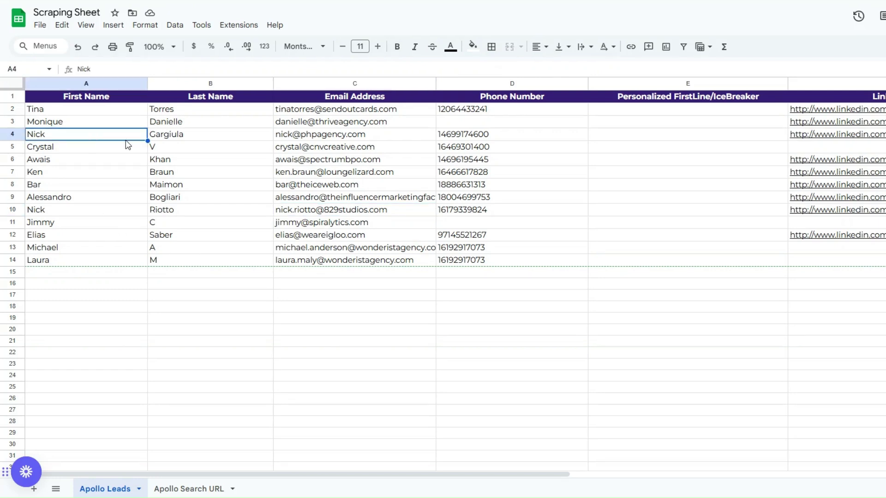
{"action": "left_click", "coordinate": [337, 171]}
{"action": "left_click", "coordinate": [99, 137]}
{"action": "left_click", "coordinate": [204, 147]}
{"action": "left_click", "coordinate": [342, 149]}
{"action": "left_click", "coordinate": [501, 148]}
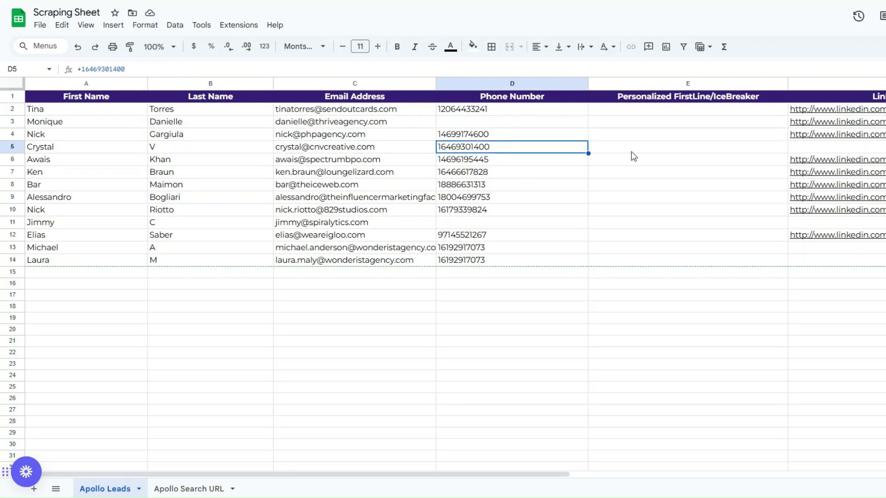
{"action": "left_click", "coordinate": [877, 163]}
{"action": "left_click", "coordinate": [817, 149]}
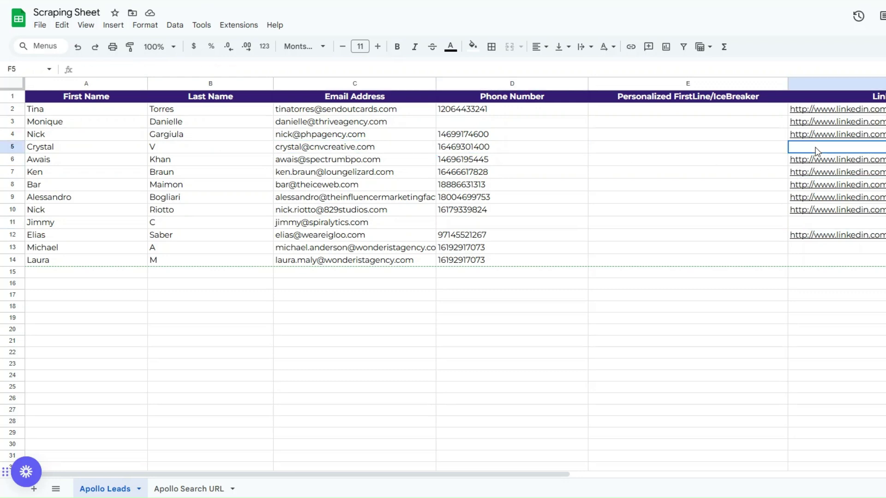
{"action": "left_click", "coordinate": [835, 224]}
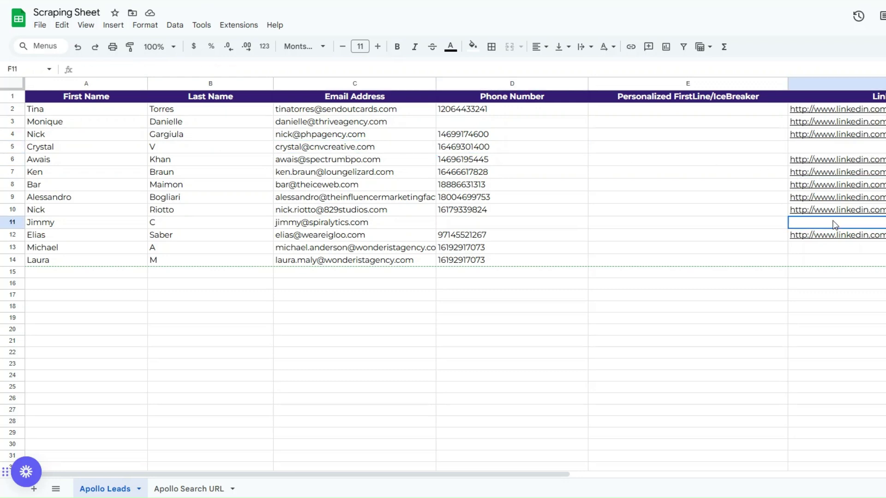
{"action": "left_click", "coordinate": [594, 147]}
{"action": "left_click", "coordinate": [650, 178]}
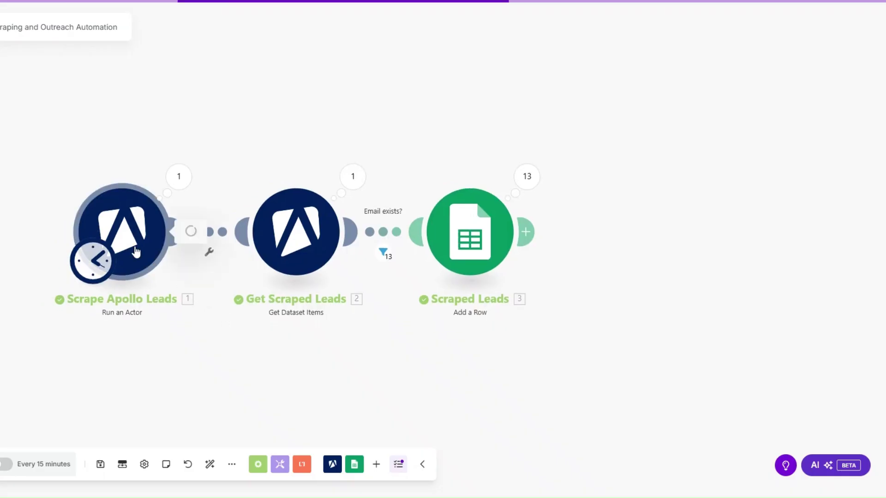
Step: Examine the Scrape Apollo Leads module's Input JSON in Make and the stored link in the spreadsheet's Apollo Search URL sheet
{"action": "left_click", "coordinate": [136, 251]}
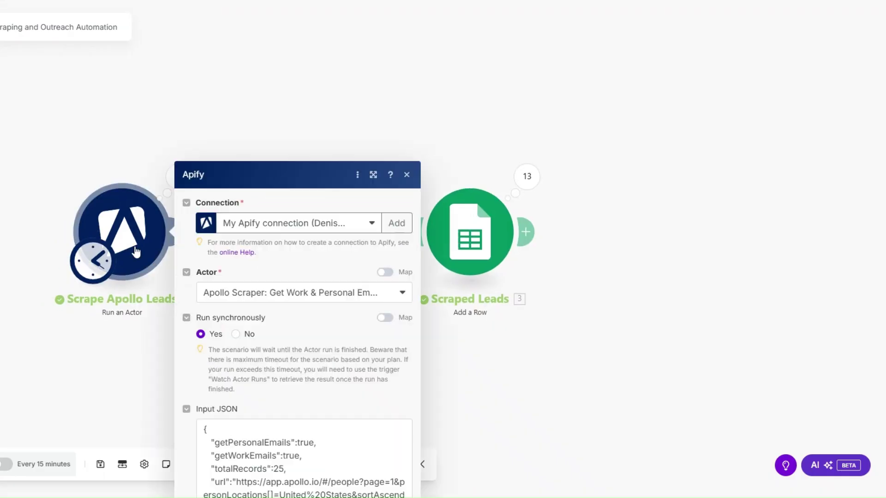
{"action": "left_click_drag", "start_coordinate": [238, 326], "coordinate": [397, 392]}
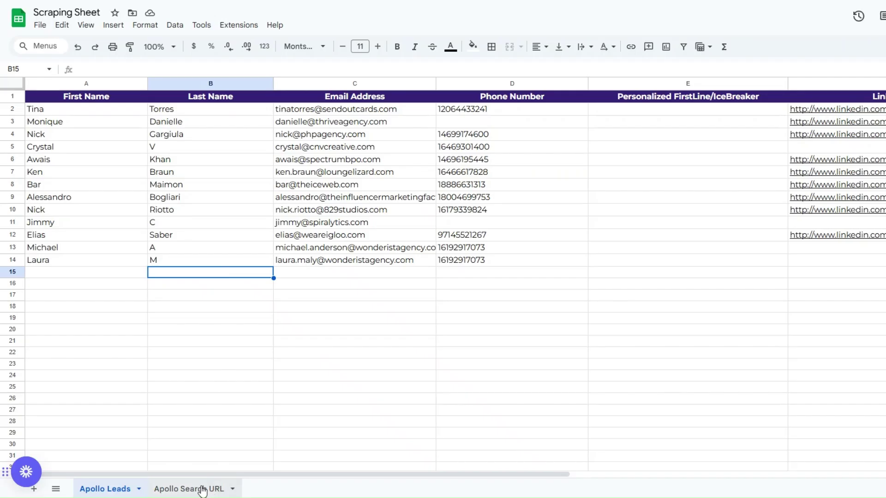
{"action": "left_click", "coordinate": [203, 490]}
{"action": "left_click", "coordinate": [180, 301]}
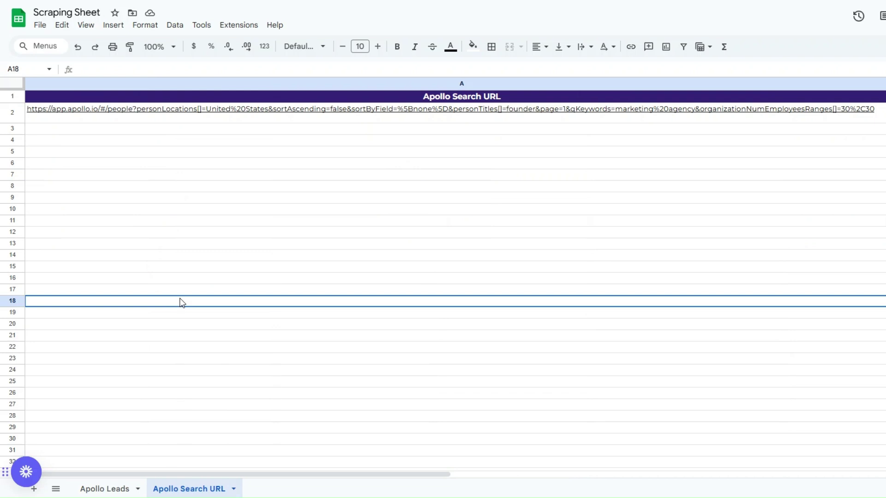
{"action": "left_click", "coordinate": [238, 325]}
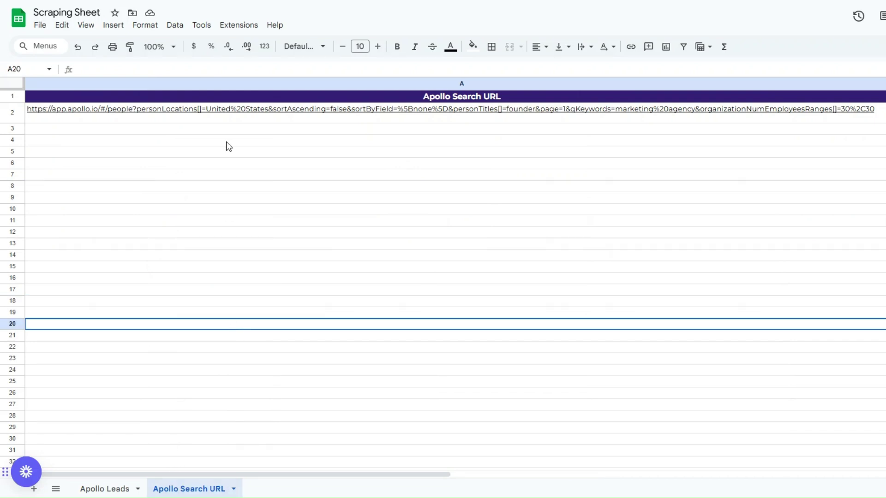
{"action": "left_click", "coordinate": [232, 112]}
{"action": "left_click", "coordinate": [275, 164]}
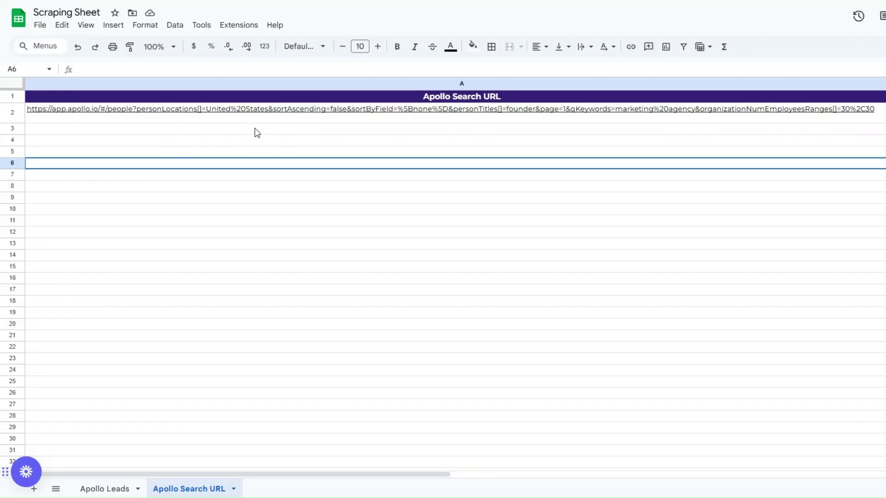
{"action": "left_click", "coordinate": [255, 129]}
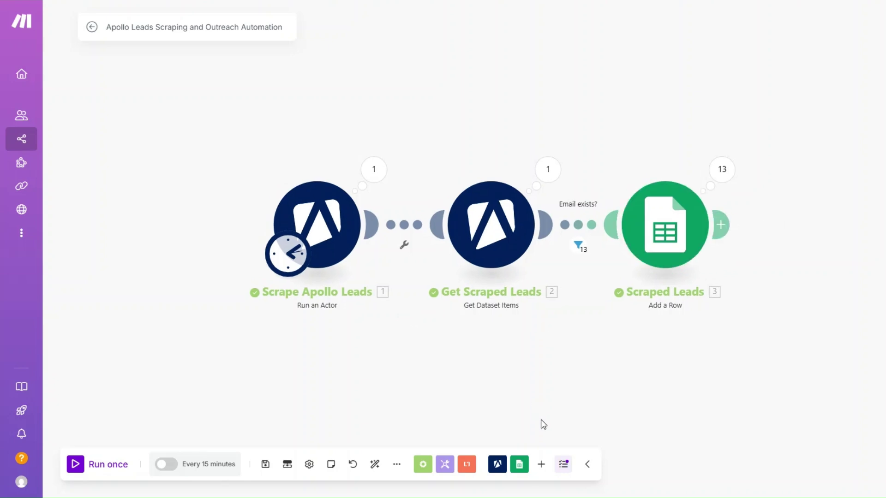
Step: Add a Google Sheets Watch New Rows module in Make as the scenario's trigger, connected ahead of Scrape Apollo Leads
{"action": "left_click", "coordinate": [317, 240]}
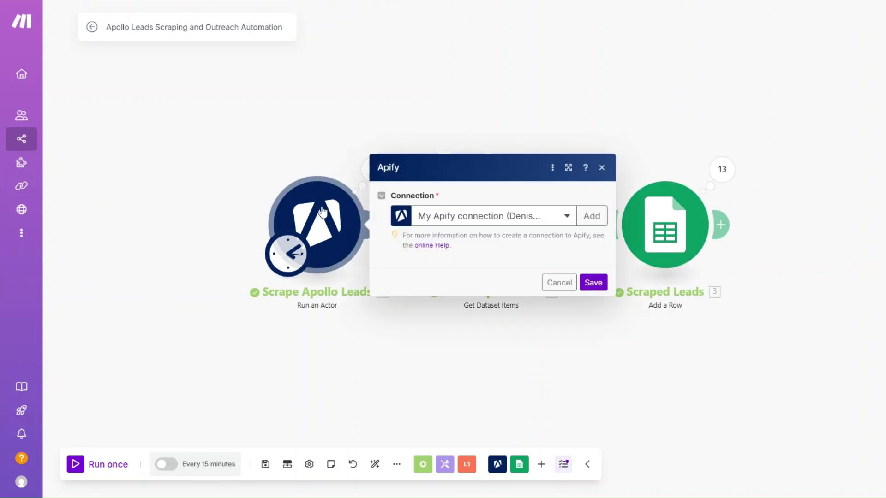
{"action": "left_click", "coordinate": [336, 351]}
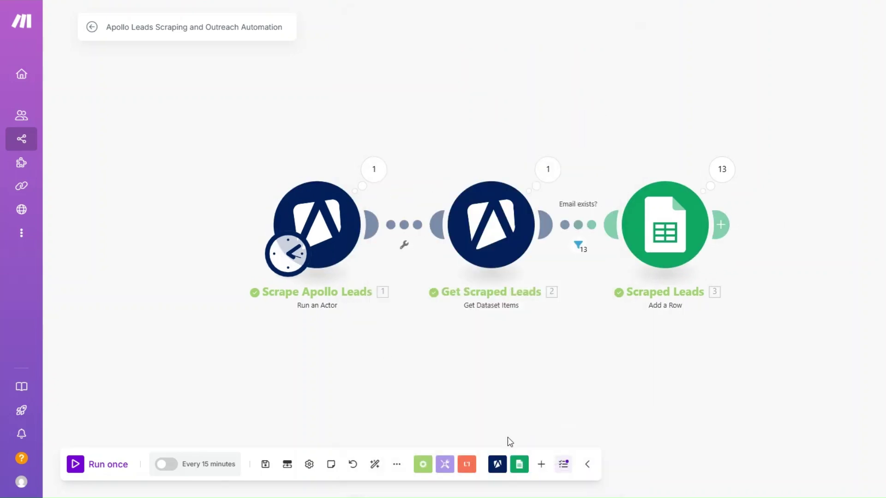
{"action": "left_click", "coordinate": [519, 464]}
{"action": "left_click", "coordinate": [518, 271]}
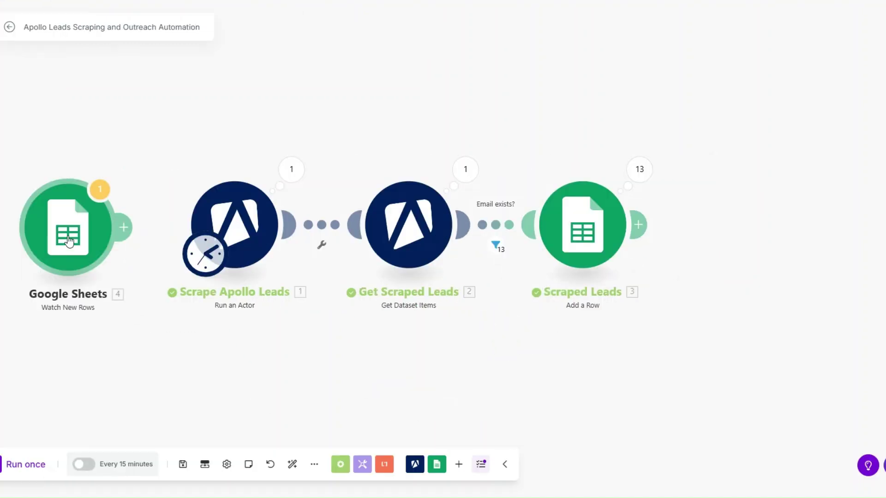
{"action": "left_click", "coordinate": [71, 242]}
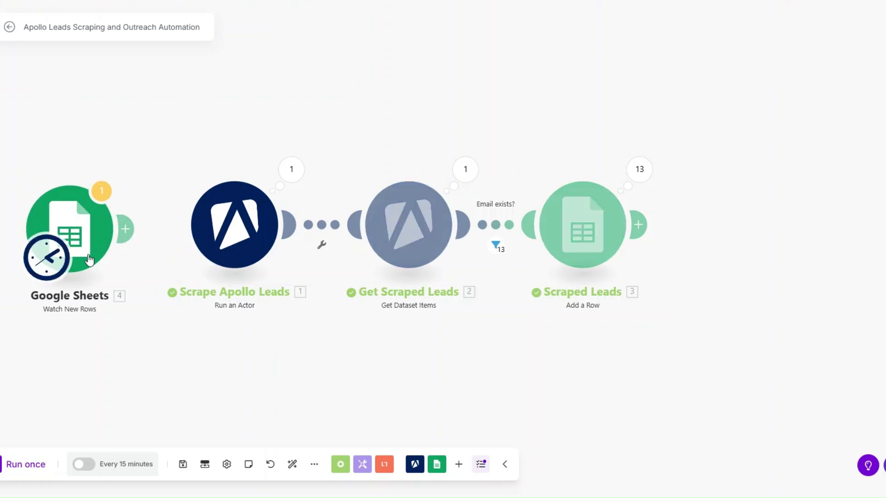
{"action": "left_click", "coordinate": [298, 474]}
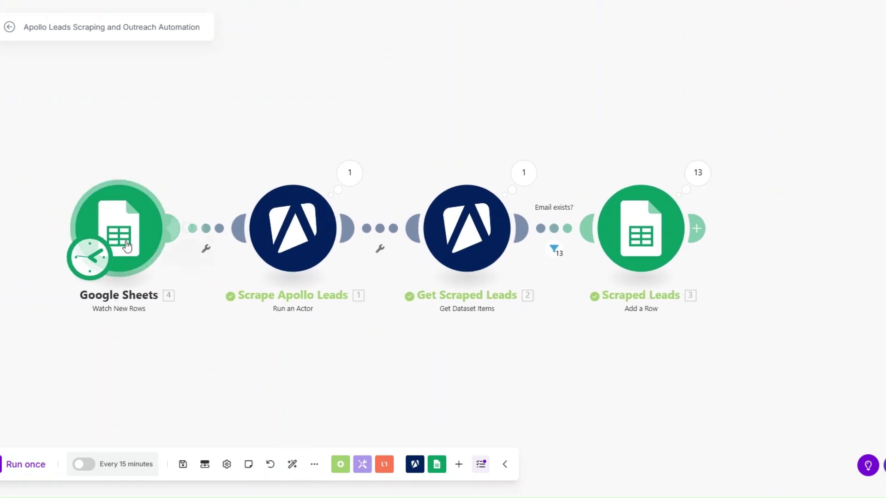
Step: Configure Watch New Rows for the Scraping Sheet spreadsheet, sheet Apollo Search URL, with a limit of 1, and save the module
{"action": "left_click", "coordinate": [128, 246]}
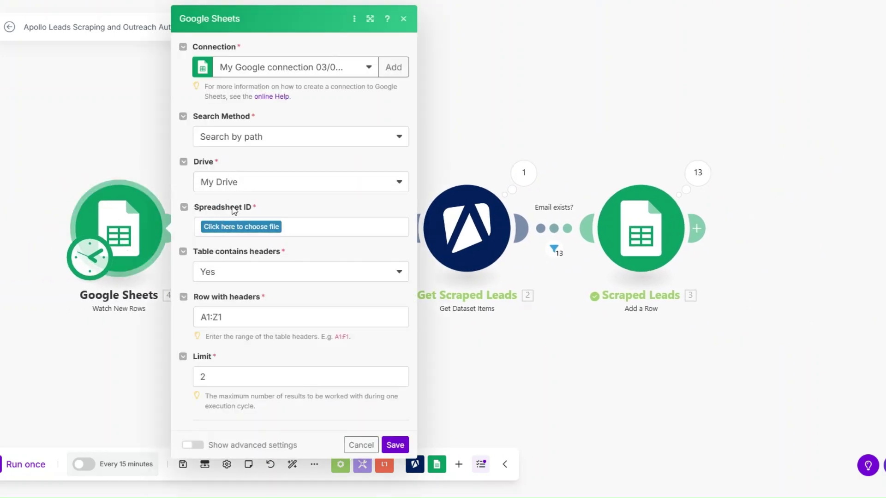
{"action": "left_click", "coordinate": [234, 226]}
{"action": "left_click", "coordinate": [259, 301]}
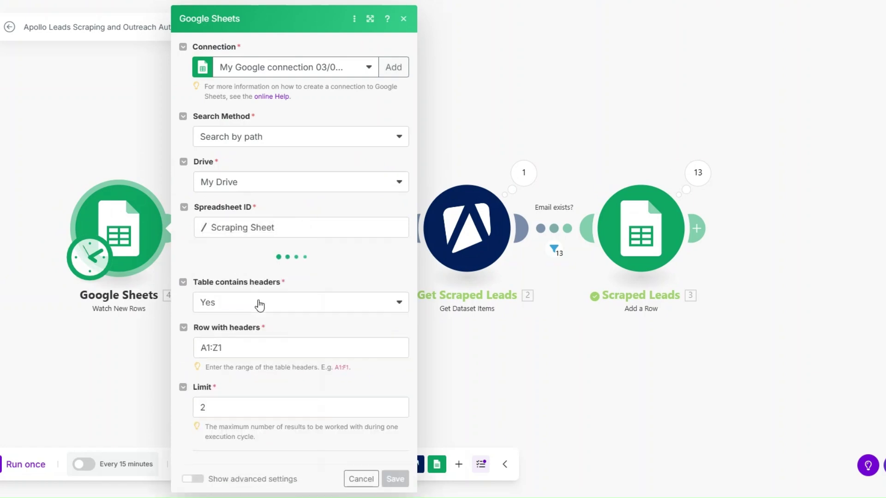
{"action": "left_click", "coordinate": [244, 272]}
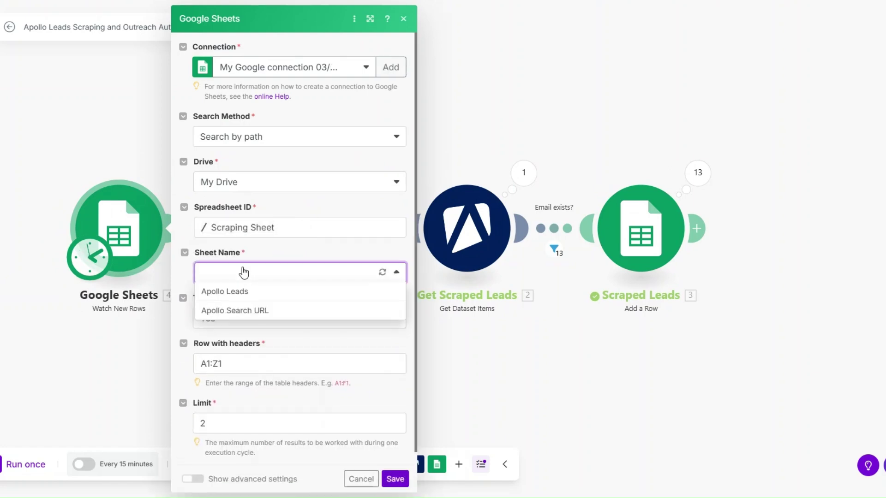
{"action": "left_click", "coordinate": [238, 311]}
{"action": "scroll", "coordinate": [278, 356], "scroll_direction": "down", "scroll_amount": 1}
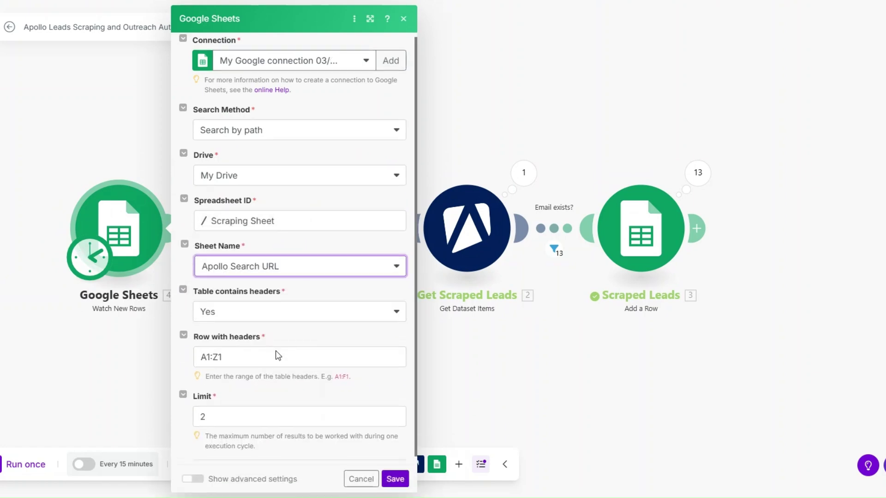
{"action": "left_click", "coordinate": [223, 406]}
{"action": "key", "text": "BackSpace"}
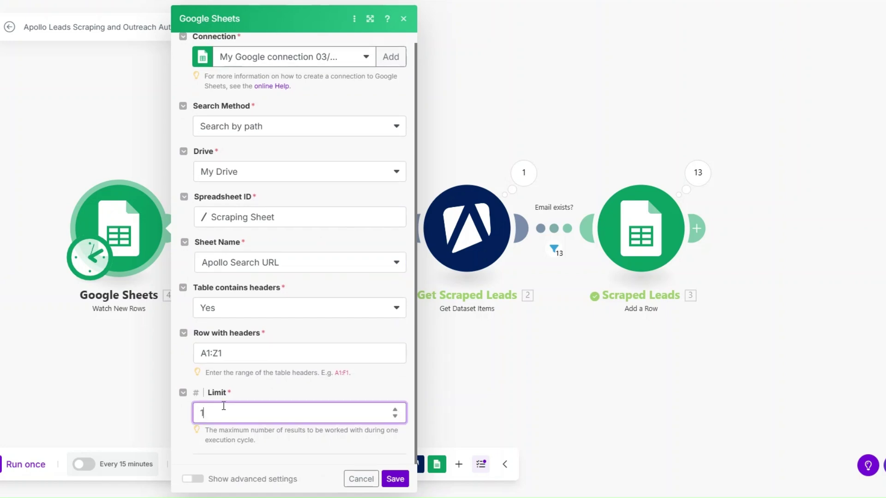
{"action": "left_click", "coordinate": [395, 479]}
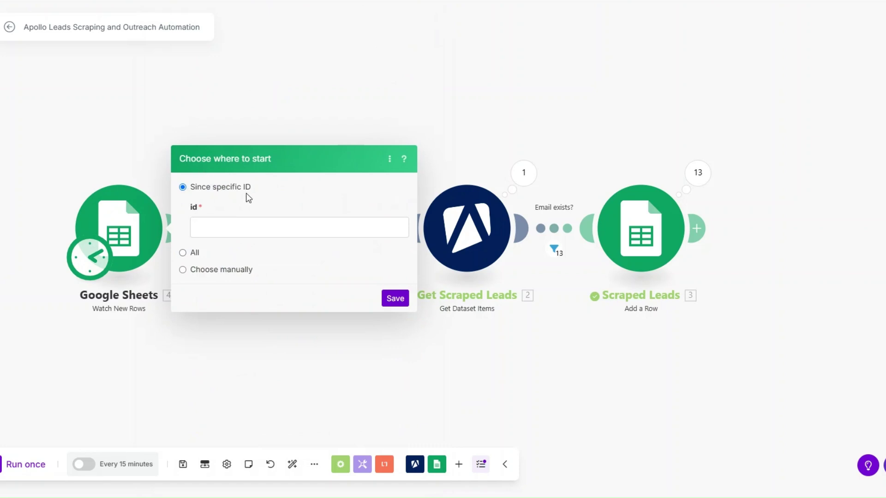
Step: Set the trigger's starting point to Choose manually, save it, and run only the Watch New Rows module
{"action": "left_click", "coordinate": [212, 271]}
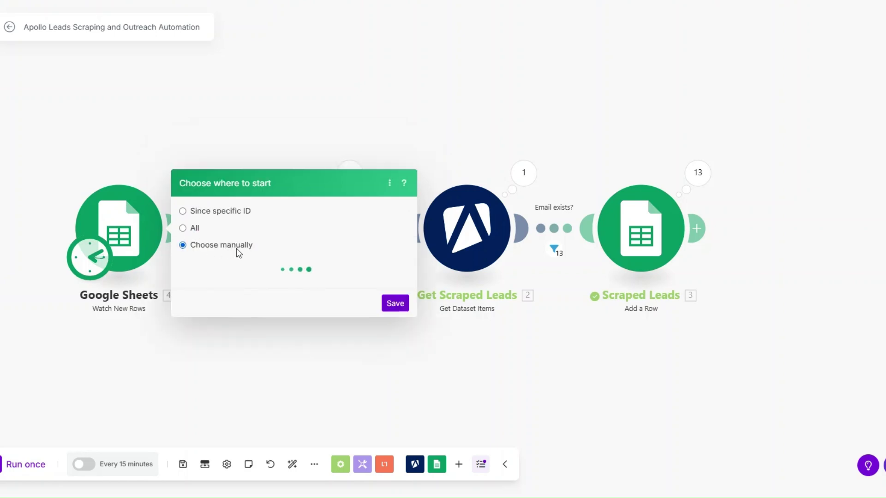
{"action": "left_click", "coordinate": [395, 303]}
{"action": "right_click", "coordinate": [136, 247]}
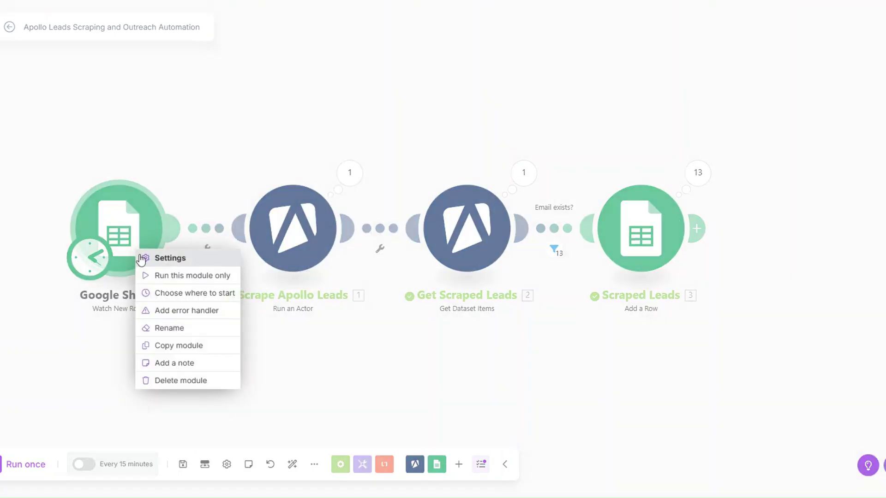
{"action": "left_click", "coordinate": [169, 276]}
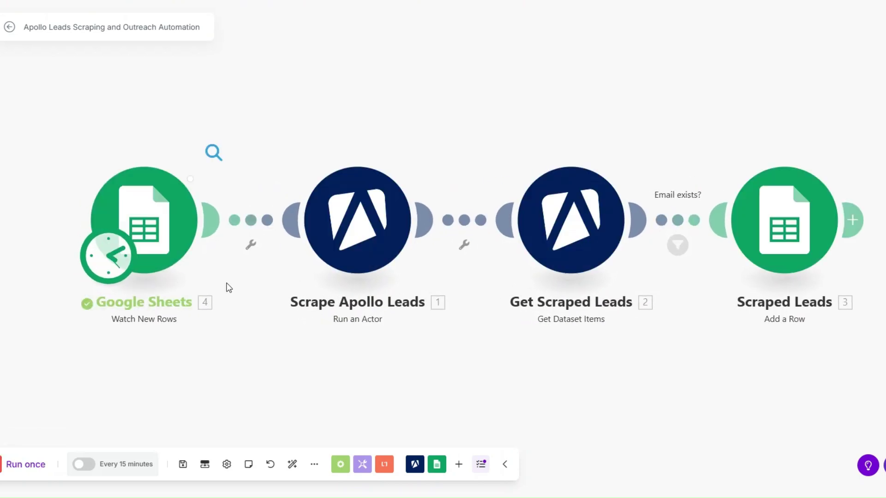
{"action": "left_click_drag", "start_coordinate": [307, 177], "coordinate": [388, 220]}
{"action": "left_click", "coordinate": [126, 283]}
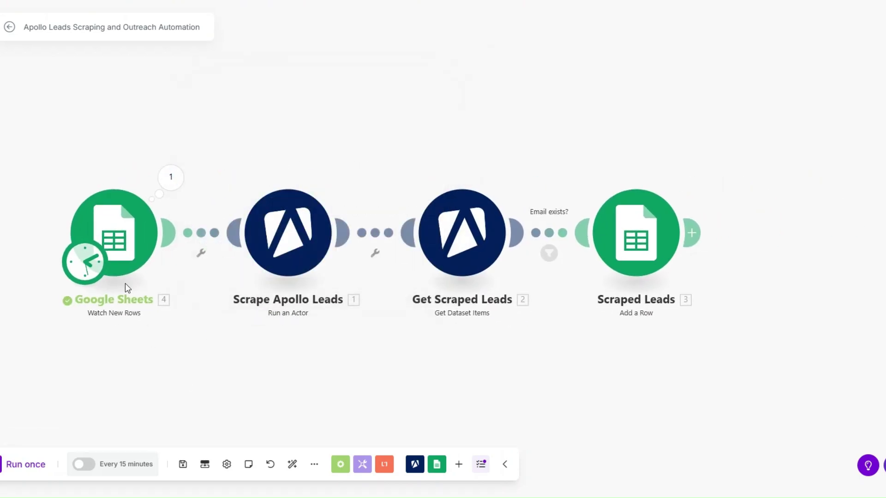
Step: Rename the Watch New Rows module as "Apollo Search URLs"
{"action": "right_click", "coordinate": [108, 254]}
{"action": "left_click", "coordinate": [165, 314]}
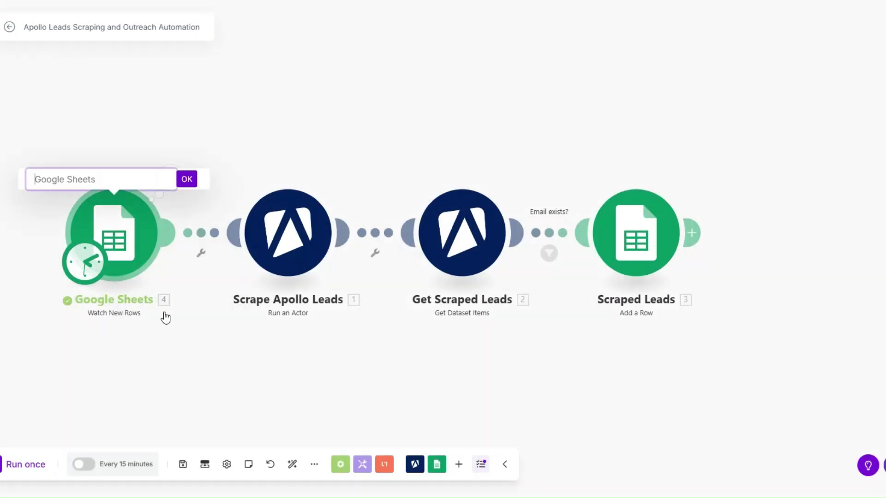
{"action": "type", "text": "Apollo Search URL"}
{"action": "left_click", "coordinate": [189, 180]}
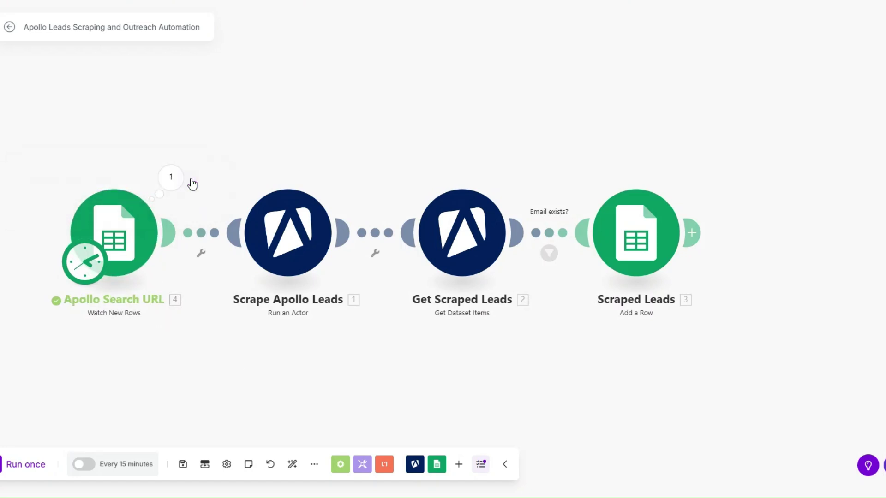
{"action": "right_click", "coordinate": [124, 238]}
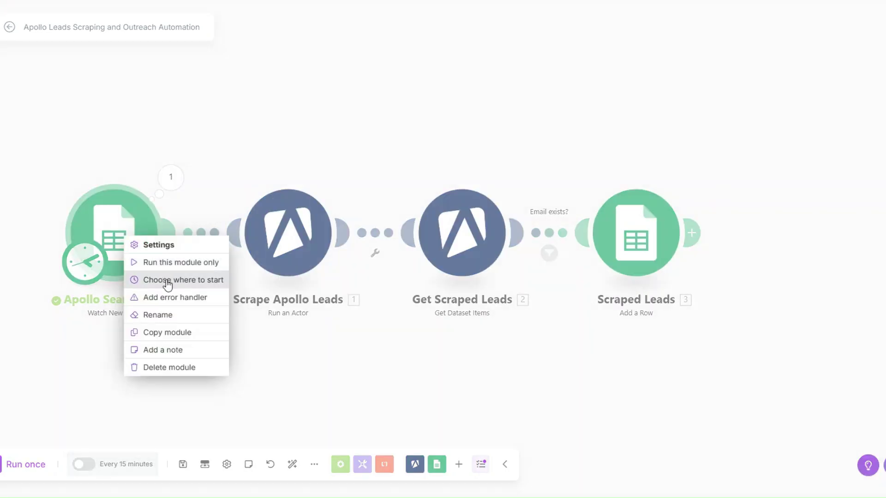
{"action": "left_click", "coordinate": [170, 314]}
{"action": "type", "text": "s"}
{"action": "left_click", "coordinate": [188, 181]}
Step: Replace the fixed url value in Scrape Apollo Leads' Input JSON with the mapped Apollo Search URL (A) field and save the module
{"action": "left_click", "coordinate": [292, 246]}
{"action": "scroll", "coordinate": [434, 319], "scroll_direction": "down", "scroll_amount": 1}
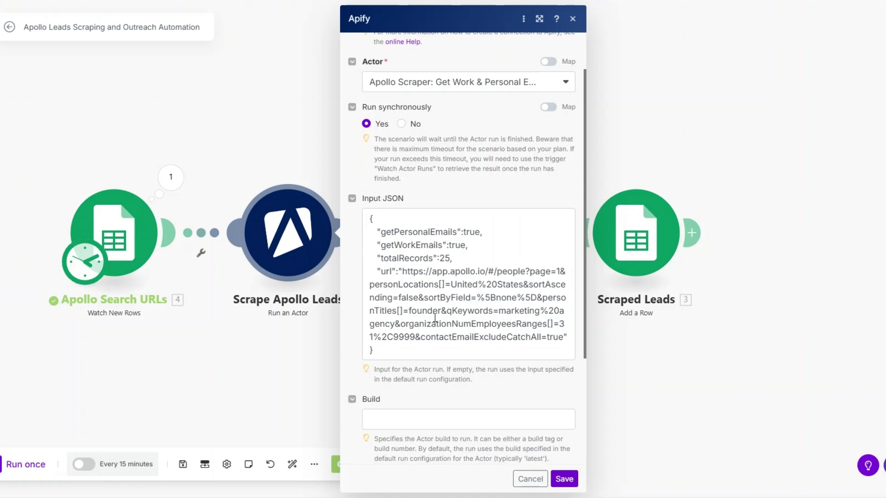
{"action": "left_click", "coordinate": [406, 275]}
{"action": "left_click_drag", "start_coordinate": [403, 272], "coordinate": [563, 333]}
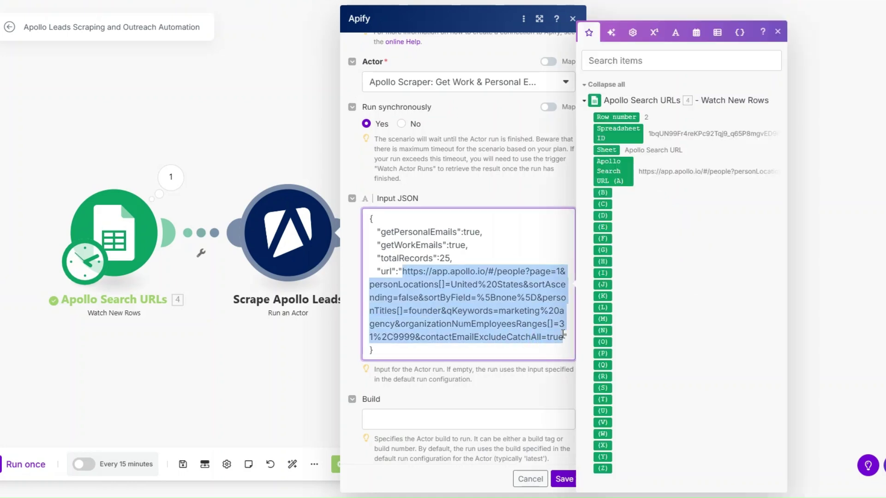
{"action": "key", "text": "BackSpace"}
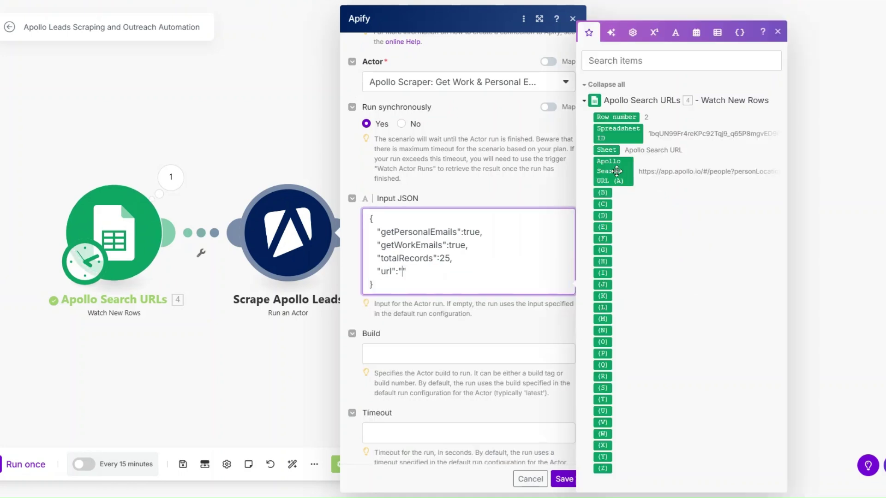
{"action": "left_click", "coordinate": [611, 171]}
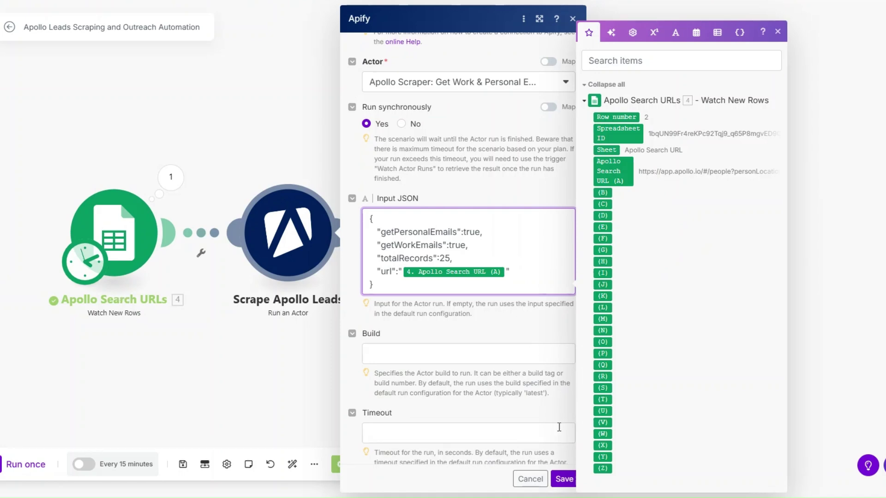
{"action": "left_click", "coordinate": [564, 479]}
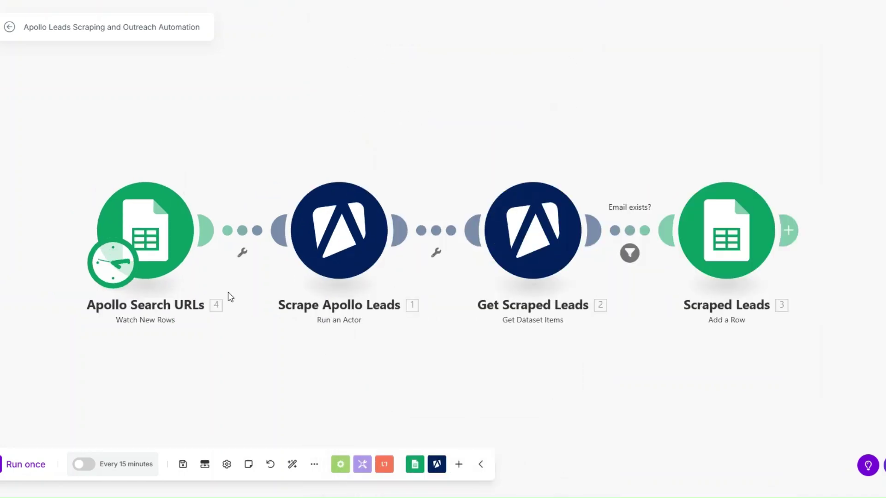
Step: Set the Apollo Search URLs trigger to start from the manually chosen Apollo search URL row and save it
{"action": "right_click", "coordinate": [166, 261]}
{"action": "left_click", "coordinate": [233, 291]}
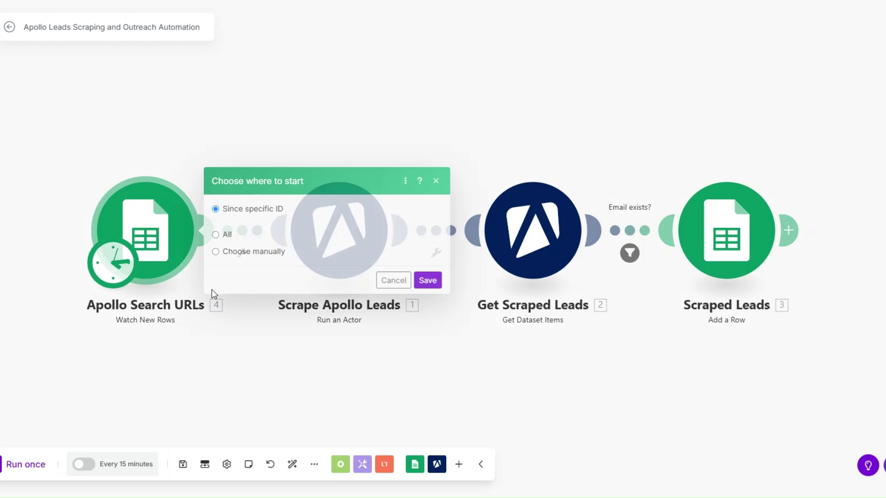
{"action": "left_click", "coordinate": [220, 272]}
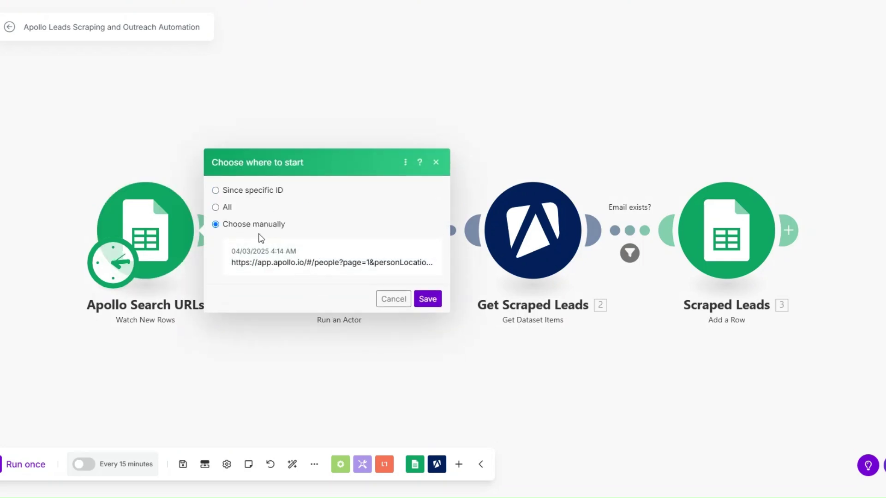
{"action": "left_click", "coordinate": [291, 271]}
{"action": "left_click", "coordinate": [427, 300]}
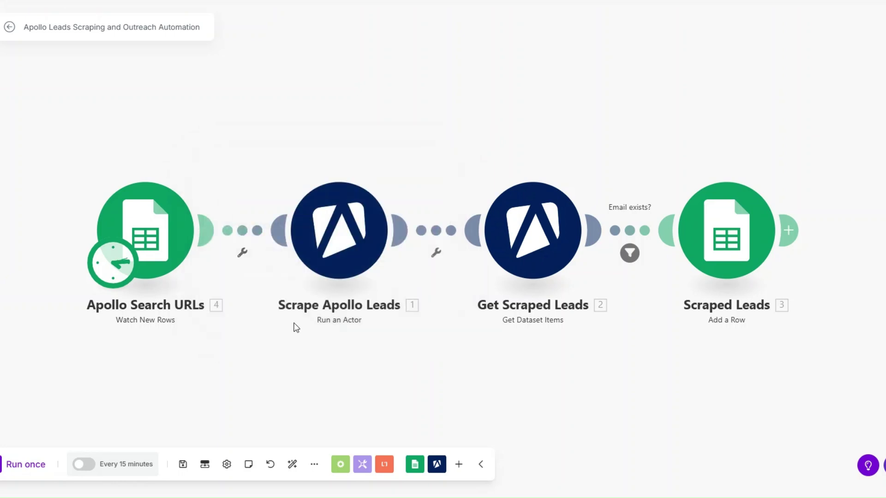
Step: Check the mapped URL in Scrape Apollo Leads' Input JSON, save the module, and run the whole scenario once
{"action": "left_click", "coordinate": [337, 245]}
{"action": "scroll", "coordinate": [528, 323], "scroll_direction": "down", "scroll_amount": 1}
{"action": "left_click", "coordinate": [563, 274]}
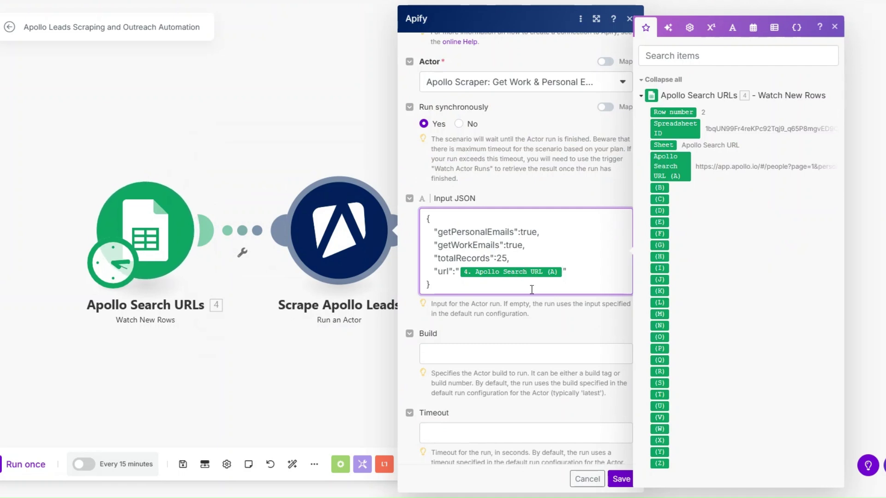
{"action": "left_click", "coordinate": [621, 479]}
{"action": "left_click", "coordinate": [18, 466]}
{"action": "left_click_drag", "start_coordinate": [168, 383], "coordinate": [168, 376]}
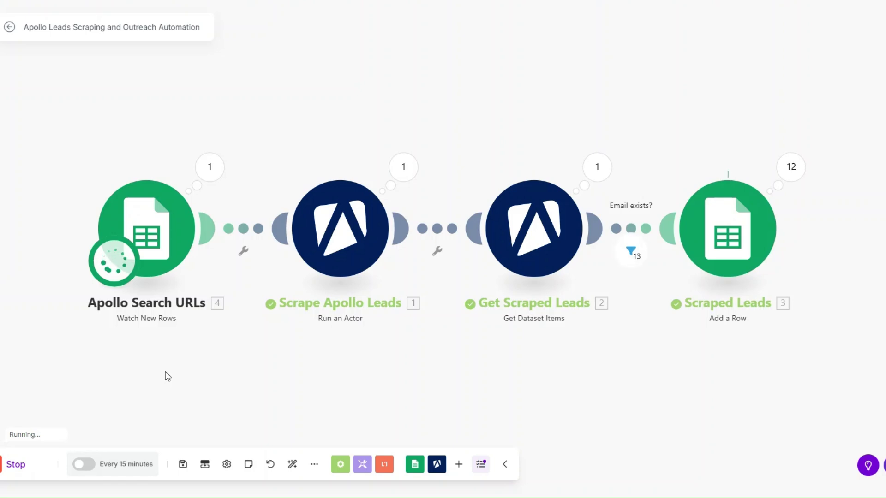
{"action": "mouse_move", "coordinate": [169, 375]}
{"action": "left_mouse_down"}
{"action": "mouse_move", "coordinate": [167, 361]}
{"action": "mouse_move", "coordinate": [169, 371]}
{"action": "left_mouse_up"}
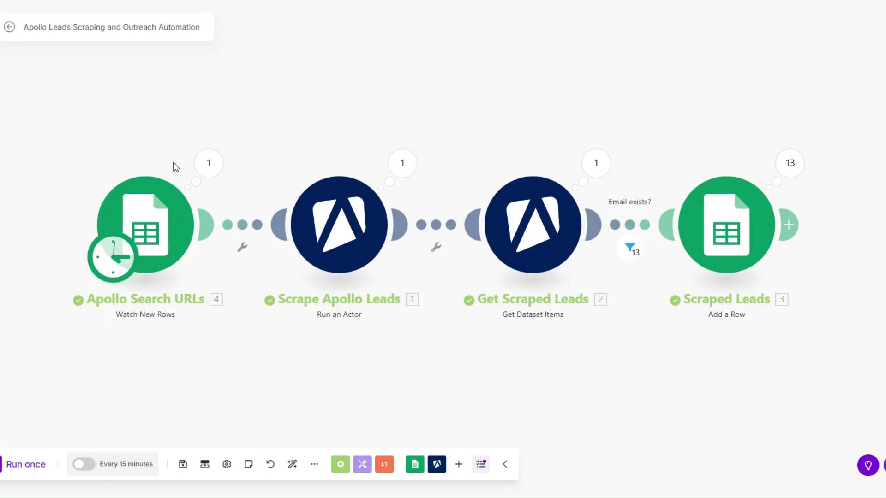
Step: Inspect the run output of Apollo Search URLs, Scrape Apollo Leads and Get Scraped Leads, including the URL and returned lead bundles
{"action": "left_click", "coordinate": [207, 162]}
{"action": "left_click_drag", "start_coordinate": [351, 163], "coordinate": [467, 175]}
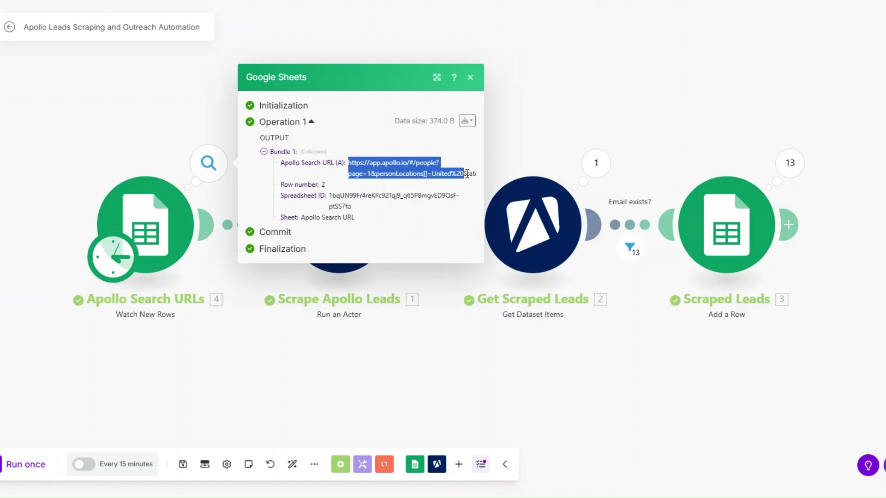
{"action": "left_click", "coordinate": [417, 351]}
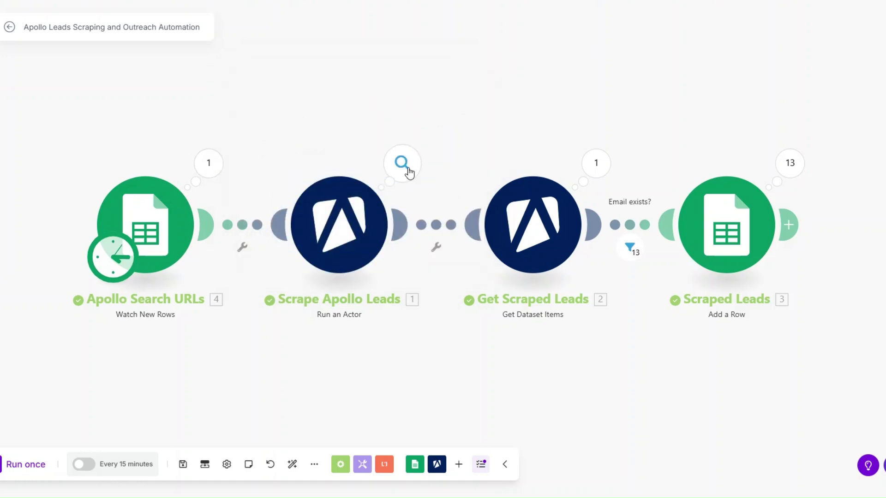
{"action": "left_click", "coordinate": [392, 167]}
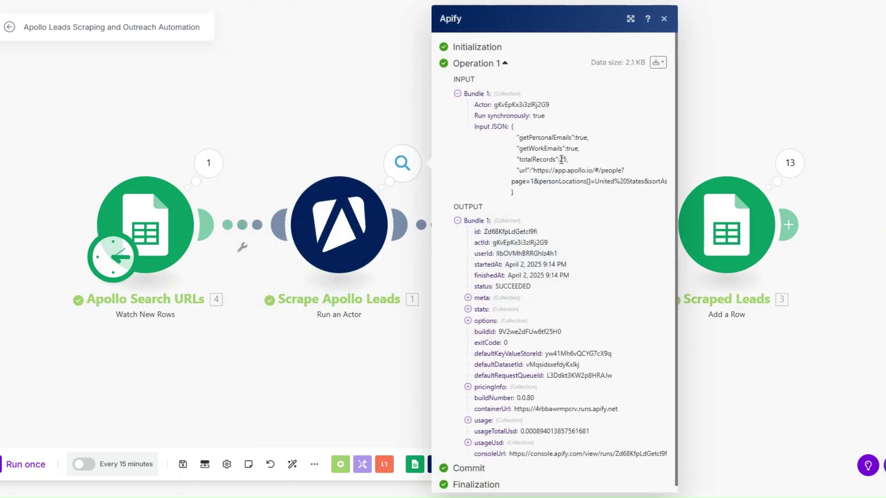
{"action": "left_click", "coordinate": [396, 341]}
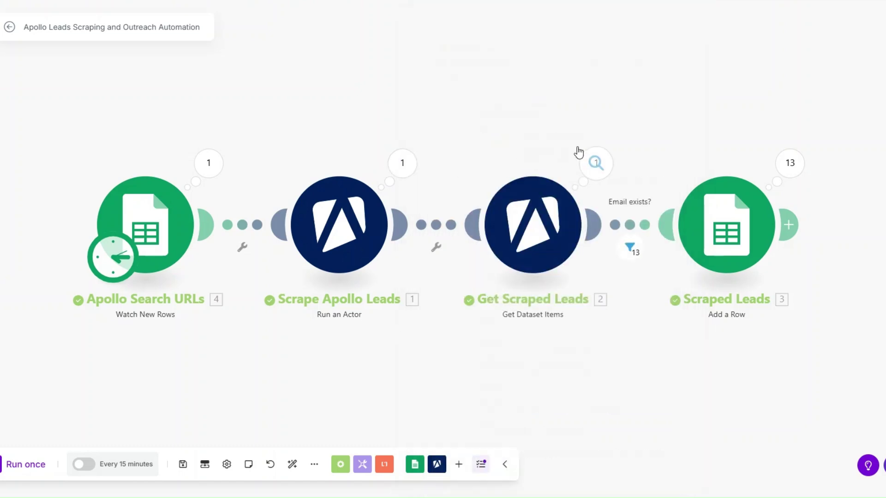
{"action": "scroll", "coordinate": [644, 251], "scroll_direction": "down", "scroll_amount": 20}
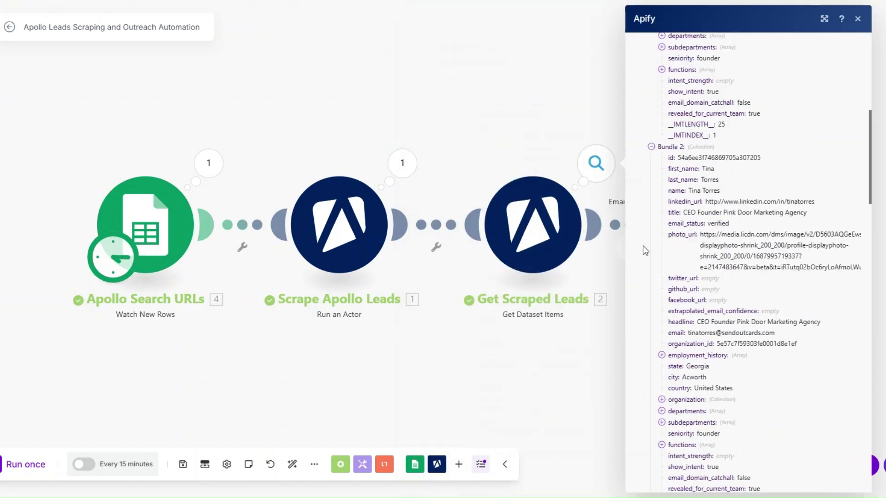
{"action": "left_click", "coordinate": [616, 287]}
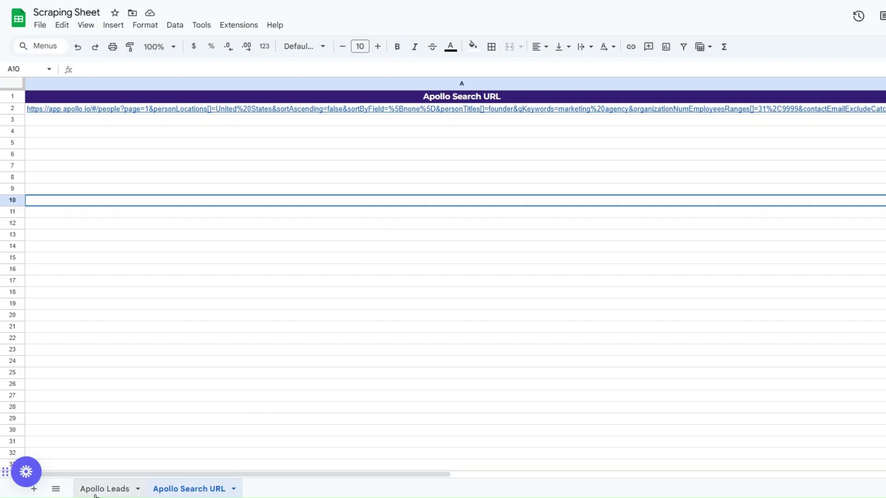
Step: Delete rows 2–14, the earlier duplicate set of leads, from the Apollo Leads sheet of Scraping Sheet
{"action": "left_click", "coordinate": [97, 490]}
{"action": "left_click", "coordinate": [191, 291]}
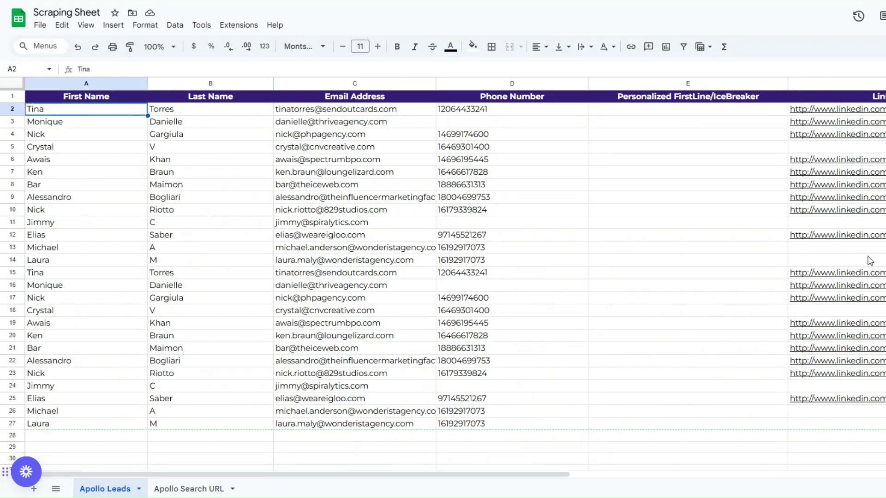
{"action": "left_click", "coordinate": [854, 261], "text": "shift"}
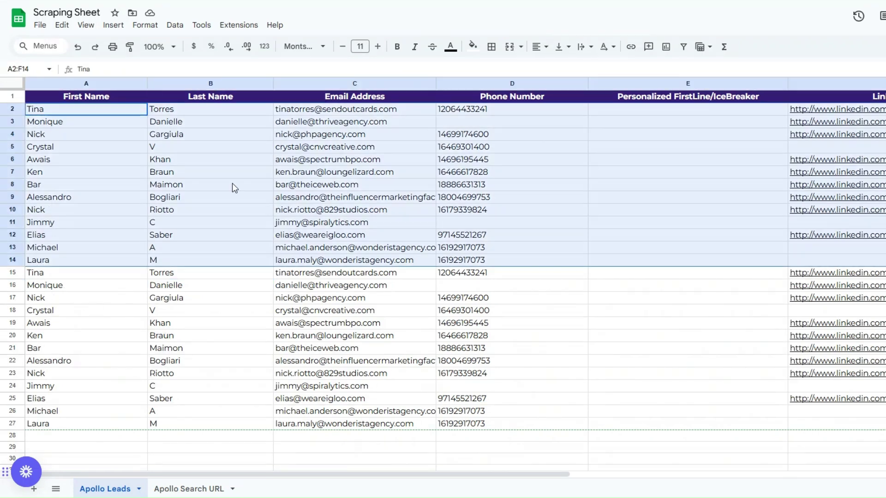
{"action": "right_click", "coordinate": [168, 185]}
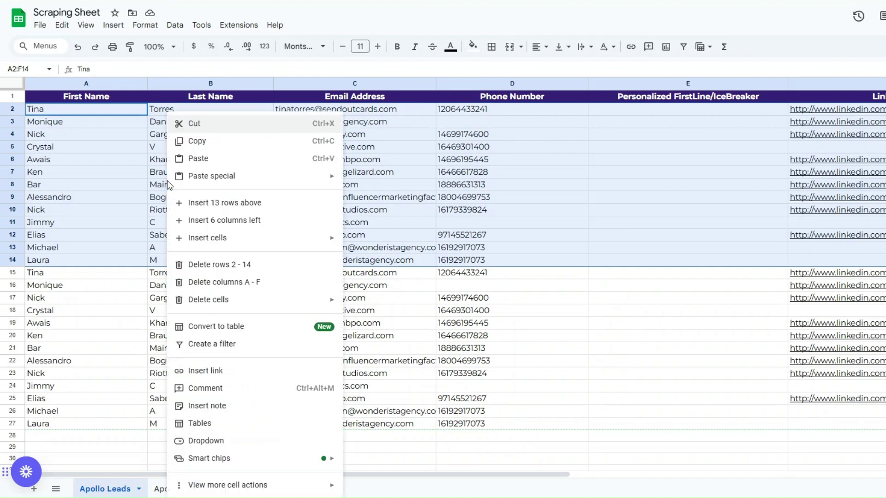
{"action": "left_click", "coordinate": [223, 266]}
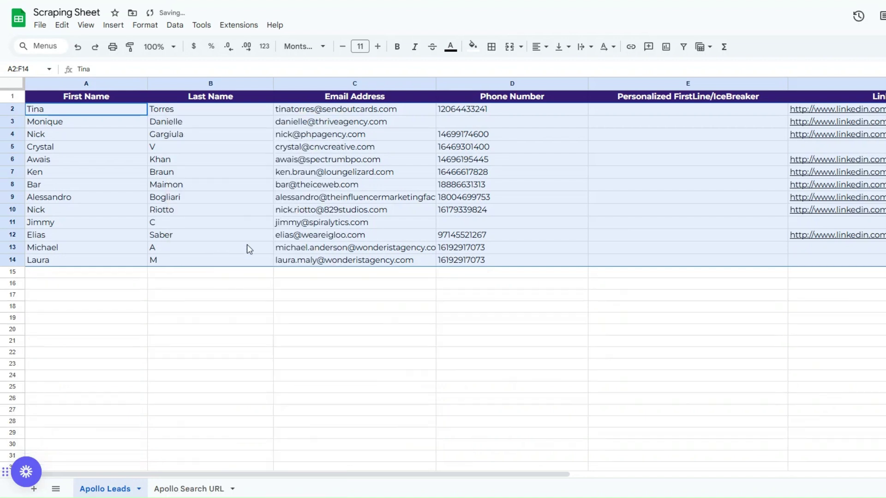
{"action": "left_click", "coordinate": [212, 173]}
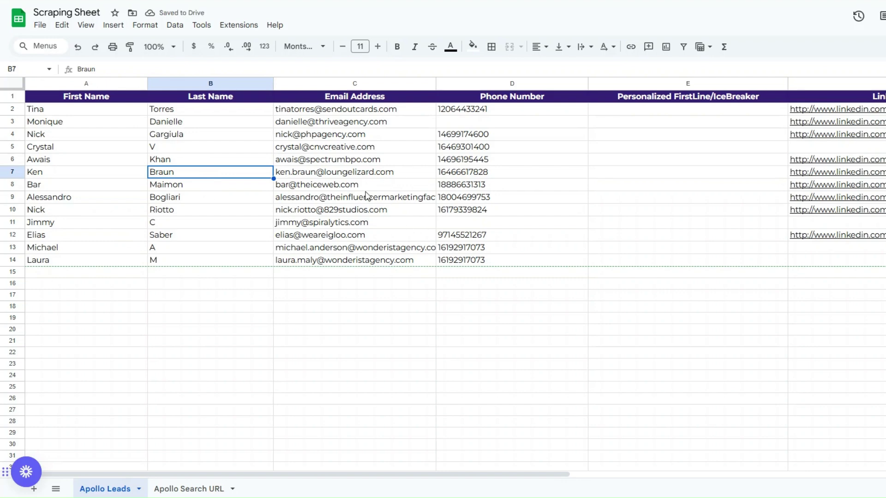
{"action": "left_click", "coordinate": [694, 160]}
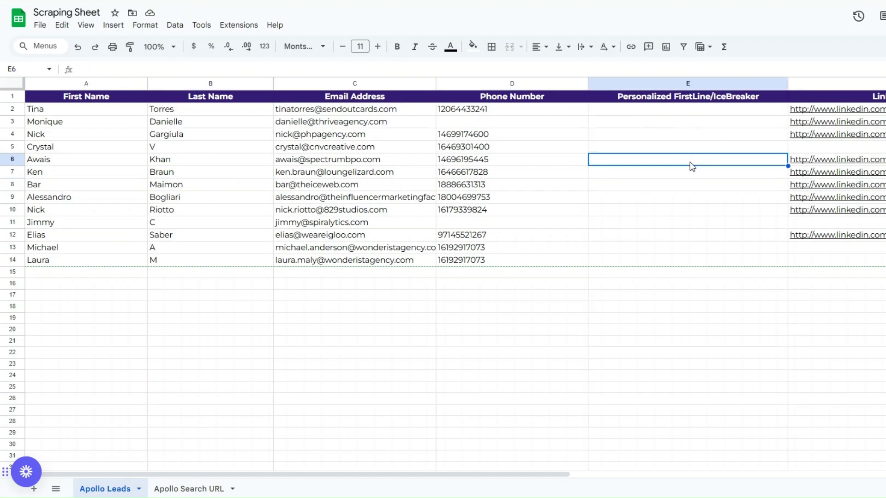
Step: Examine the organization collection in the Get Scraped Leads output, especially the first lead's website_url
{"action": "left_click", "coordinate": [342, 168]}
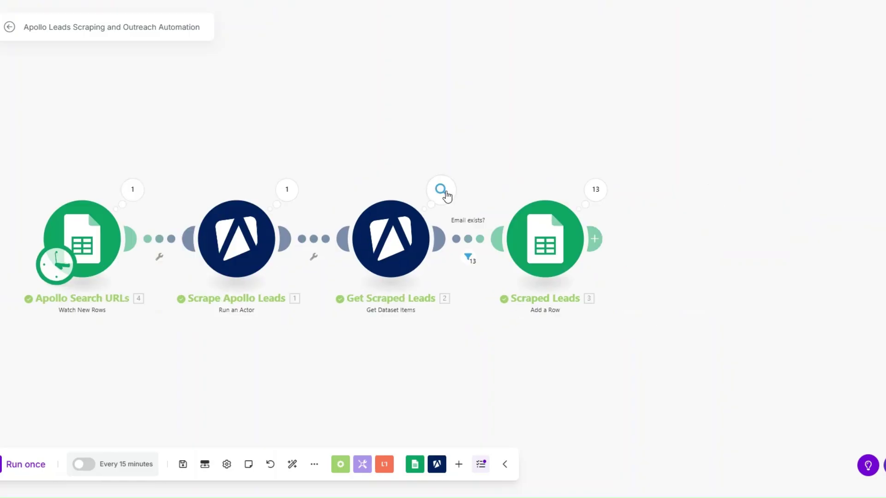
{"action": "left_click", "coordinate": [443, 191]}
{"action": "scroll", "coordinate": [632, 211], "scroll_direction": "down", "scroll_amount": 4}
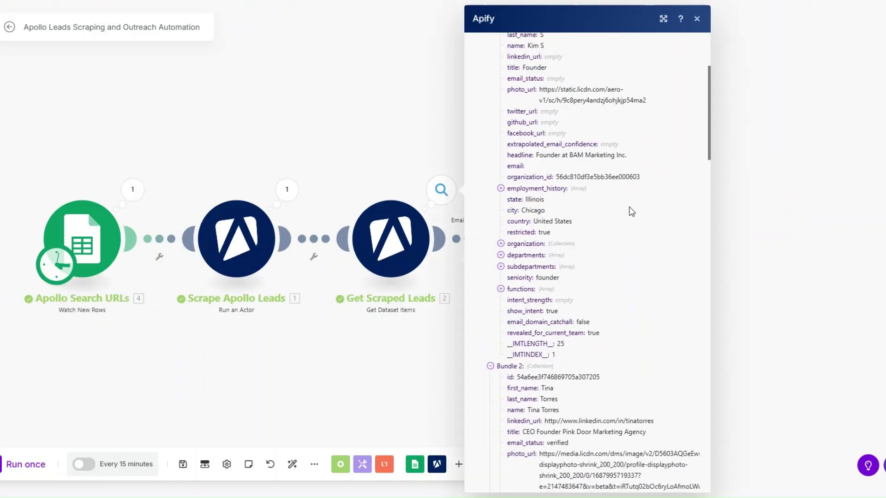
{"action": "left_click", "coordinate": [501, 243]}
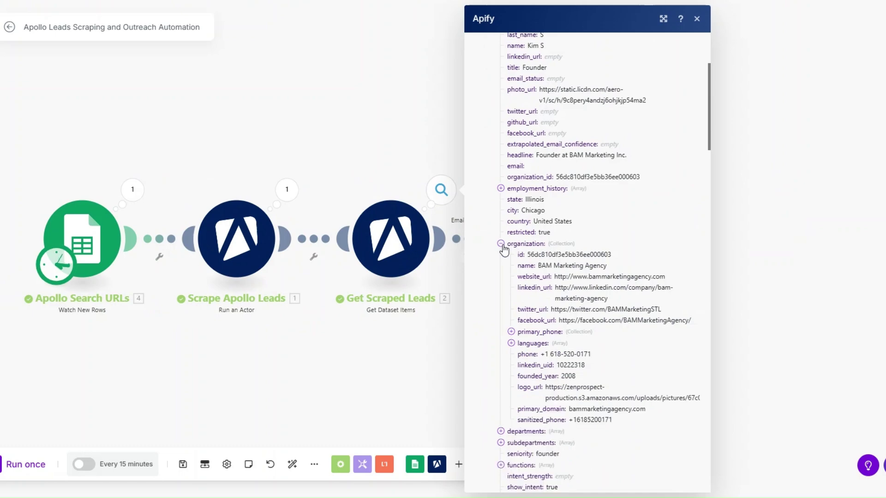
{"action": "left_click", "coordinate": [501, 244]}
{"action": "scroll", "coordinate": [573, 223], "scroll_direction": "down", "scroll_amount": 4}
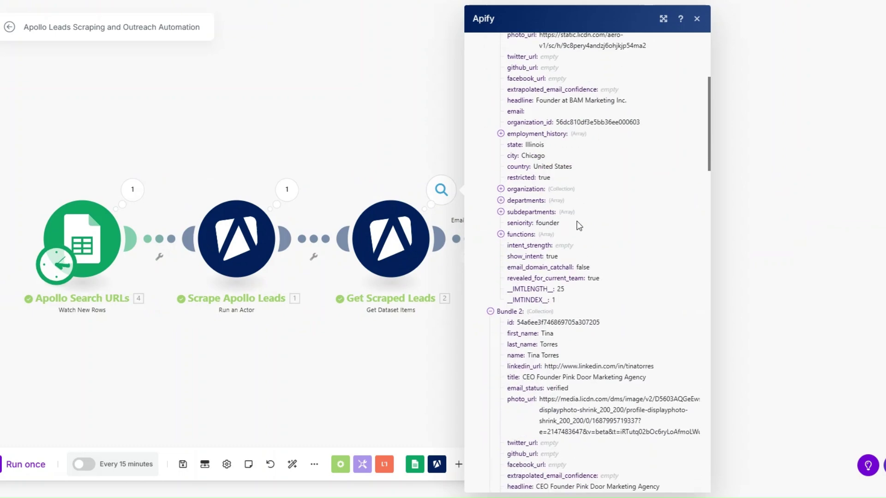
{"action": "left_click", "coordinate": [447, 133]}
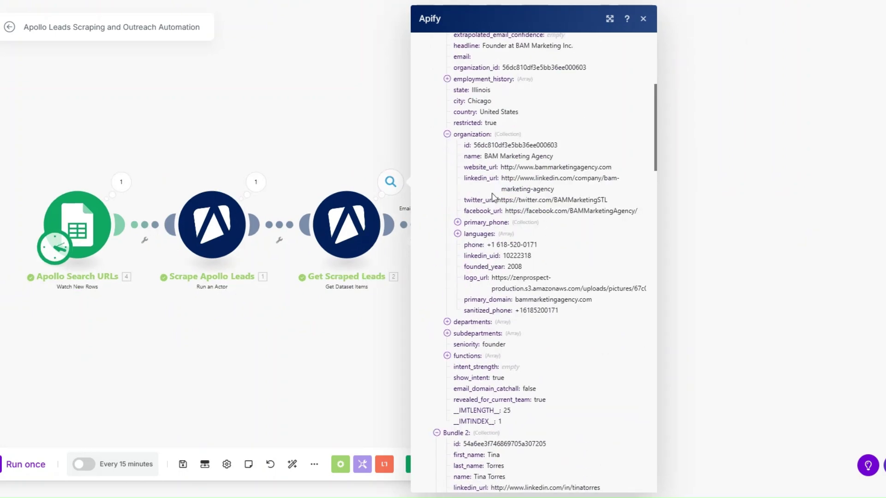
{"action": "left_click_drag", "start_coordinate": [501, 167], "coordinate": [613, 168]}
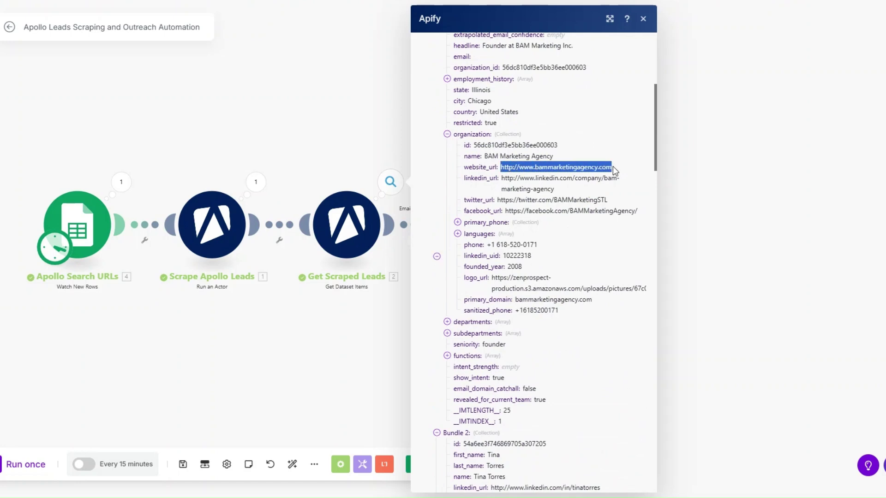
{"action": "left_click", "coordinate": [399, 316]}
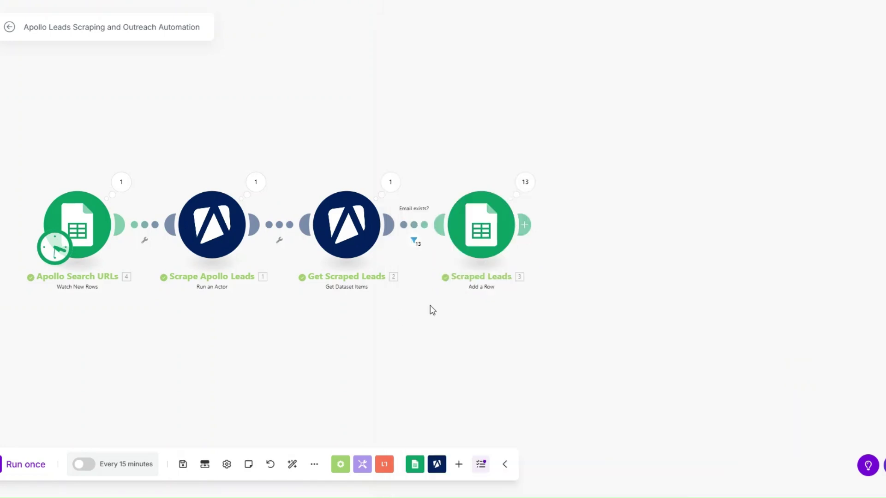
Step: Add a Google Gemini AI Create a Completion module after the Scraped Leads module
{"action": "left_click", "coordinate": [563, 227]}
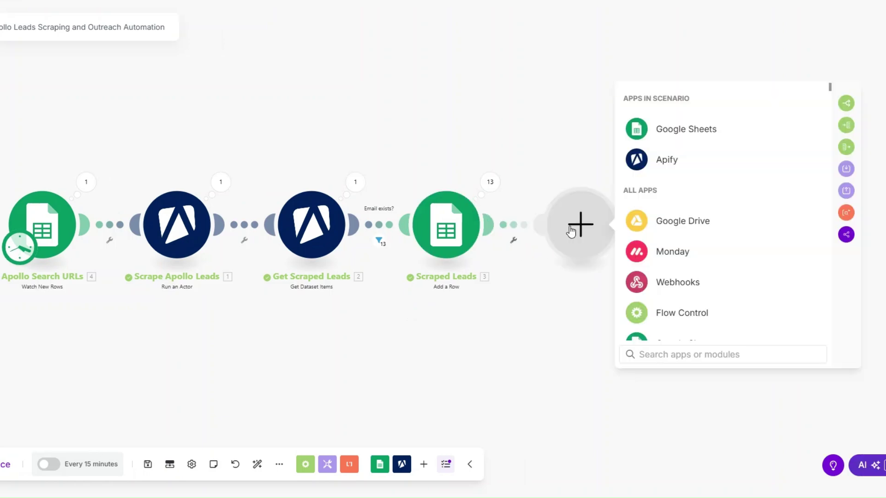
{"action": "scroll", "coordinate": [661, 250], "scroll_direction": "down", "scroll_amount": 1}
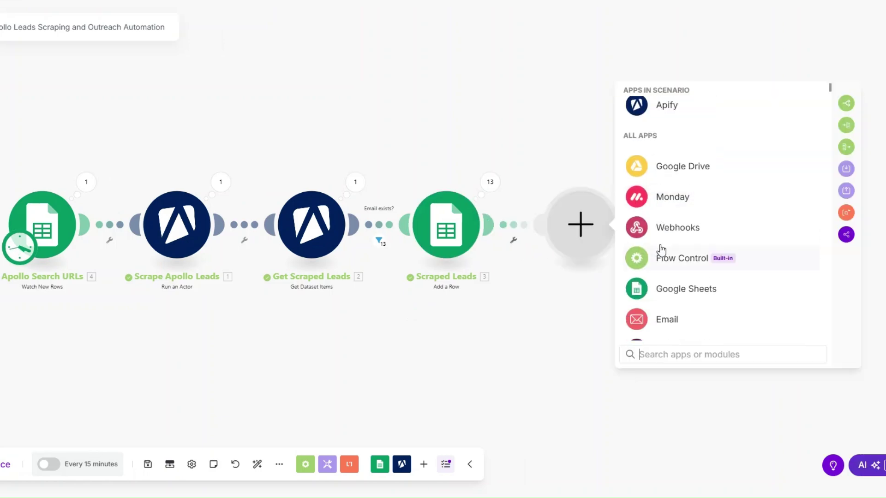
{"action": "type", "text": "go"}
{"action": "scroll", "coordinate": [672, 250], "scroll_direction": "down", "scroll_amount": 2}
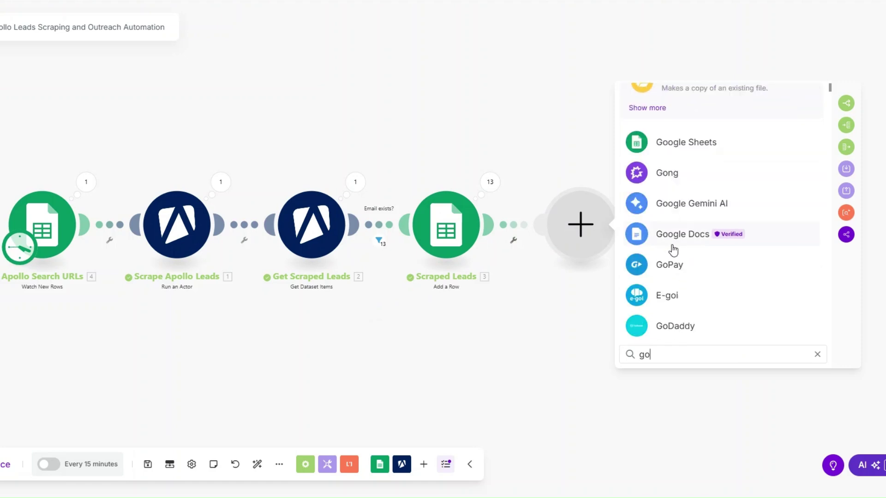
{"action": "left_click", "coordinate": [677, 206]}
{"action": "key", "text": "Escape"}
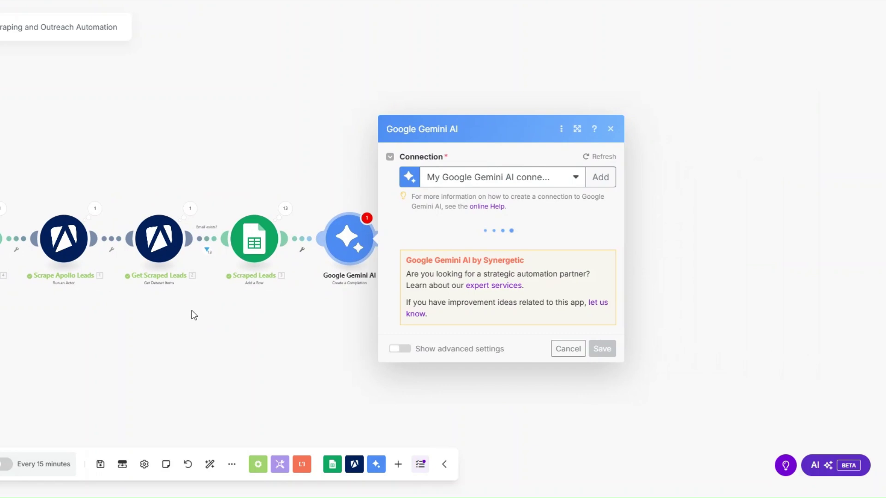
Step: Examine the new Gemini connection form, including its name, API key field and key source address, and close it without creating a connection
{"action": "left_click", "coordinate": [605, 153]}
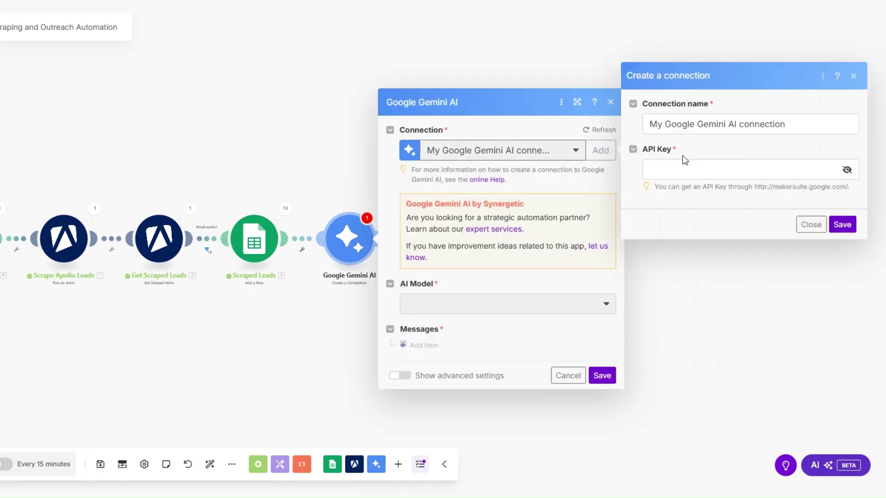
{"action": "left_click", "coordinate": [665, 131]}
{"action": "left_click", "coordinate": [675, 169]}
{"action": "left_click", "coordinate": [677, 209]}
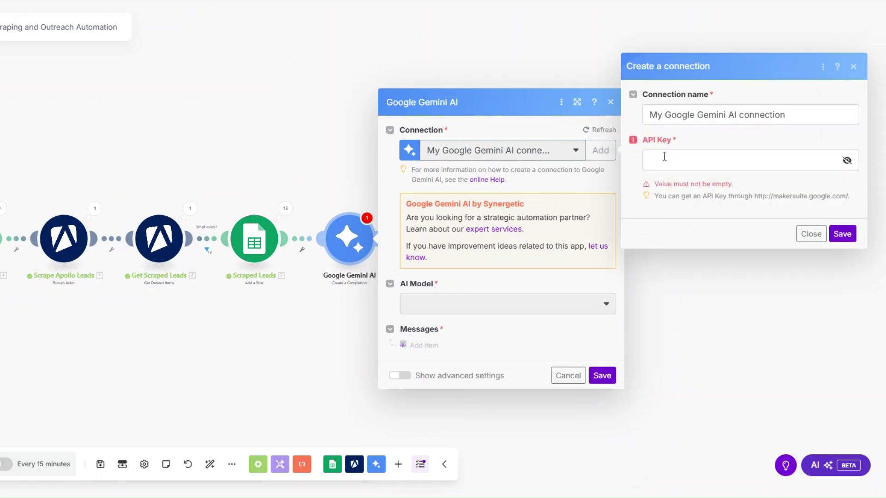
{"action": "left_click_drag", "start_coordinate": [755, 196], "coordinate": [848, 195]}
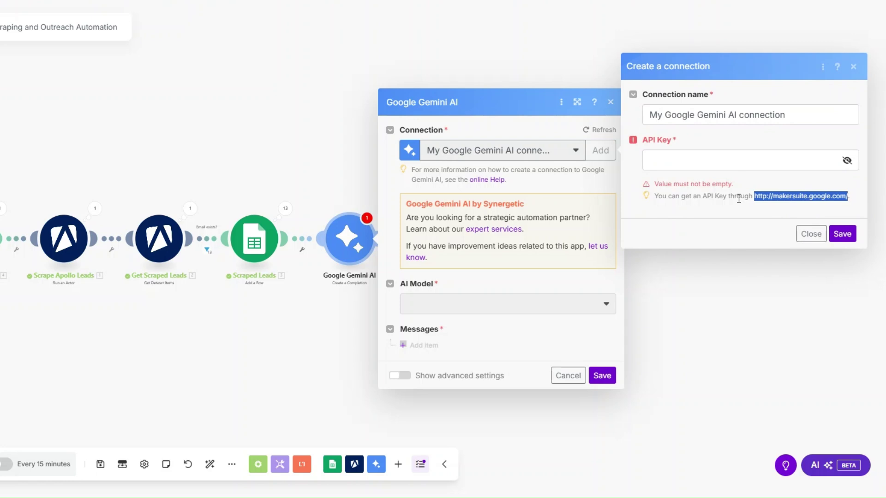
{"action": "left_click", "coordinate": [665, 156]}
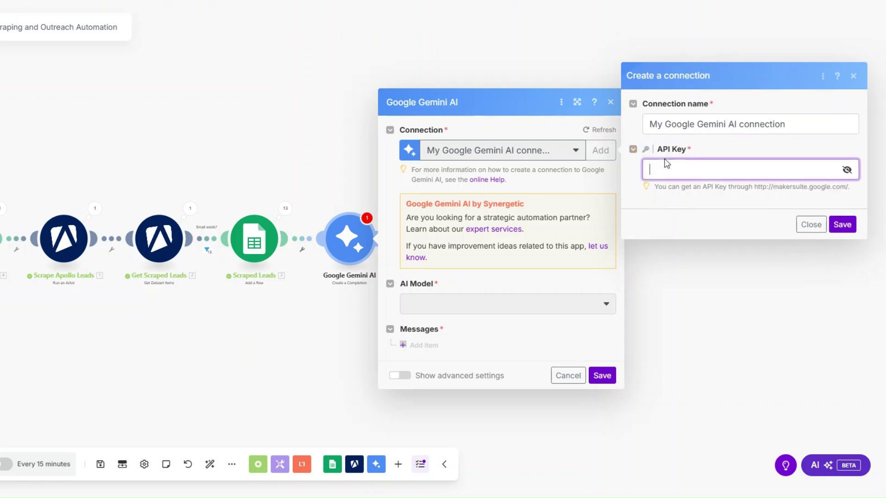
{"action": "left_click", "coordinate": [679, 204]}
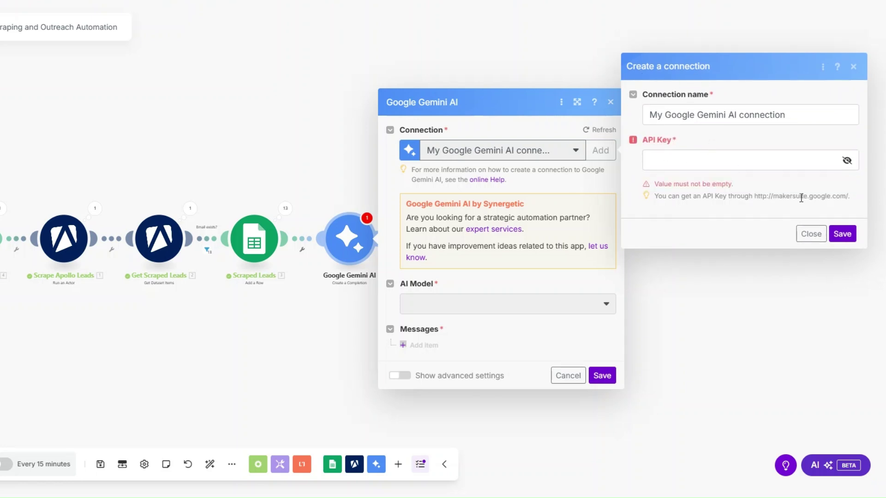
{"action": "left_click", "coordinate": [811, 234]}
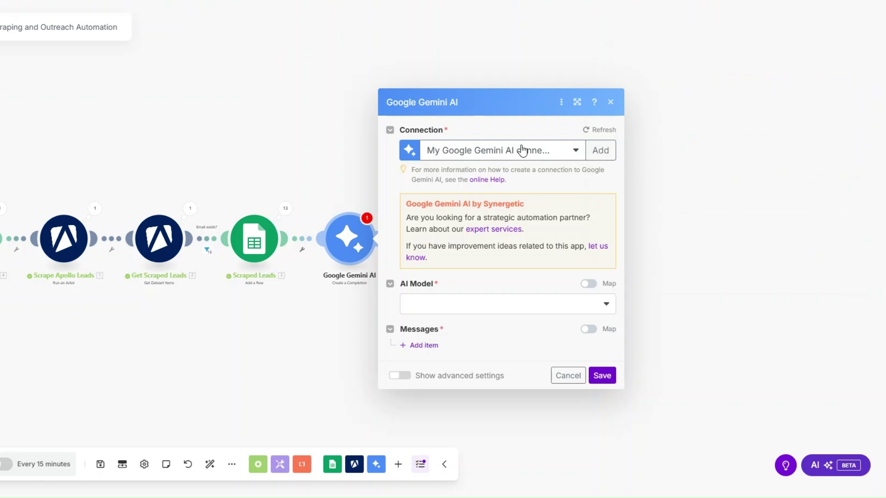
Step: Select Gemini 2.0 Flash as the AI model and add a first message with the Model role
{"action": "left_click", "coordinate": [489, 303]}
{"action": "scroll", "coordinate": [496, 376], "scroll_direction": "down", "scroll_amount": 8}
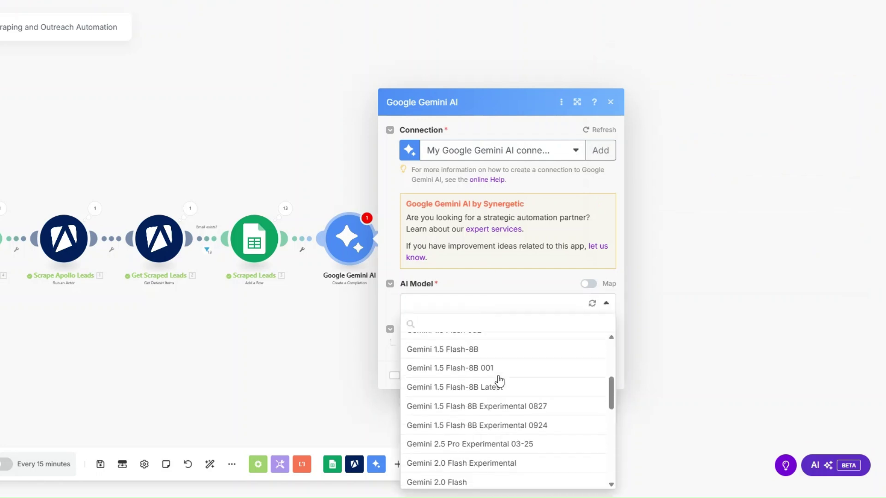
{"action": "left_click", "coordinate": [493, 375]}
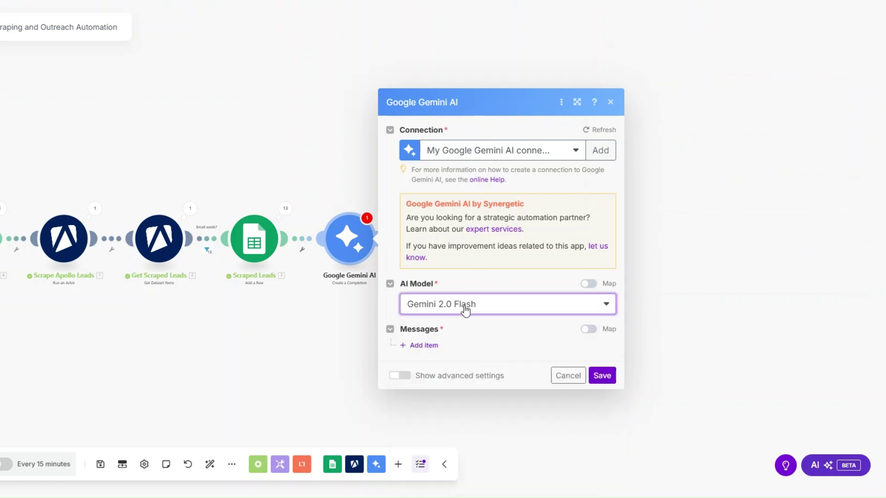
{"action": "left_click", "coordinate": [429, 346]}
{"action": "left_click", "coordinate": [473, 338]}
{"action": "left_click", "coordinate": [471, 383]}
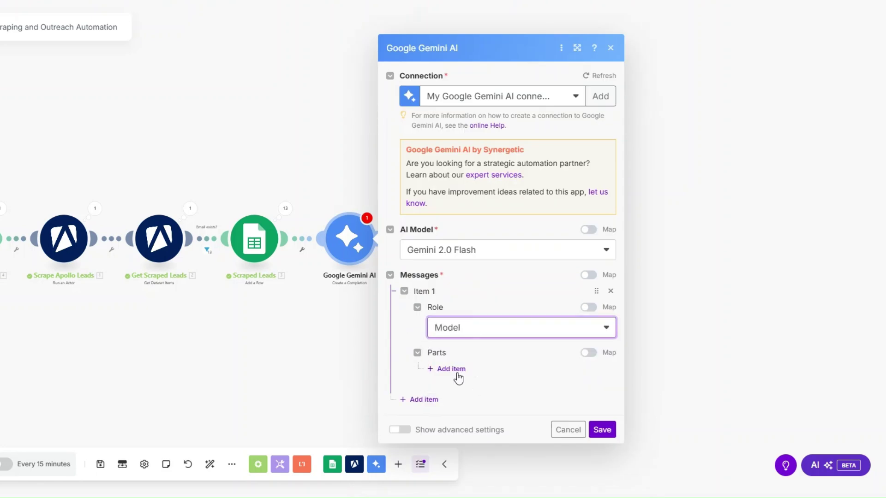
Step: Give the Model message a Text part reading "You are a helpful, intelligent writing assistant."
{"action": "left_click", "coordinate": [457, 375]}
{"action": "left_click", "coordinate": [491, 370]}
{"action": "left_click", "coordinate": [492, 393]}
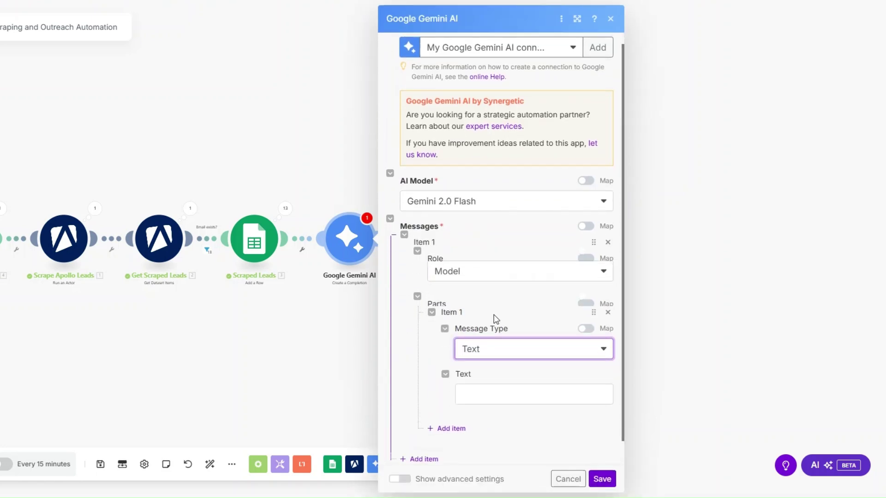
{"action": "left_click", "coordinate": [499, 387]}
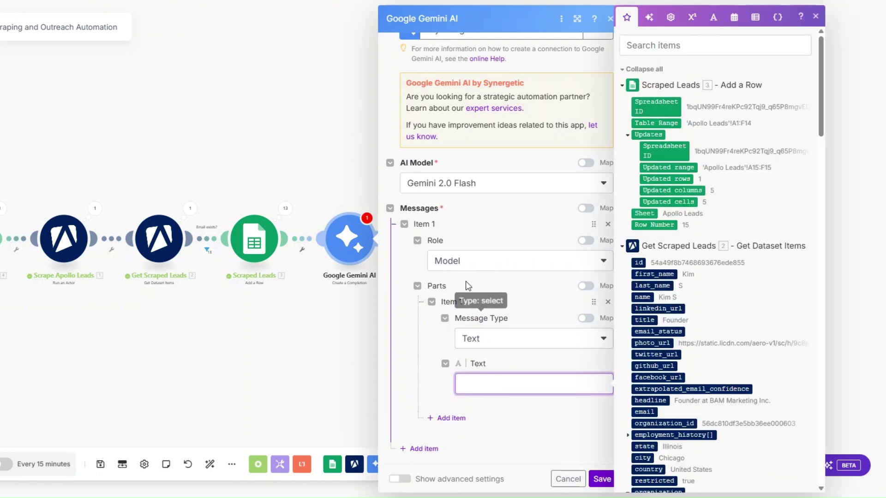
{"action": "type", "text": "You are a helpful, intelligent writing assistant."}
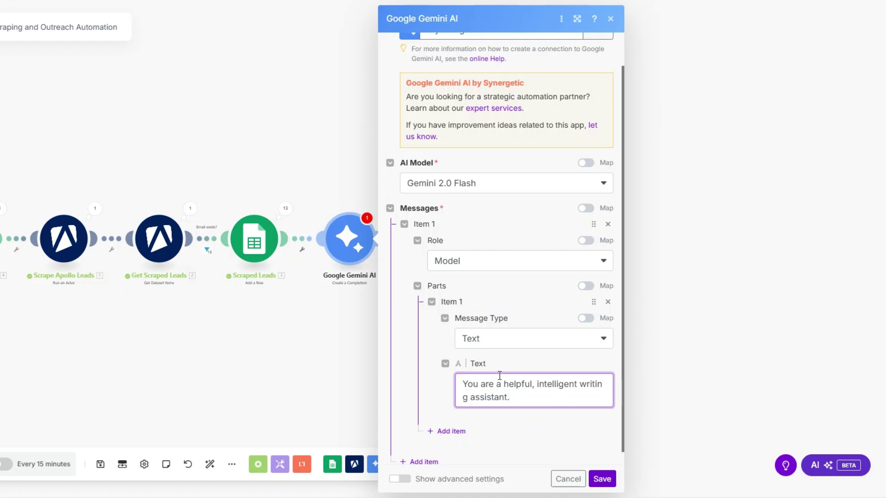
Step: Add a second message to the Gemini module and set its role to User
{"action": "scroll", "coordinate": [500, 376], "scroll_direction": "down", "scroll_amount": 1}
{"action": "left_click", "coordinate": [420, 450]}
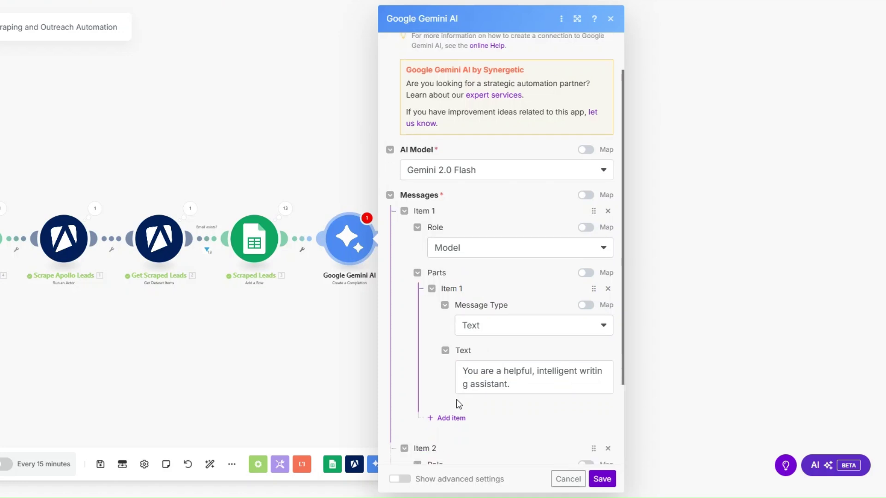
{"action": "left_click", "coordinate": [463, 377]}
{"action": "left_click", "coordinate": [459, 391]}
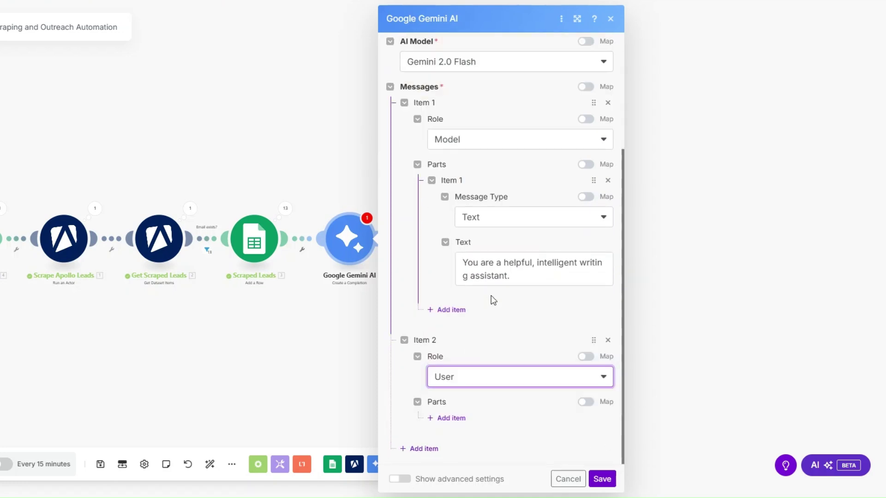
Step: Give the User message a Text part prompting for a very short, punchy cold-email icebreaker from a website link, outputting only the personalized first line
{"action": "left_click", "coordinate": [450, 418]}
{"action": "left_click", "coordinate": [508, 384]}
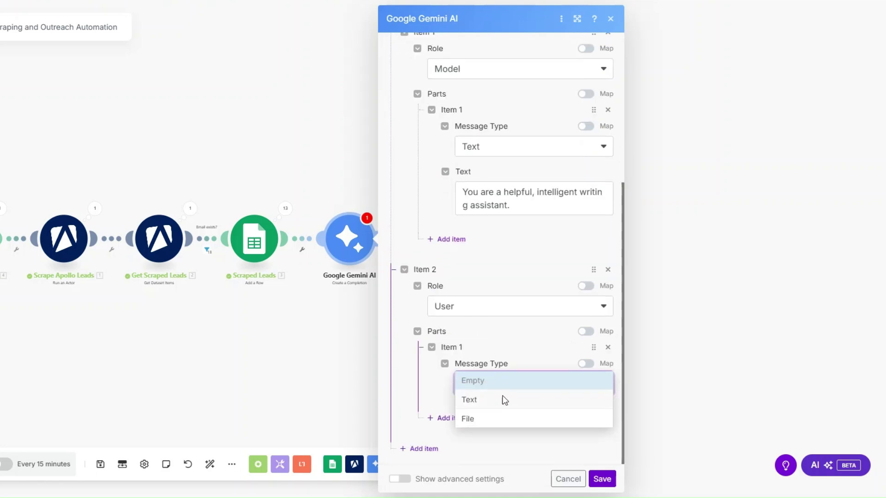
{"action": "left_click", "coordinate": [505, 399]}
{"action": "left_click", "coordinate": [497, 384]}
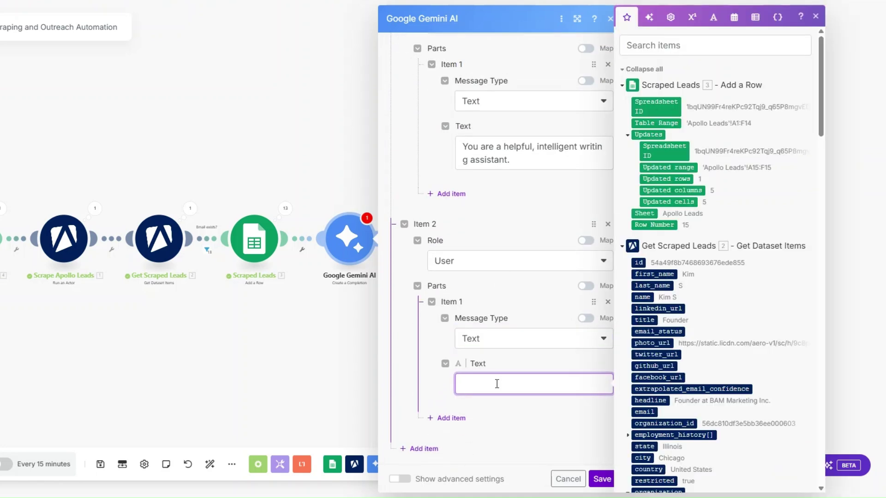
{"action": "type", "text": "Your task is to take a website link of a user, and then generate a very short, very punchy icebreaker that I can use as a personalized fristline for a cold email campaign.  Here's the website URL:  Output only the personalized first line, no explatation or summaries."}
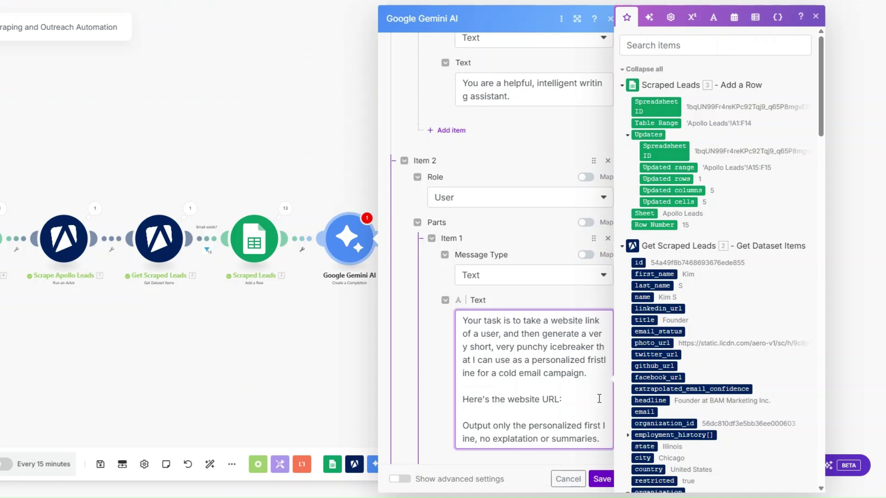
Step: Map the organization's website_url from Get Scraped Leads after "Here's the website URL:" in the prompt and save the Gemini module
{"action": "scroll", "coordinate": [674, 418], "scroll_direction": "down", "scroll_amount": 3}
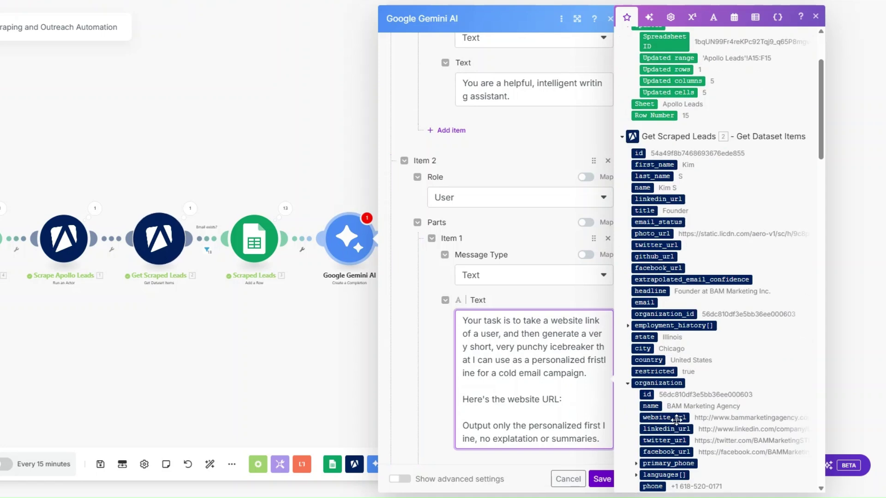
{"action": "scroll", "coordinate": [693, 387], "scroll_direction": "down", "scroll_amount": 3}
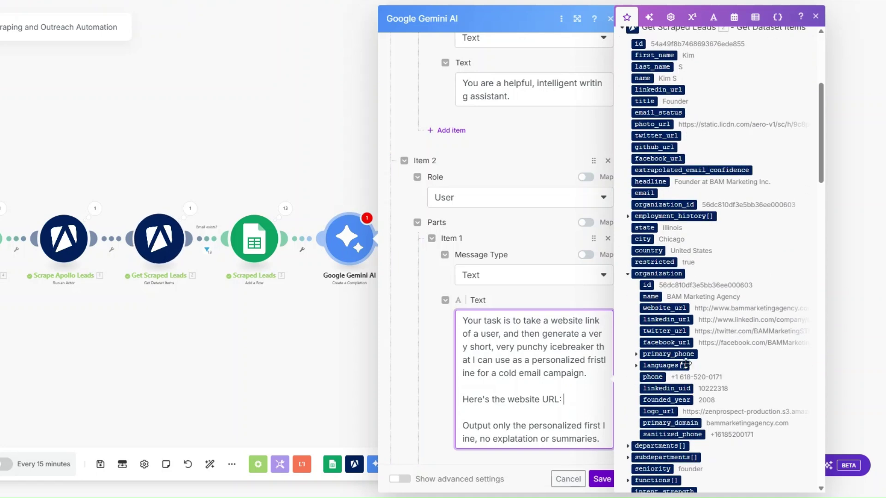
{"action": "left_click", "coordinate": [674, 307]}
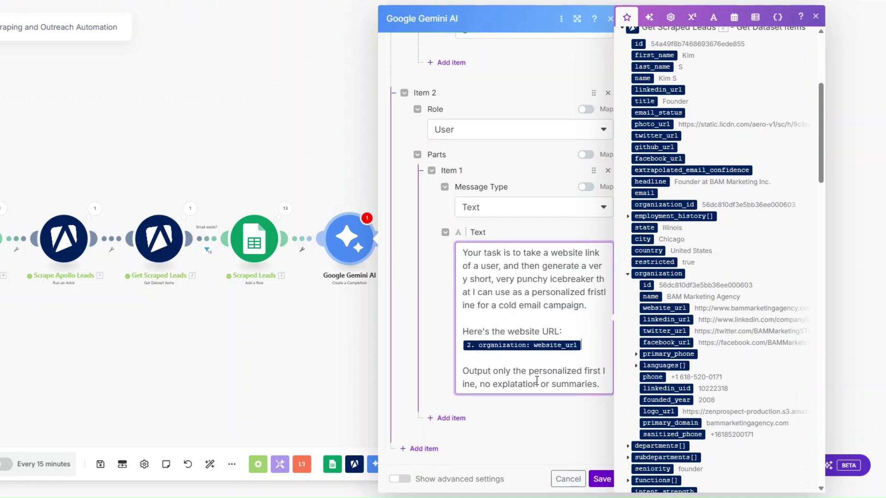
{"action": "left_click", "coordinate": [602, 479]}
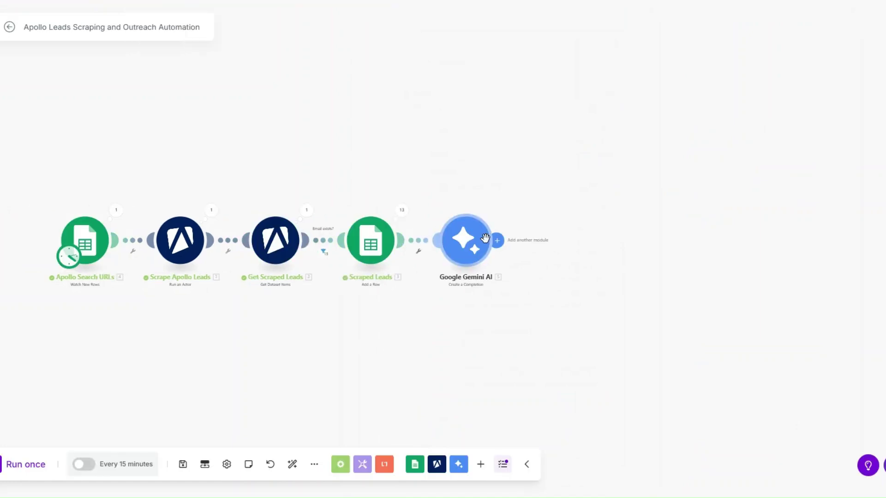
Step: Set Apollo Search URLs to start from a manually chosen row and run the whole scenario once
{"action": "right_click", "coordinate": [109, 241]}
{"action": "left_click", "coordinate": [153, 283]}
{"action": "left_click", "coordinate": [180, 277]}
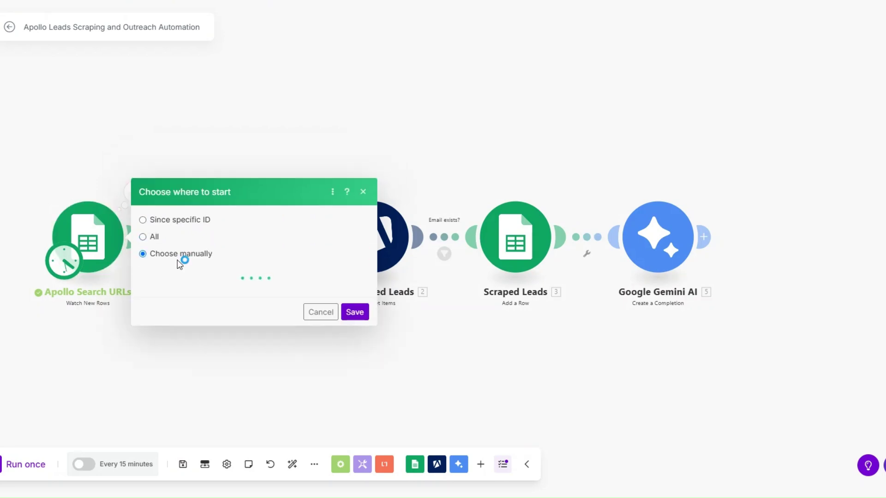
{"action": "left_click", "coordinate": [355, 306]}
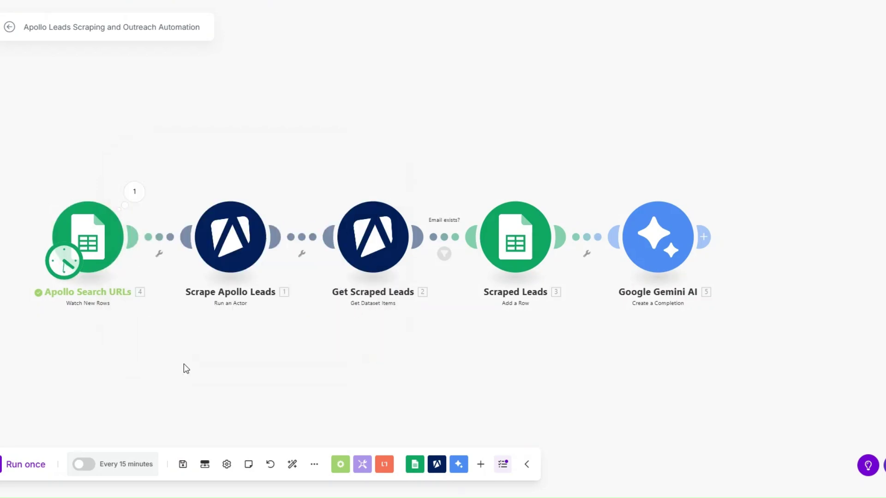
{"action": "left_click", "coordinate": [24, 466]}
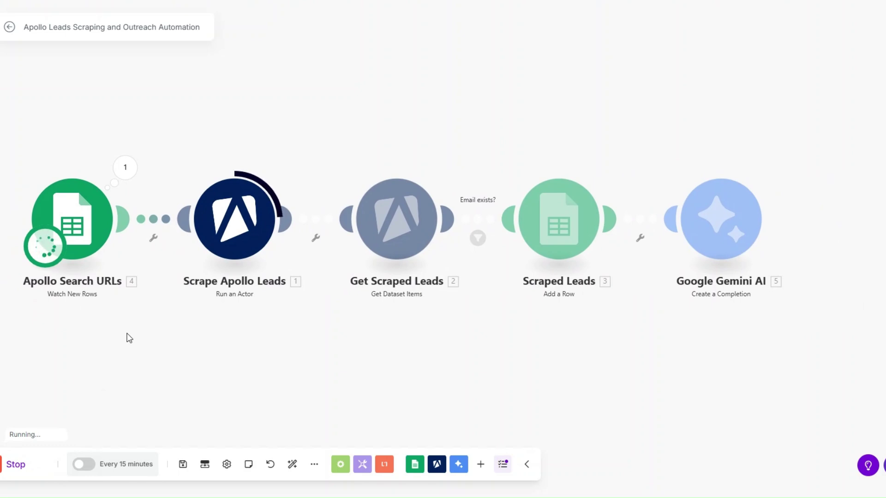
{"action": "left_click_drag", "start_coordinate": [130, 339], "coordinate": [168, 344]}
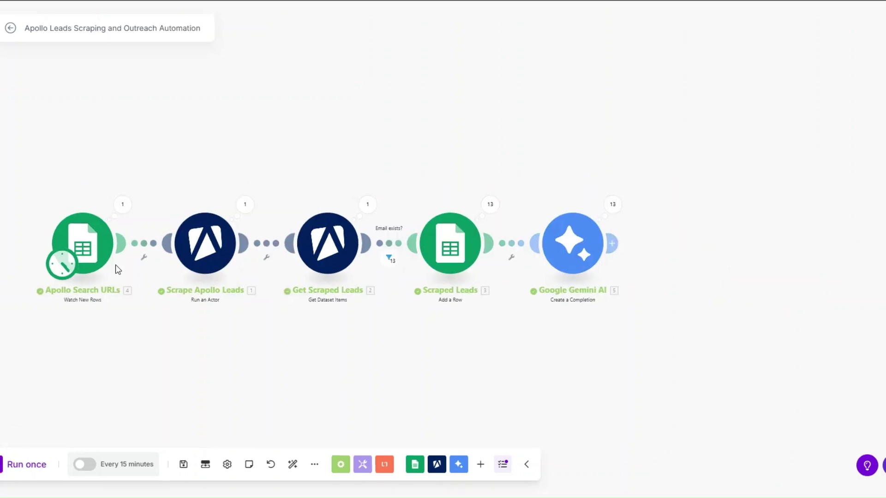
Step: Inspect the run outputs of Apollo Search URLs, Scrape Apollo Leads and Get Scraped Leads, including the individual lead bundles
{"action": "left_click", "coordinate": [118, 205]}
{"action": "left_click_drag", "start_coordinate": [249, 205], "coordinate": [351, 217]}
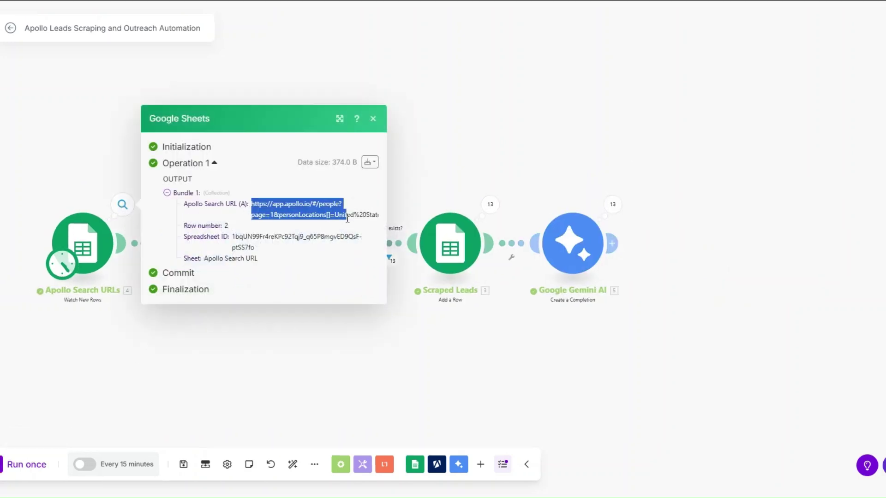
{"action": "left_click", "coordinate": [350, 323]}
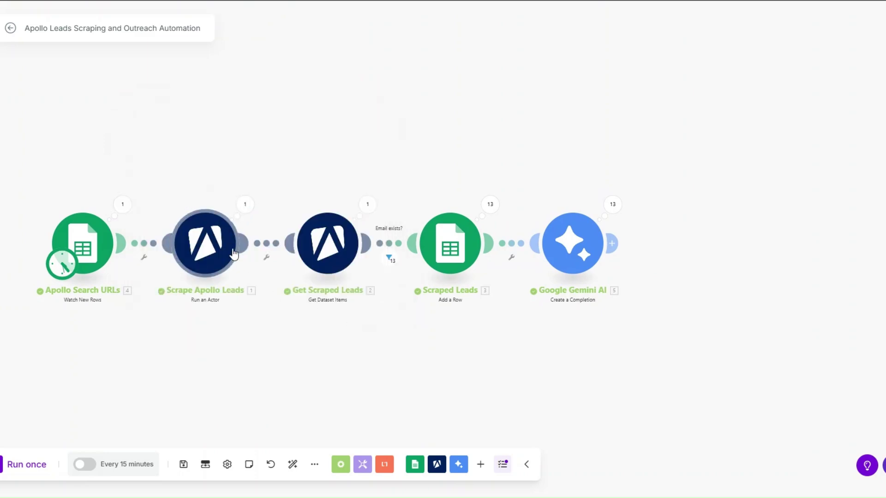
{"action": "left_click", "coordinate": [245, 203]}
{"action": "left_click", "coordinate": [367, 203]}
{"action": "scroll", "coordinate": [439, 187], "scroll_direction": "down", "scroll_amount": 20}
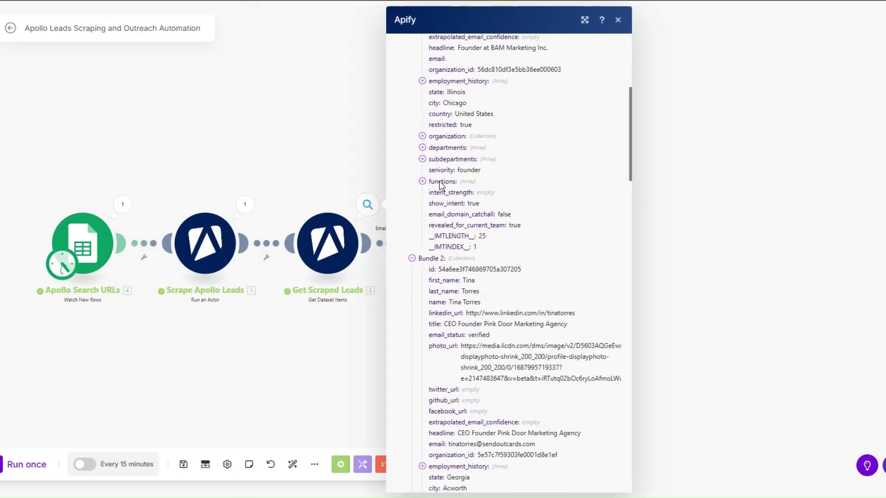
{"action": "scroll", "coordinate": [439, 187], "scroll_direction": "down", "scroll_amount": 8}
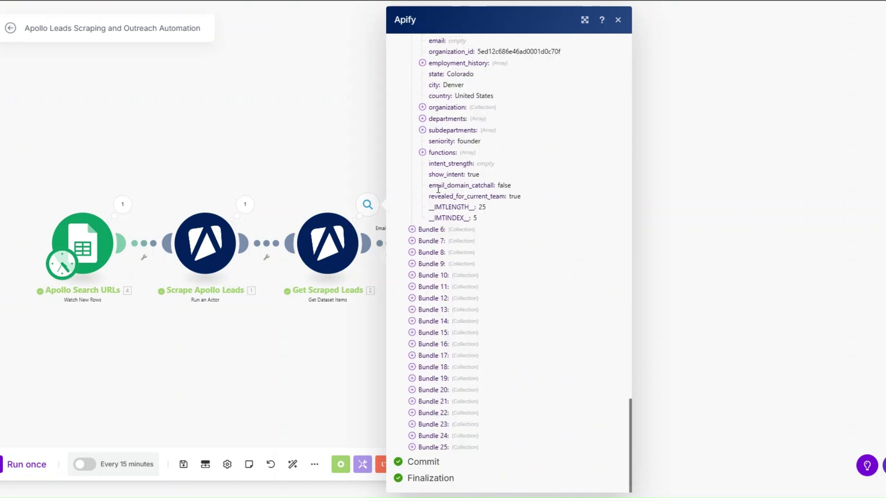
{"action": "key", "text": "Escape"}
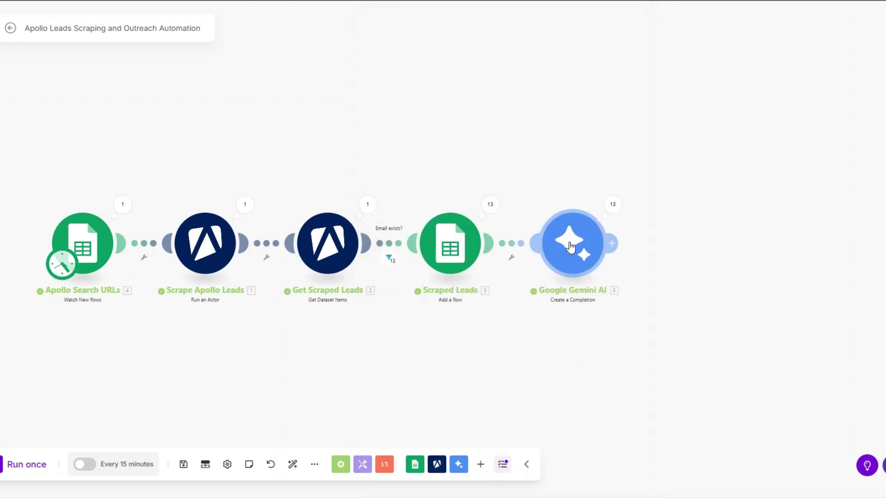
Step: Review the icebreaker results that the Gemini module generated in operations 11, 12 and 13
{"action": "left_click", "coordinate": [612, 205]}
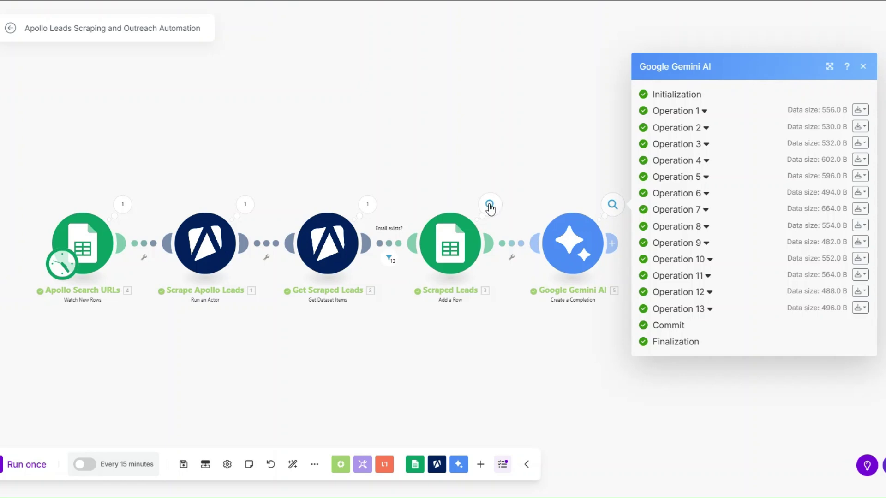
{"action": "left_click", "coordinate": [687, 280]}
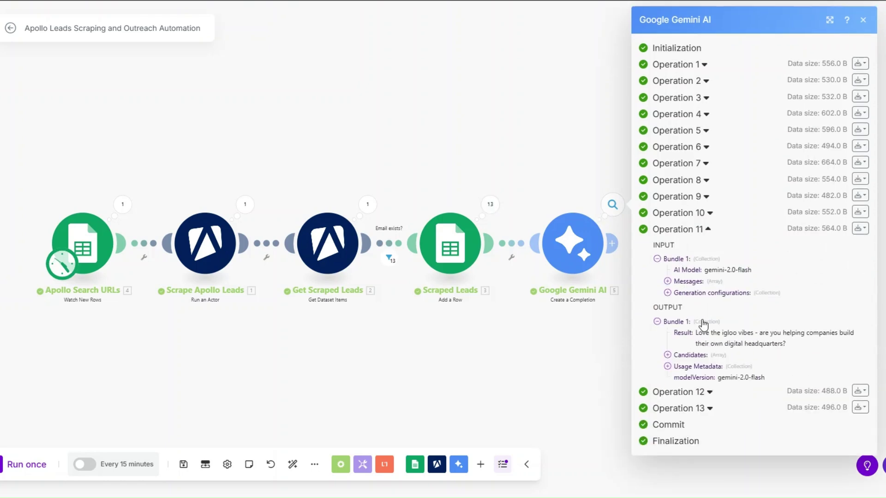
{"action": "left_click_drag", "start_coordinate": [699, 333], "coordinate": [796, 347]}
{"action": "left_click", "coordinate": [796, 349]}
{"action": "left_click", "coordinate": [675, 230]}
{"action": "left_click", "coordinate": [684, 296]}
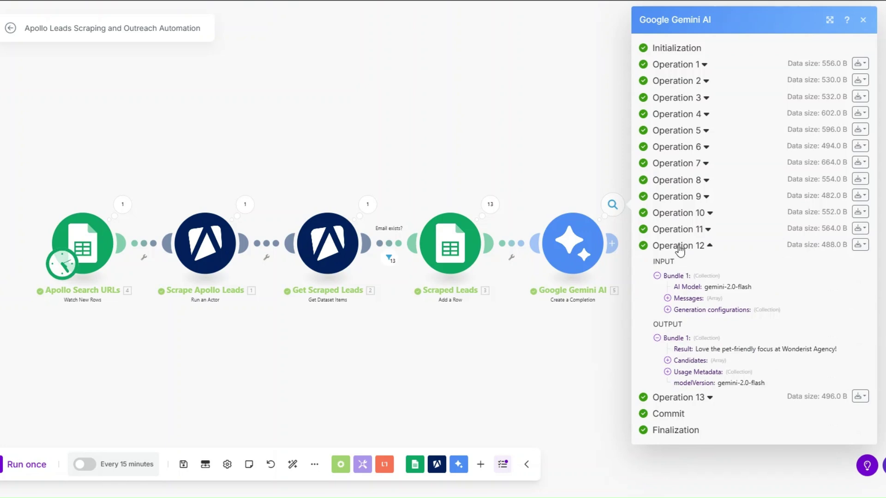
{"action": "left_click", "coordinate": [681, 247]}
{"action": "left_click", "coordinate": [677, 309]}
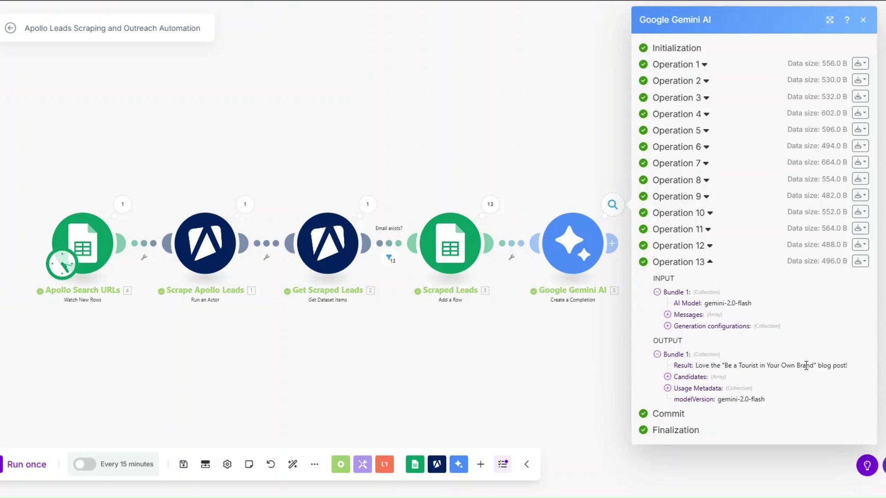
{"action": "left_click", "coordinate": [691, 263]}
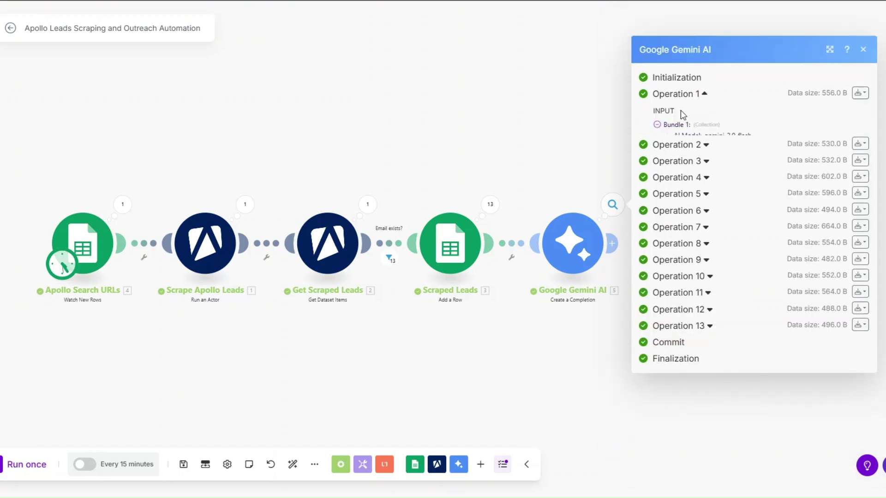
Step: Review the Gemini module's generated icebreaker results for operations 1 through 4
{"action": "left_click", "coordinate": [680, 112]}
{"action": "left_click", "coordinate": [694, 227]}
{"action": "scroll", "coordinate": [694, 229], "scroll_direction": "down", "scroll_amount": 3}
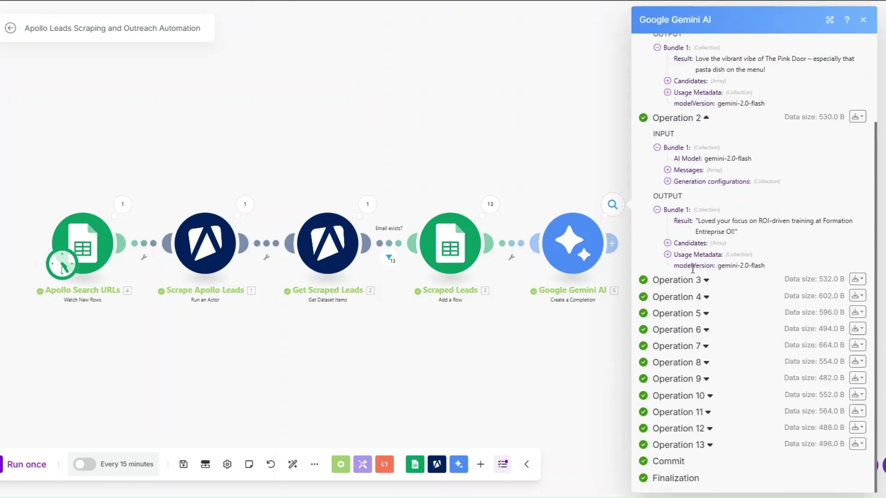
{"action": "left_click", "coordinate": [685, 282]}
{"action": "scroll", "coordinate": [696, 302], "scroll_direction": "down", "scroll_amount": 3}
{"action": "left_click", "coordinate": [695, 300]}
{"action": "scroll", "coordinate": [695, 319], "scroll_direction": "down", "scroll_amount": 3}
{"action": "left_click", "coordinate": [592, 348]}
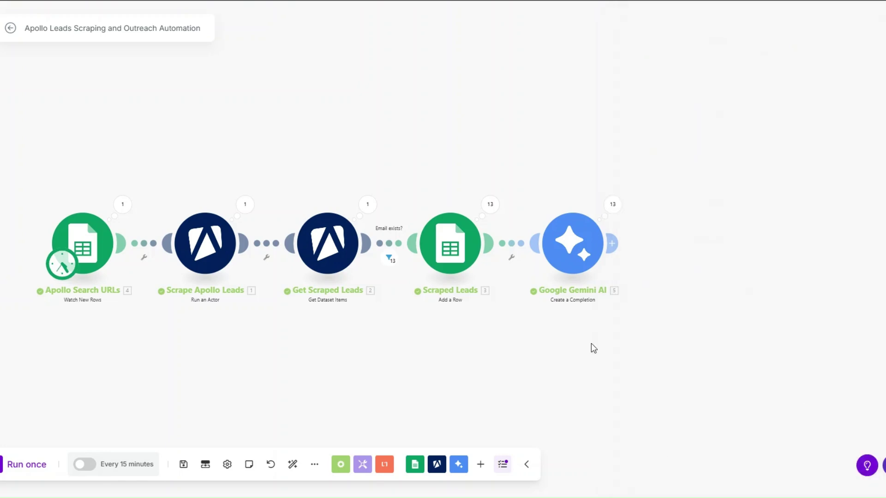
Step: Rename the Google Gemini AI module to "Personalized First Lines/ Ice Breaker"
{"action": "right_click", "coordinate": [583, 259]}
{"action": "left_click", "coordinate": [616, 320]}
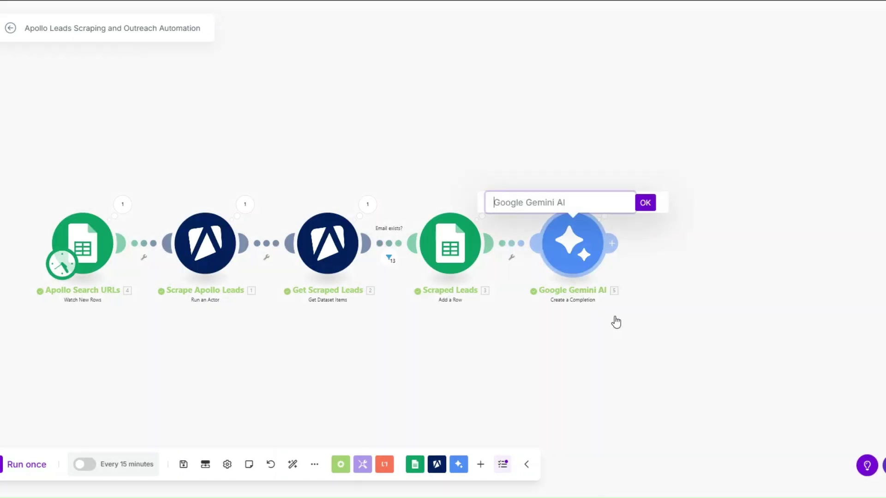
{"action": "type", "text": "Personalized First Lines/ IceBreaker"}
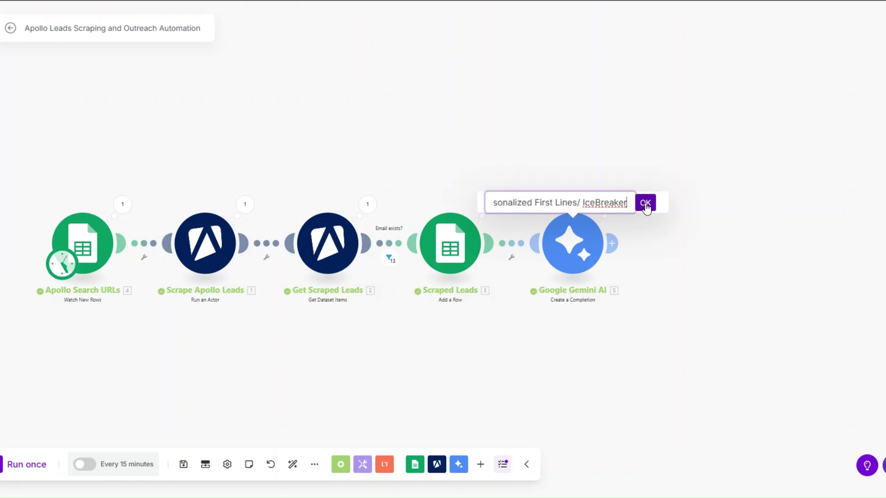
{"action": "left_click", "coordinate": [645, 203]}
{"action": "right_click", "coordinate": [586, 258]}
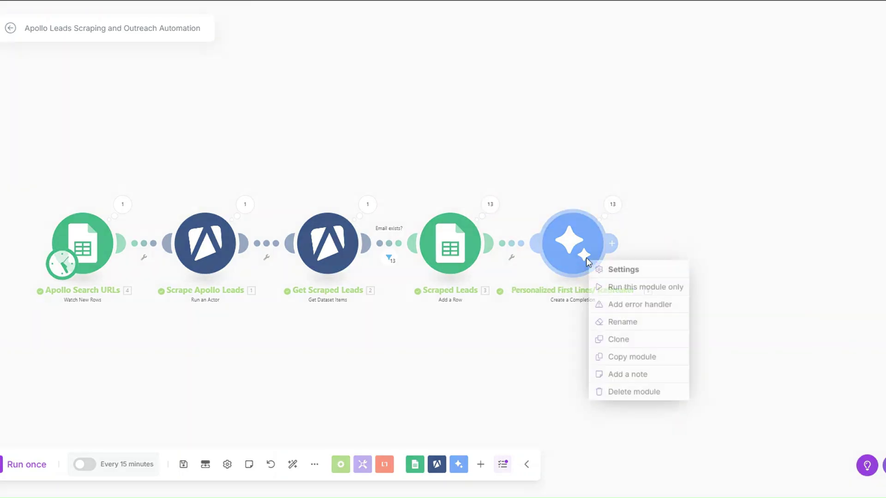
{"action": "left_click", "coordinate": [616, 320]}
{"action": "left_click", "coordinate": [645, 203]}
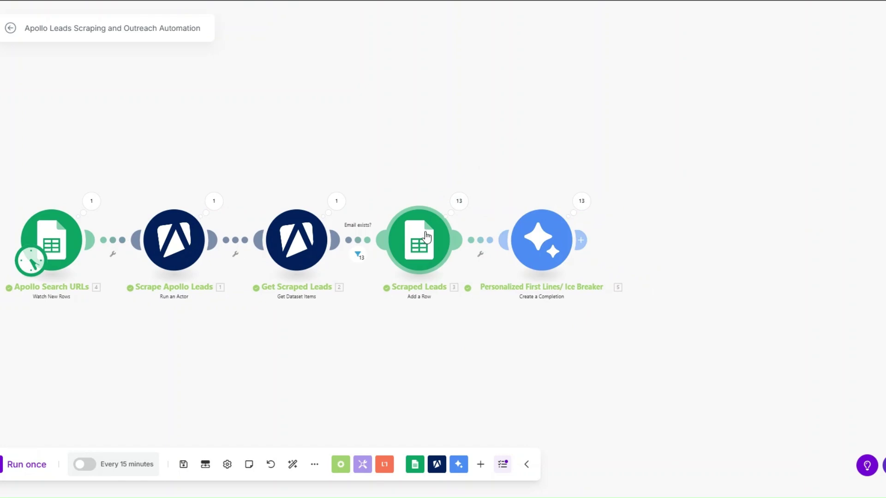
Step: Add a Google Sheets Update a Row module after the Gemini module, targeting the Apollo Leads sheet of Scraping Sheet
{"action": "left_click", "coordinate": [580, 240]}
{"action": "left_click", "coordinate": [674, 143]}
{"action": "left_click", "coordinate": [681, 237]}
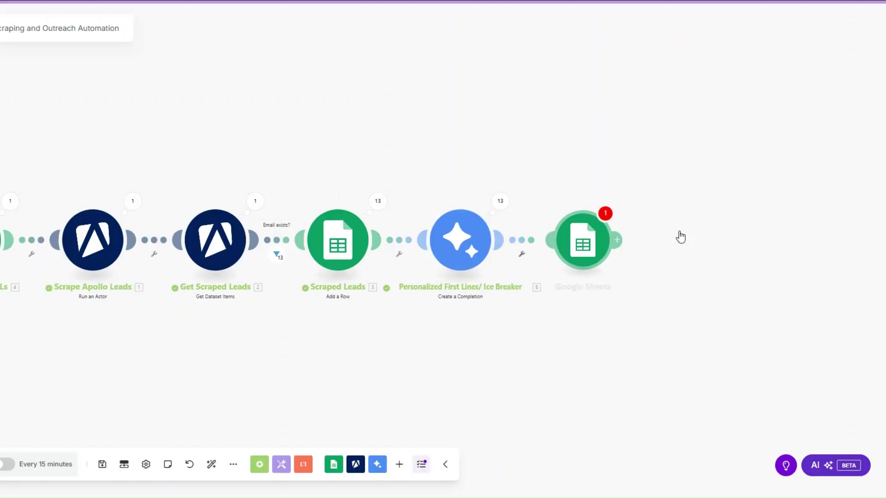
{"action": "left_click", "coordinate": [682, 326]}
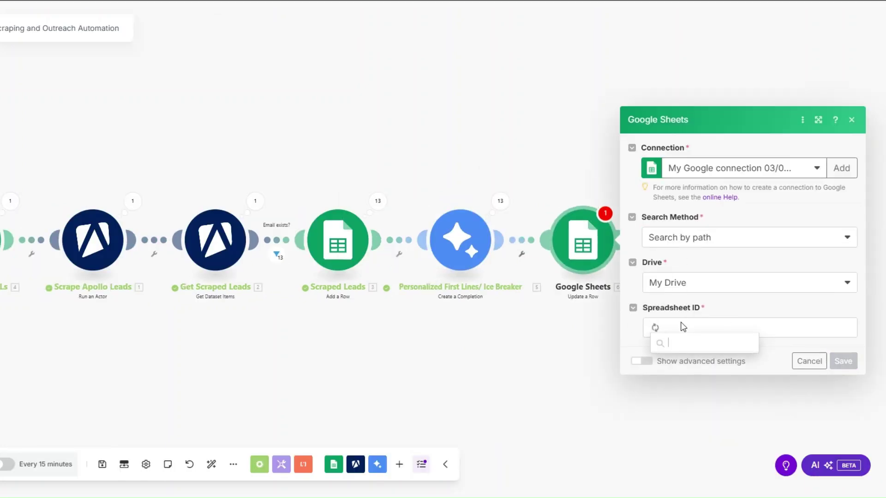
{"action": "left_click", "coordinate": [678, 344]}
{"action": "type", "text": "scrap"}
{"action": "left_click", "coordinate": [694, 403]}
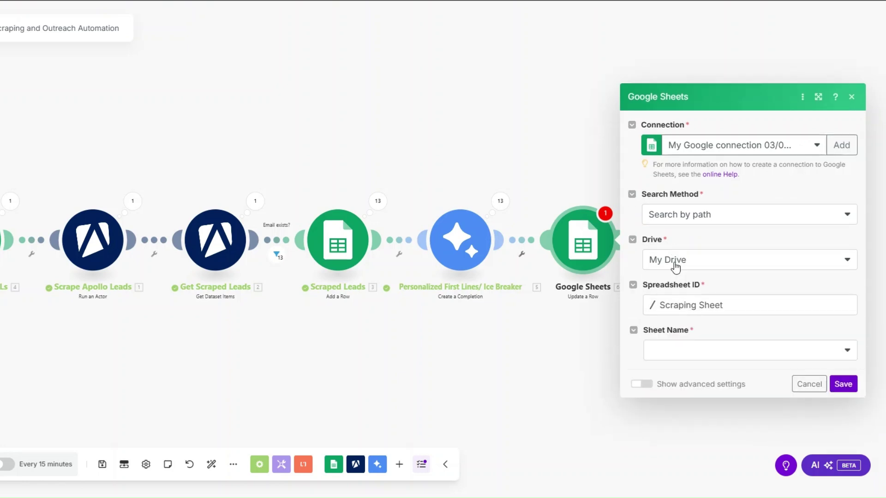
{"action": "left_click", "coordinate": [678, 350]}
{"action": "left_click", "coordinate": [682, 368]}
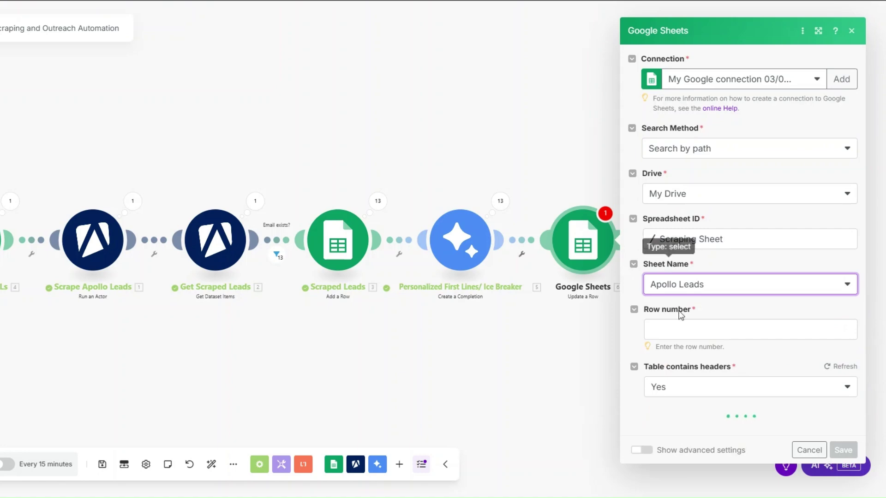
Step: Map Scraped Leads' Row Number to the row number and the Gemini Result to Personalized FirstLine/IceBreaker (E), and save the module
{"action": "left_click", "coordinate": [670, 333]}
{"action": "left_click", "coordinate": [475, 362]}
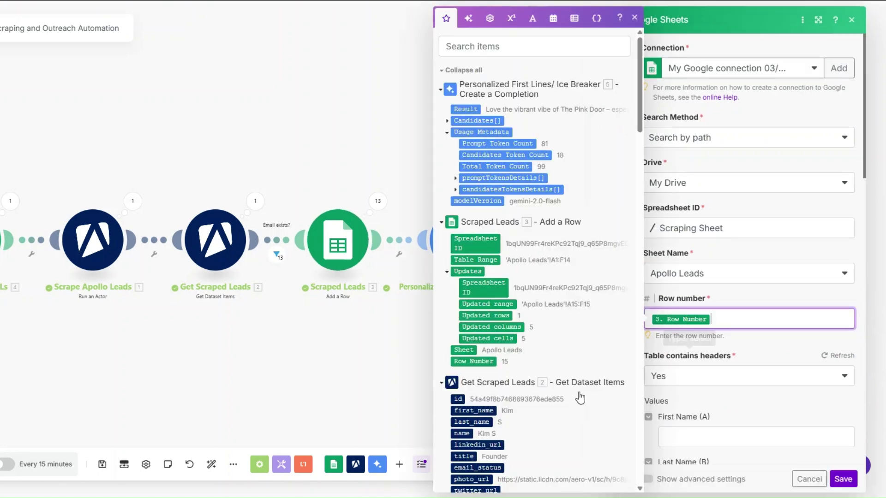
{"action": "left_click", "coordinate": [314, 337]}
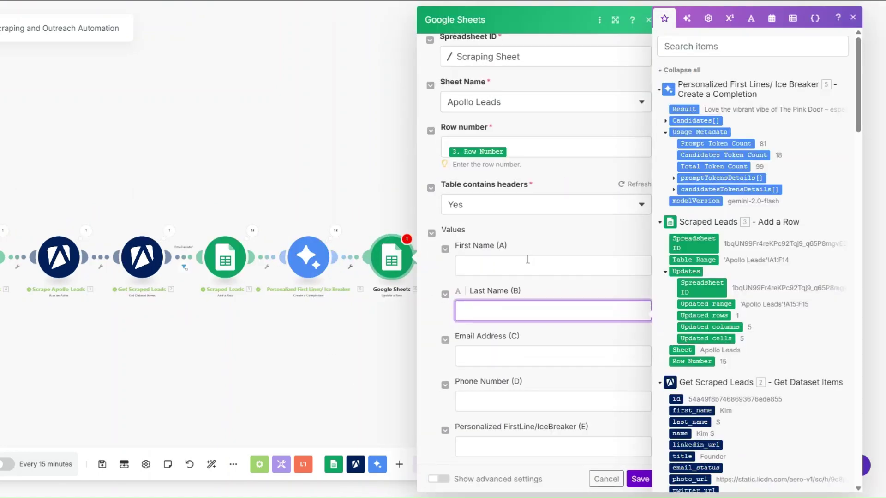
{"action": "scroll", "coordinate": [528, 259], "scroll_direction": "down", "scroll_amount": 5}
{"action": "left_click", "coordinate": [508, 230]}
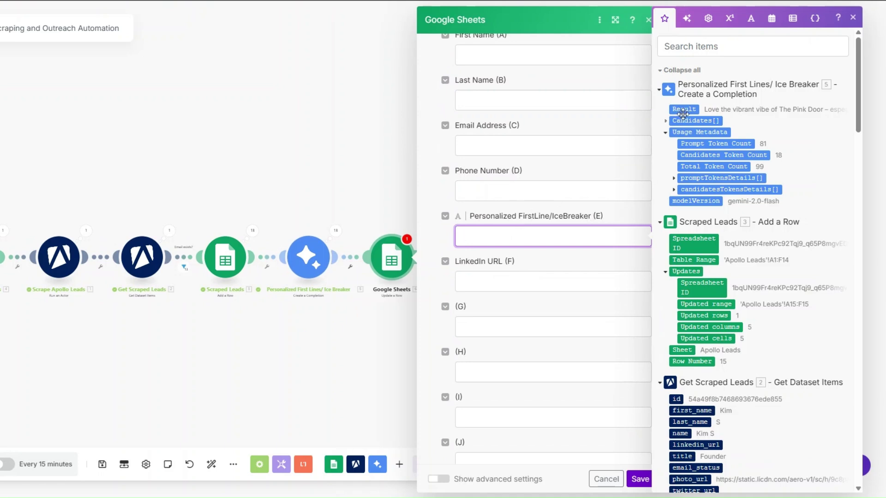
{"action": "left_click_drag", "start_coordinate": [685, 109], "coordinate": [494, 240]}
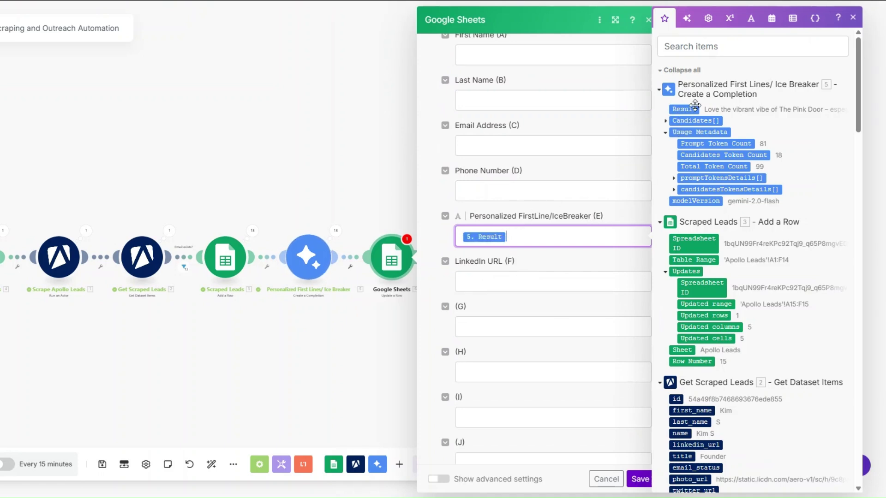
{"action": "left_click", "coordinate": [640, 479]}
Step: Rename the Update a Row module to "First Lines/Ice Breaker"
{"action": "right_click", "coordinate": [385, 266]}
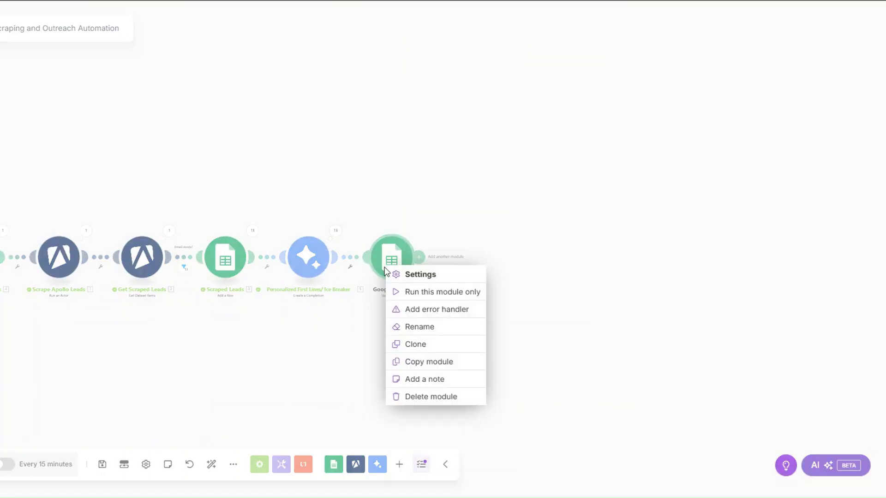
{"action": "left_click", "coordinate": [410, 329]}
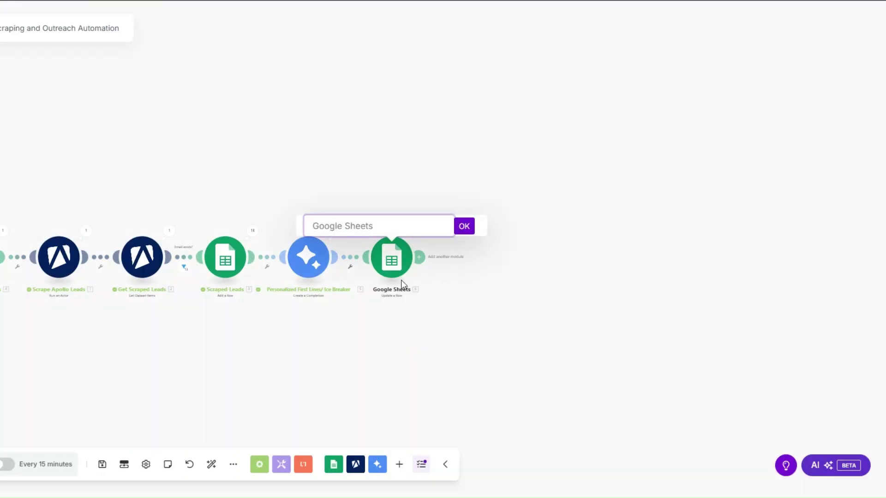
{"action": "key", "text": "ctrl+a"}
{"action": "type", "text": "First Line/Ice Breaker"}
{"action": "left_click", "coordinate": [464, 226]}
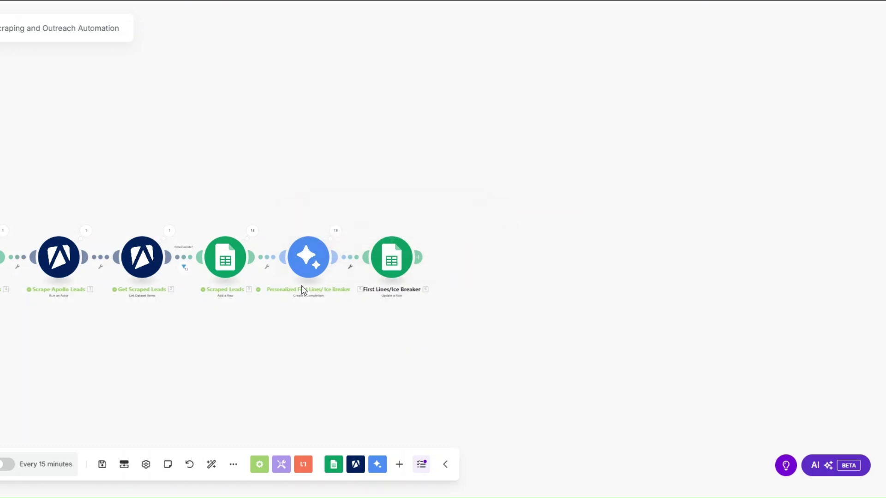
Step: Rename the Gemini module to "Generate First Lines/ Ice Breaker"
{"action": "right_click", "coordinate": [305, 261]}
{"action": "left_click", "coordinate": [337, 323]}
{"action": "double_click", "coordinate": [266, 226]}
{"action": "key", "text": "BackSpace"}
{"action": "type", "text": "Generate First Lines/ Ice Breake"}
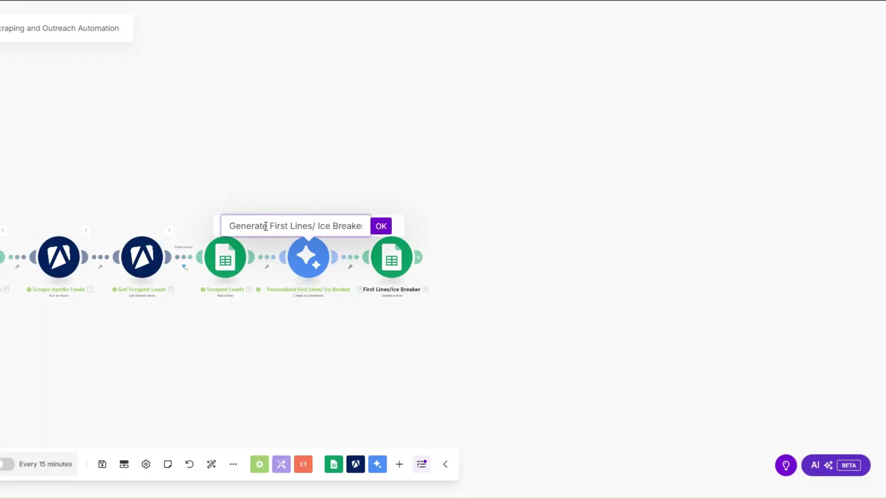
{"action": "left_click", "coordinate": [381, 227]}
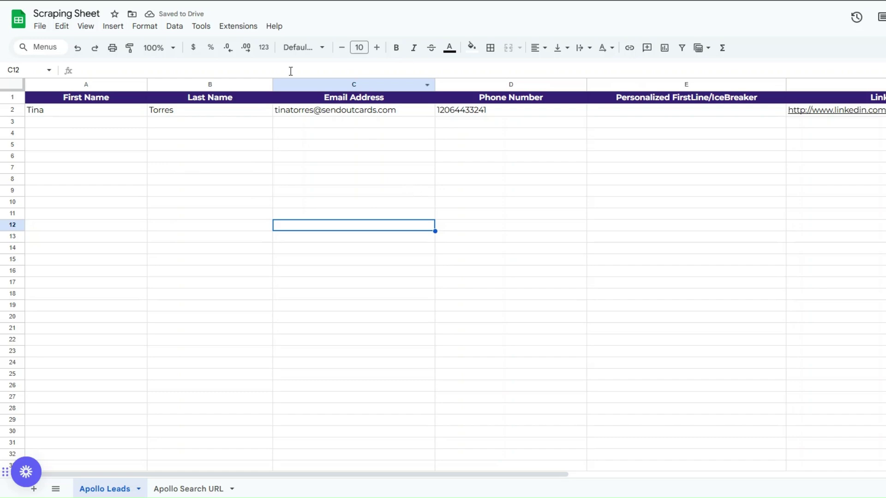
Step: Choose the existing Apollo search URL row manually as the starting point for Apollo Search URLs and run the scenario once
{"action": "left_click", "coordinate": [335, 114]}
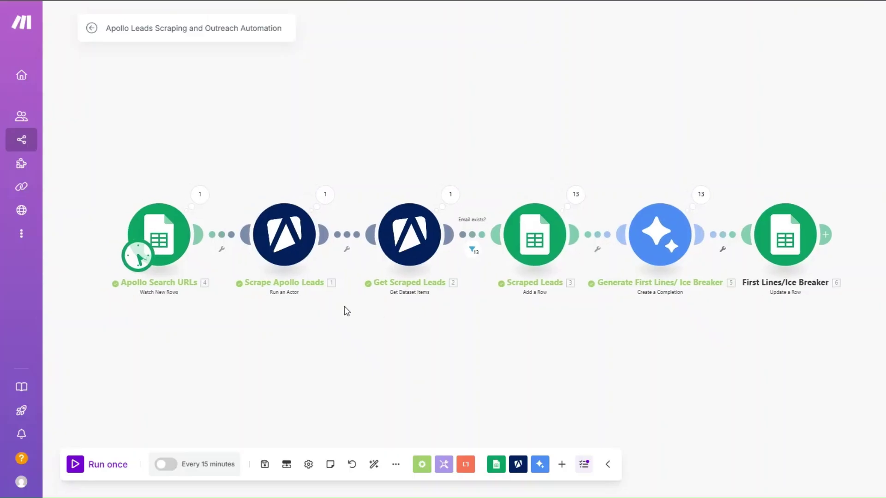
{"action": "right_click", "coordinate": [163, 235]}
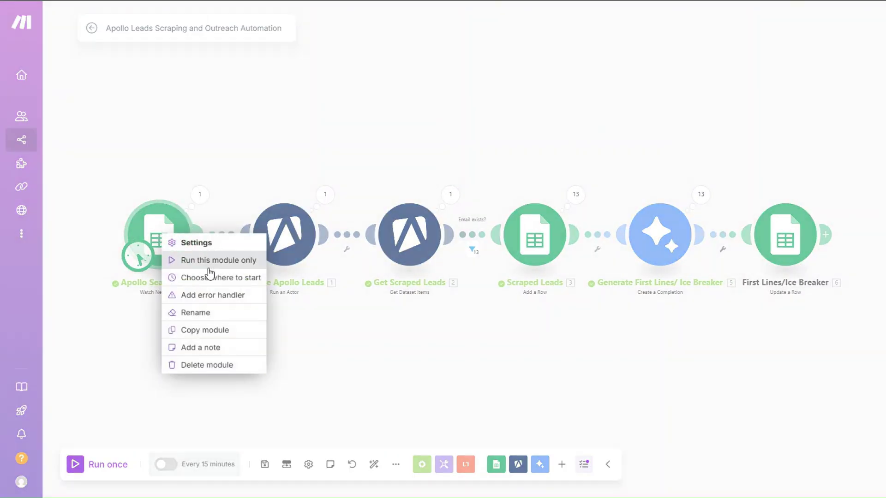
{"action": "left_click", "coordinate": [210, 278]}
{"action": "left_click", "coordinate": [227, 279]}
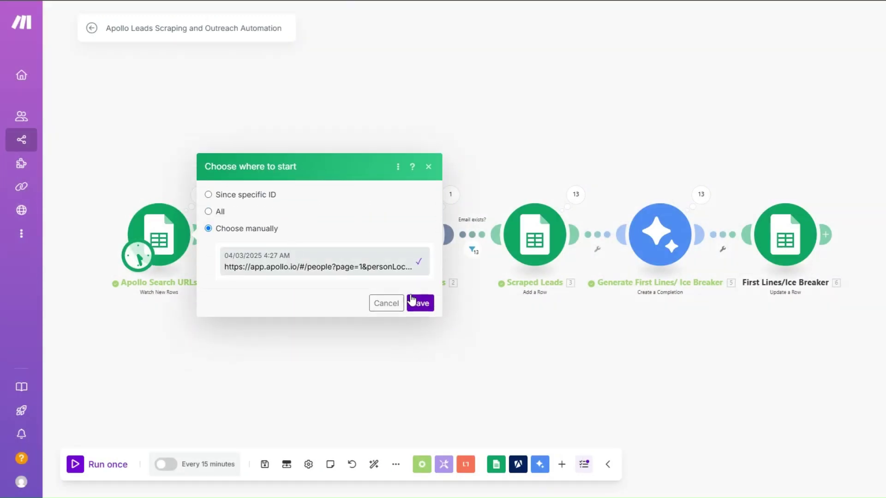
{"action": "left_click", "coordinate": [418, 303]}
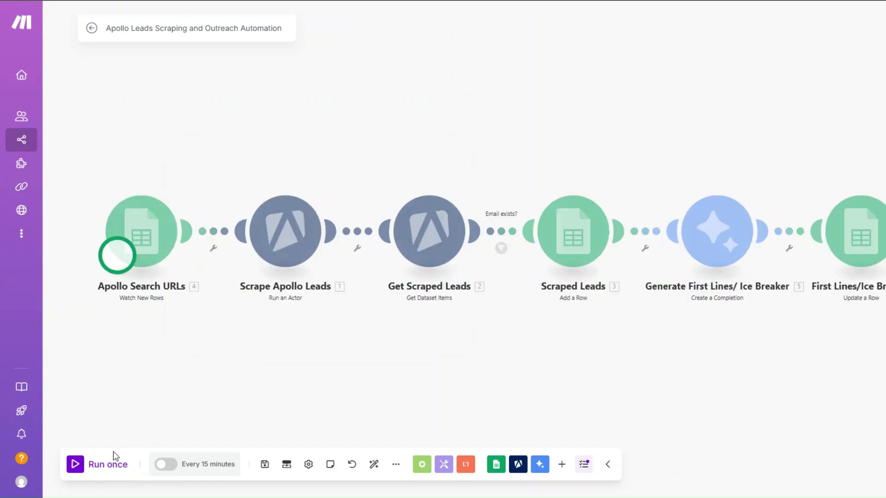
{"action": "left_click", "coordinate": [115, 457]}
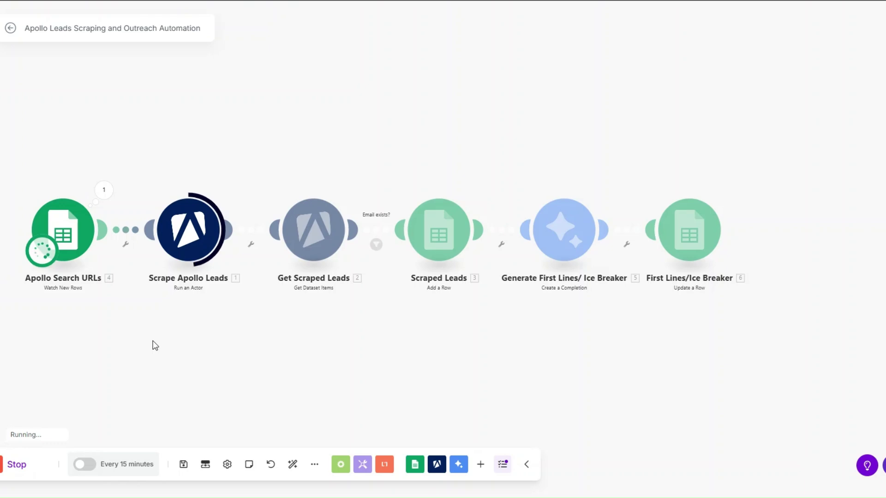
{"action": "left_click_drag", "start_coordinate": [162, 334], "coordinate": [206, 334]}
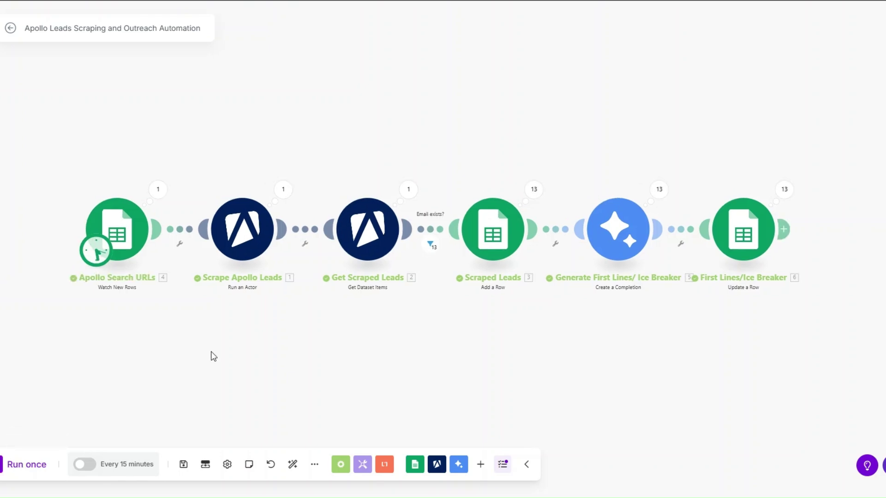
Step: Review the scenario run's results across the modules, starting with Apollo Search URLs
{"action": "left_click", "coordinate": [294, 469]}
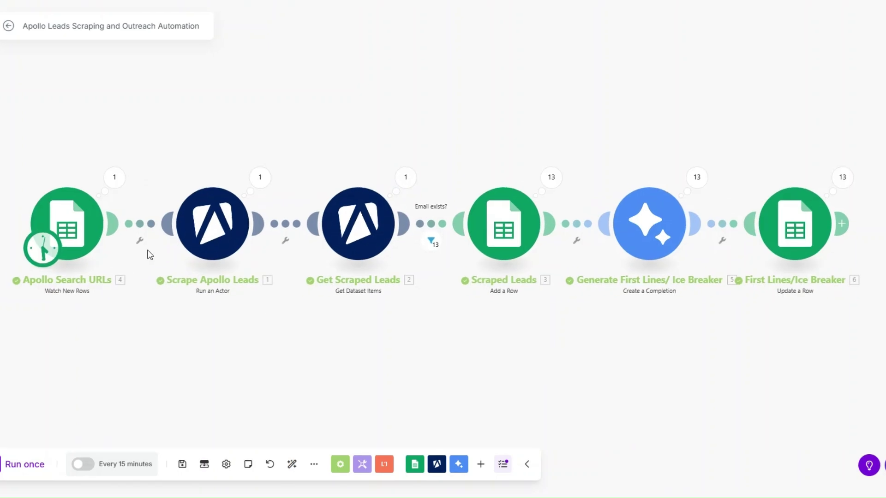
{"action": "left_click", "coordinate": [116, 178]}
{"action": "left_click_drag", "start_coordinate": [250, 178], "coordinate": [360, 253]}
{"action": "left_click", "coordinate": [279, 322]}
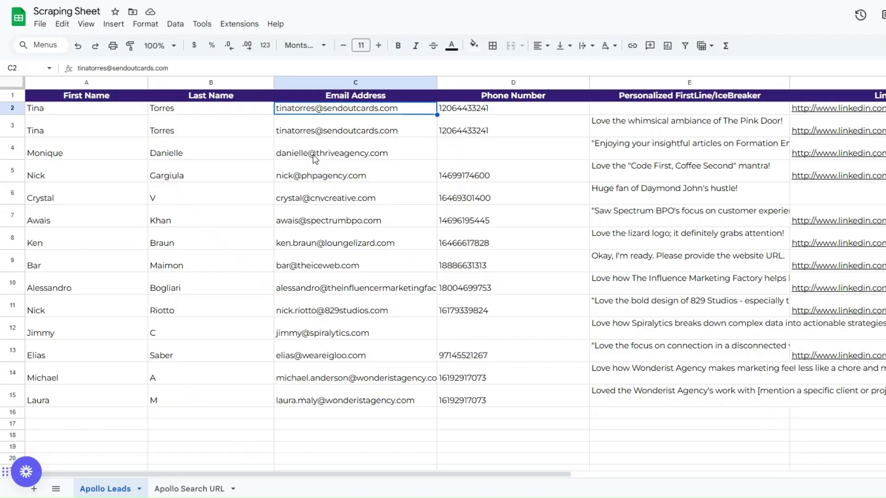
Step: Delete row 2, the duplicate lead without an icebreaker, from the Apollo Leads sheet
{"action": "left_click", "coordinate": [208, 109]}
{"action": "right_click", "coordinate": [209, 109]}
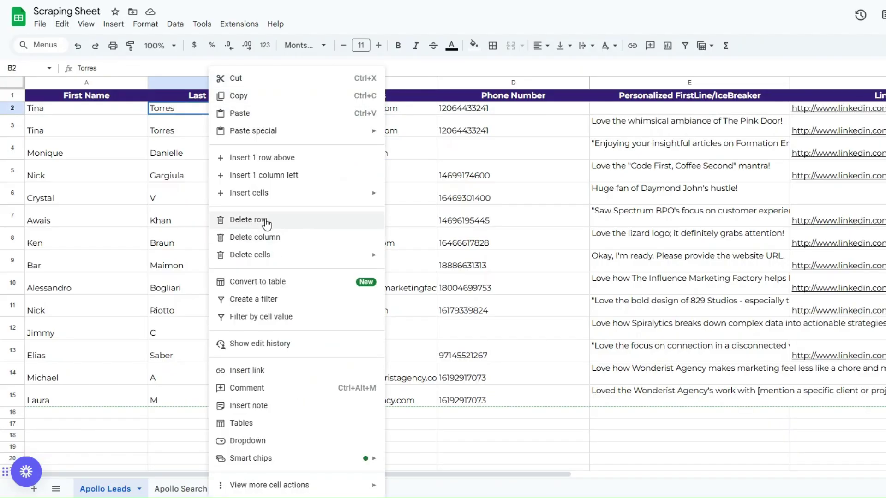
{"action": "left_click", "coordinate": [217, 220]}
{"action": "left_click", "coordinate": [183, 194]}
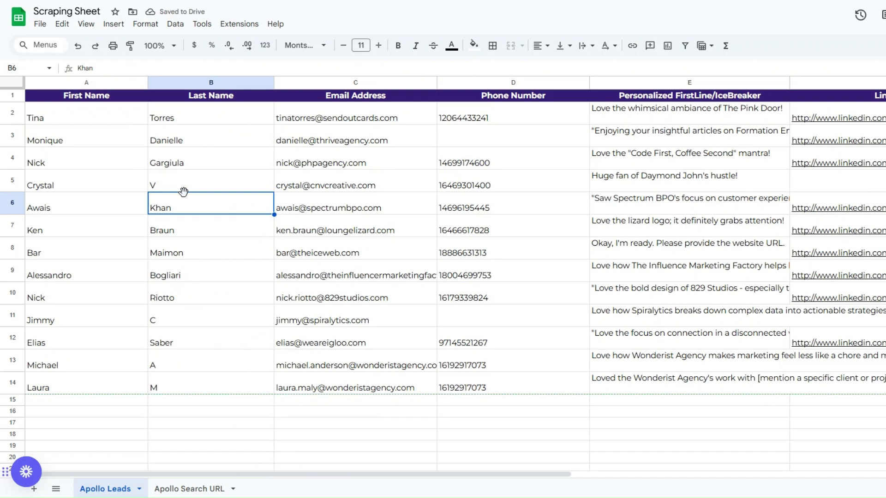
Step: Check the first leads' name, email, phone, icebreaker and LinkedIn URL fields in the Apollo Leads sheet
{"action": "left_click", "coordinate": [125, 123]}
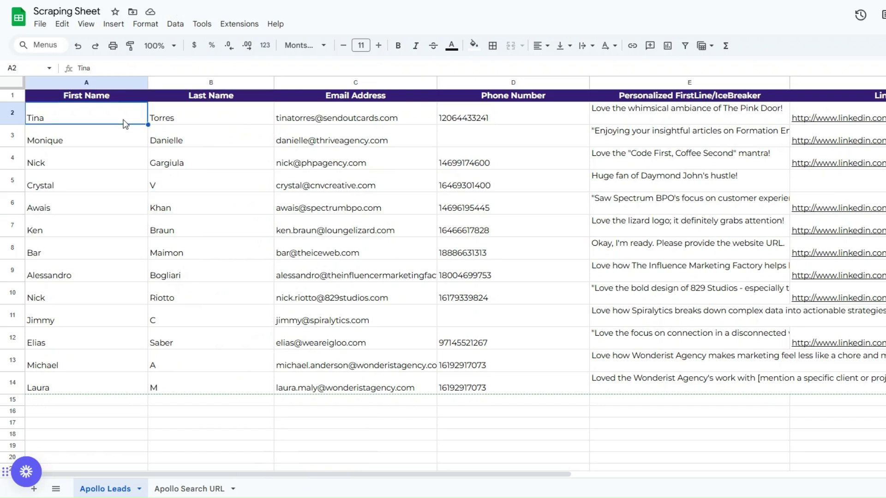
{"action": "left_click", "coordinate": [231, 121]}
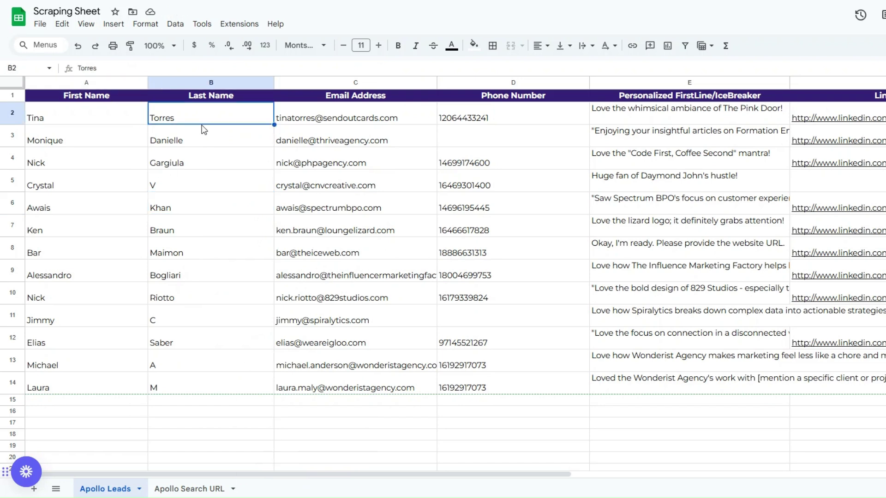
{"action": "left_click", "coordinate": [288, 138]}
{"action": "left_click", "coordinate": [542, 144]}
{"action": "left_click", "coordinate": [639, 141]}
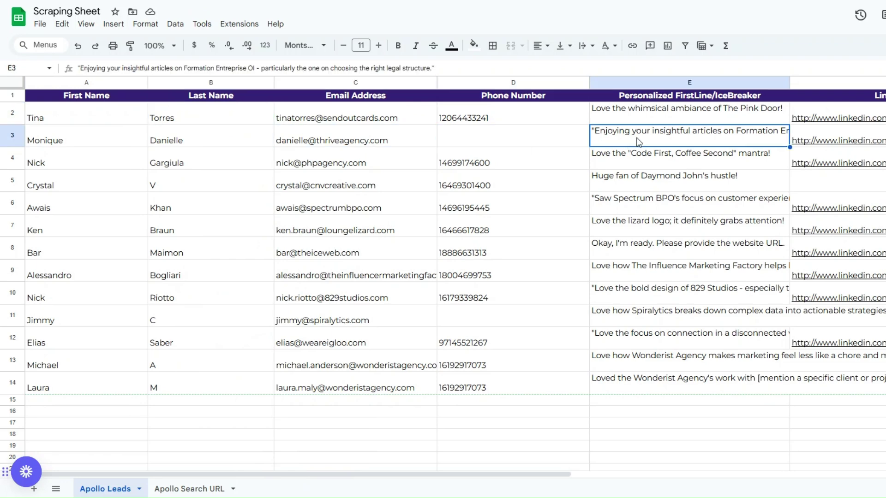
{"action": "left_click", "coordinate": [849, 141]}
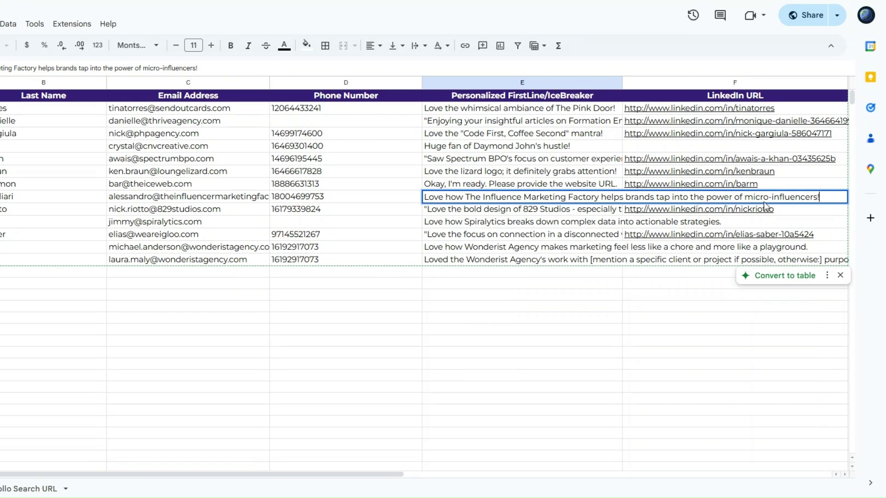
Step: Read the generated Personalized FirstLine/IceBreaker texts for several leads and compare them with the leads' contact details
{"action": "left_click", "coordinate": [507, 235]}
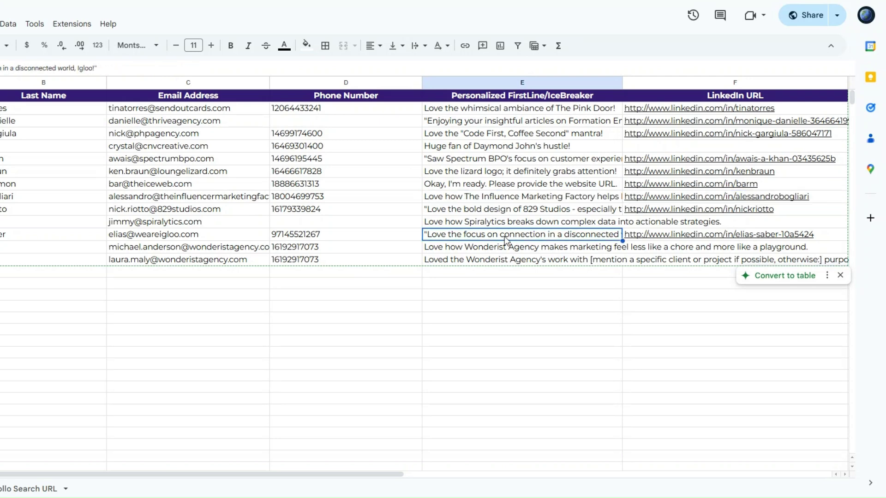
{"action": "double_click", "coordinate": [505, 237]}
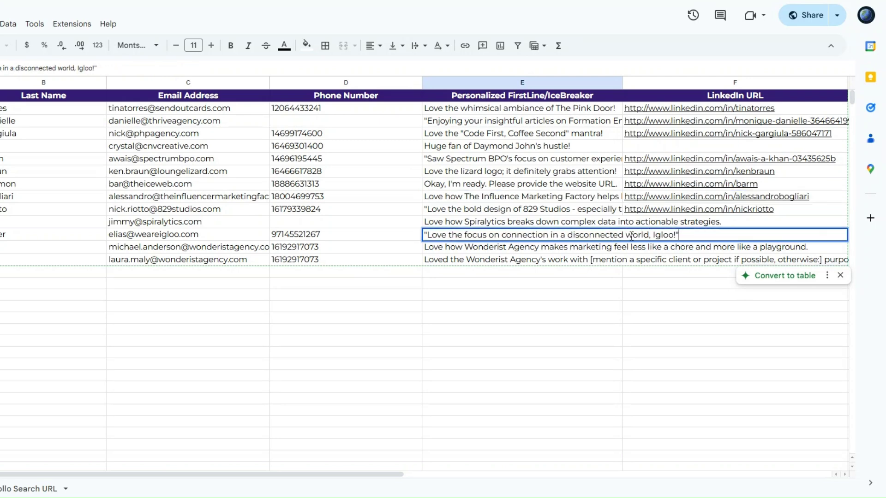
{"action": "left_click", "coordinate": [535, 264]}
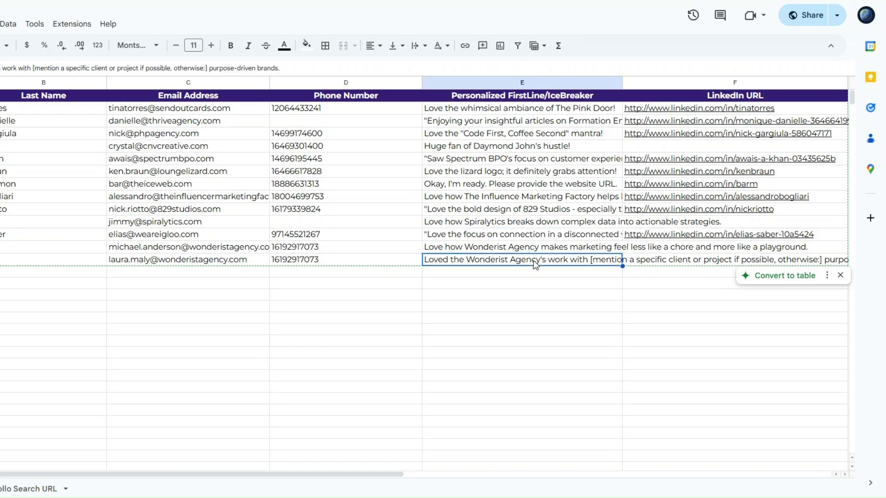
{"action": "double_click", "coordinate": [453, 110]}
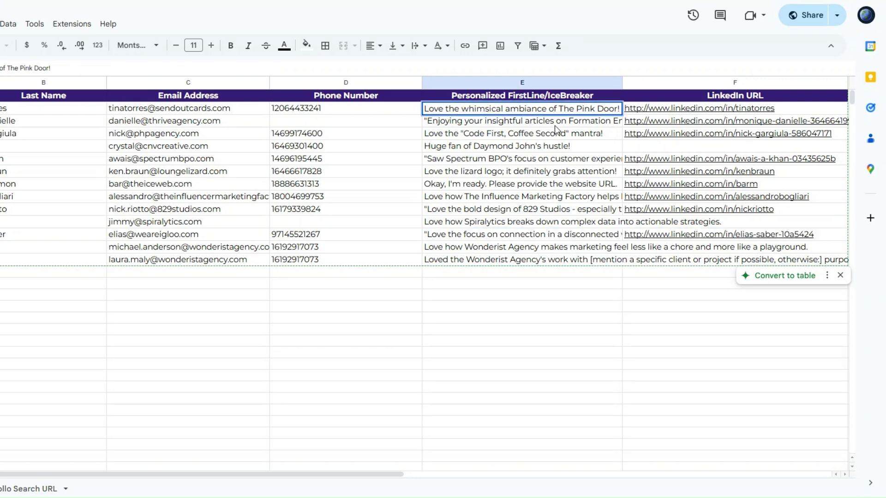
{"action": "left_click", "coordinate": [540, 125]}
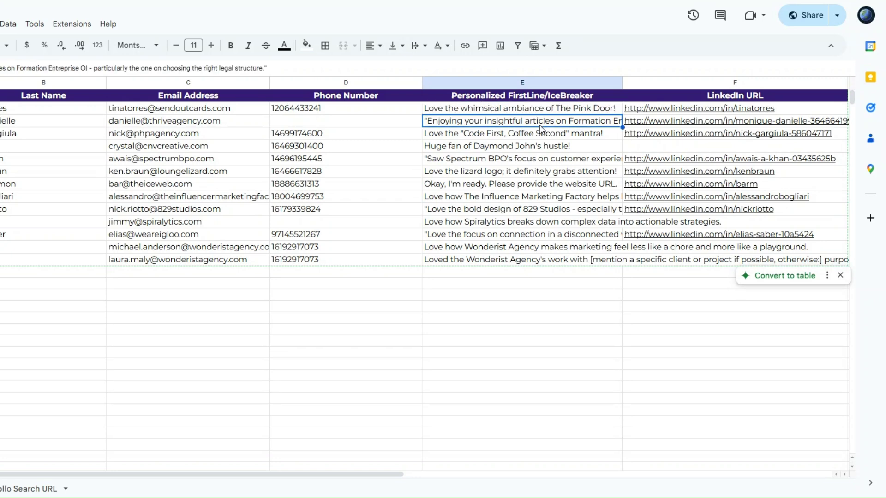
{"action": "left_click", "coordinate": [397, 223]}
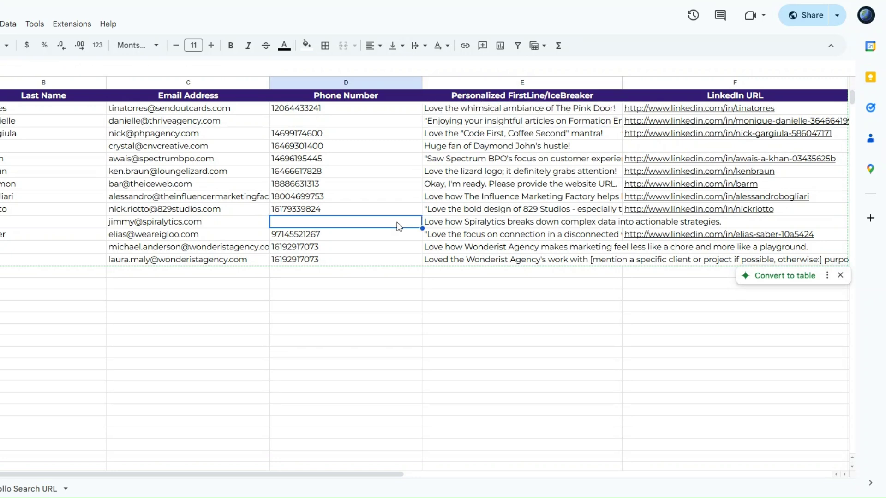
{"action": "left_click", "coordinate": [122, 161]}
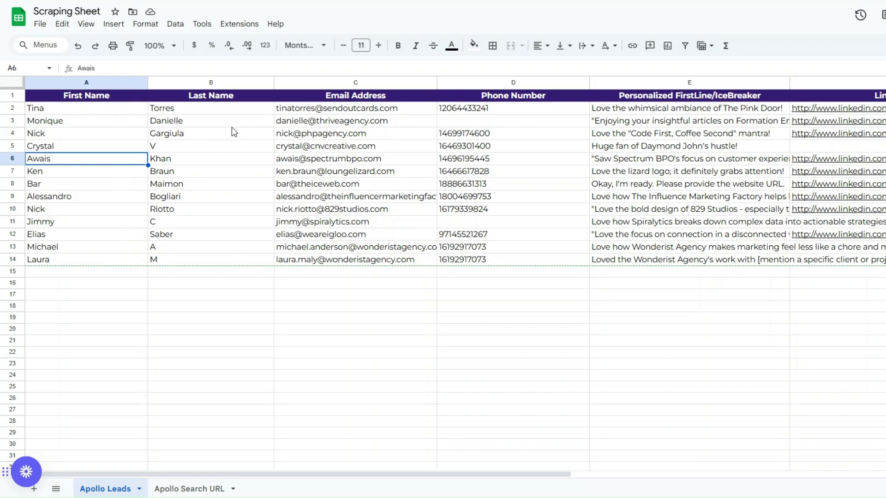
{"action": "left_click", "coordinate": [377, 133]}
{"action": "left_click", "coordinate": [665, 131]}
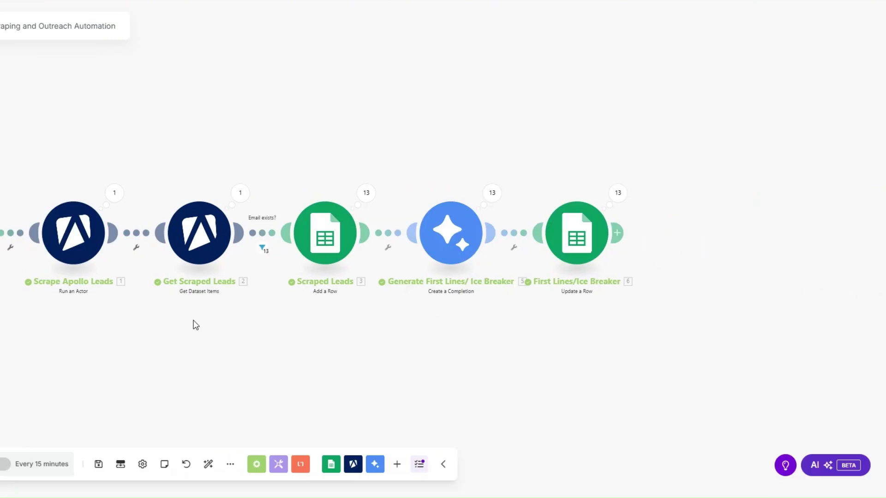
Step: Add a lemlist Add Lead in Campaign module after First Lines/Ice Breaker in the scenario
{"action": "left_click", "coordinate": [785, 233]}
{"action": "left_click", "coordinate": [671, 240]}
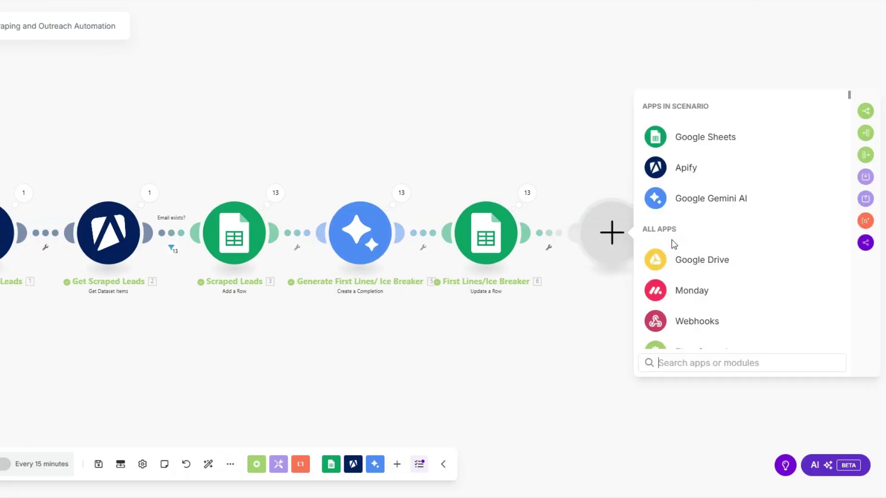
{"action": "type", "text": "leml"}
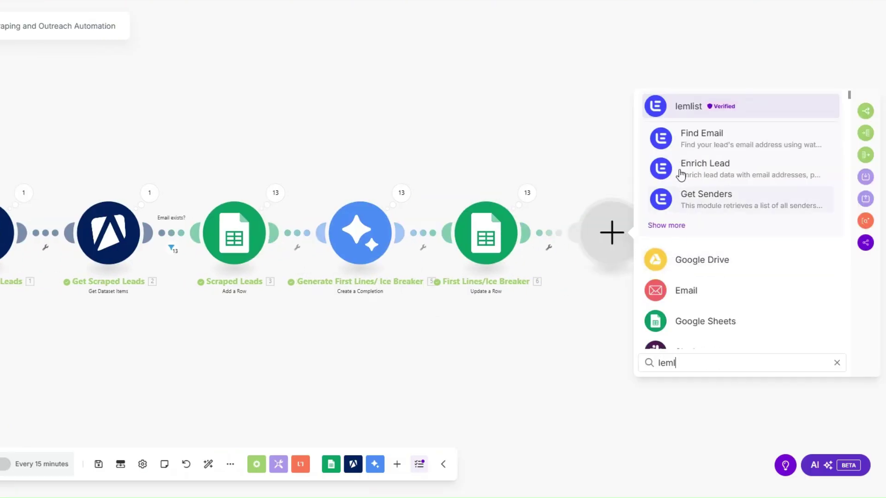
{"action": "left_click", "coordinate": [688, 107]}
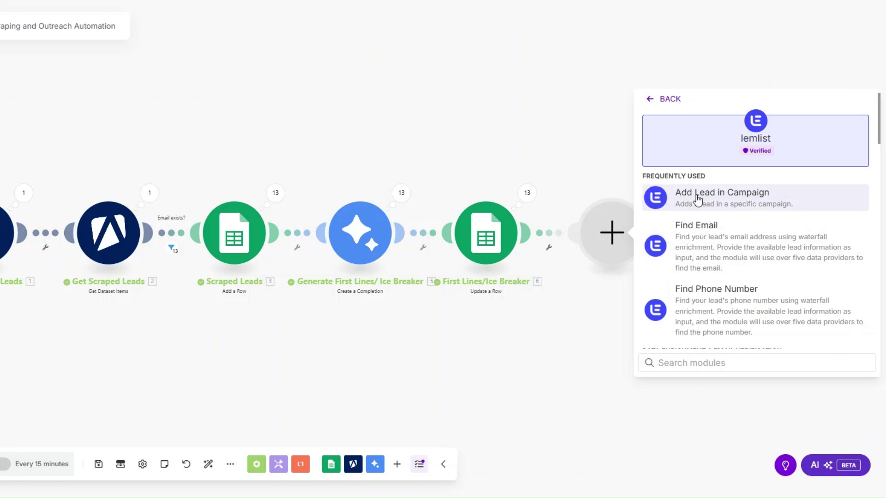
{"action": "left_click", "coordinate": [662, 265]}
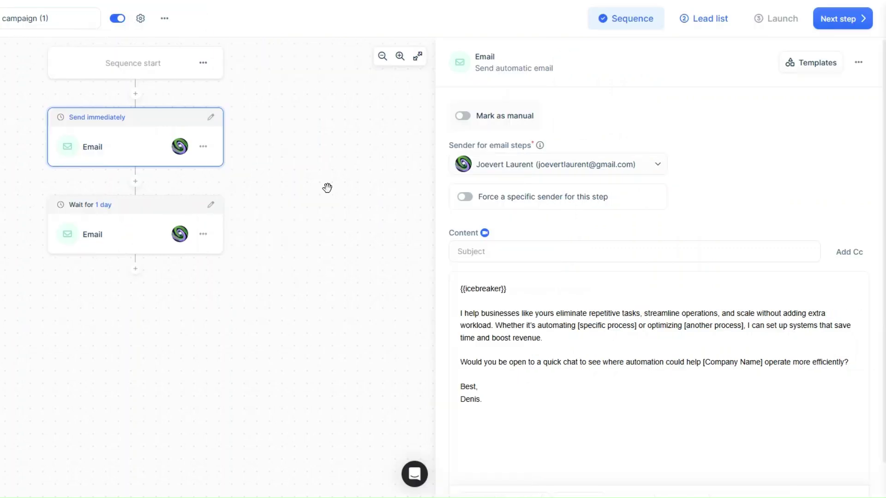
Step: Look through the personalization variables available beside {{icebreaker}} in the lemlist campaign's first email
{"action": "scroll", "coordinate": [521, 250], "scroll_direction": "down", "scroll_amount": 1}
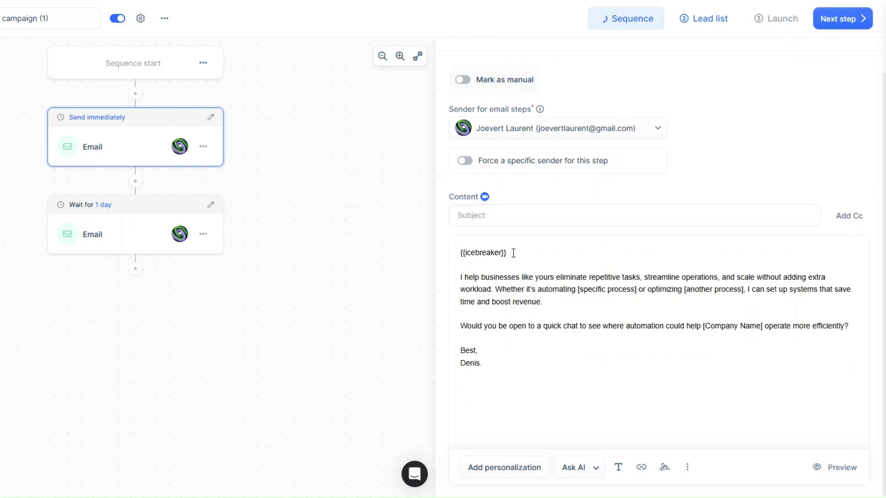
{"action": "left_click", "coordinate": [513, 253]}
{"action": "type", "text": "{{"}
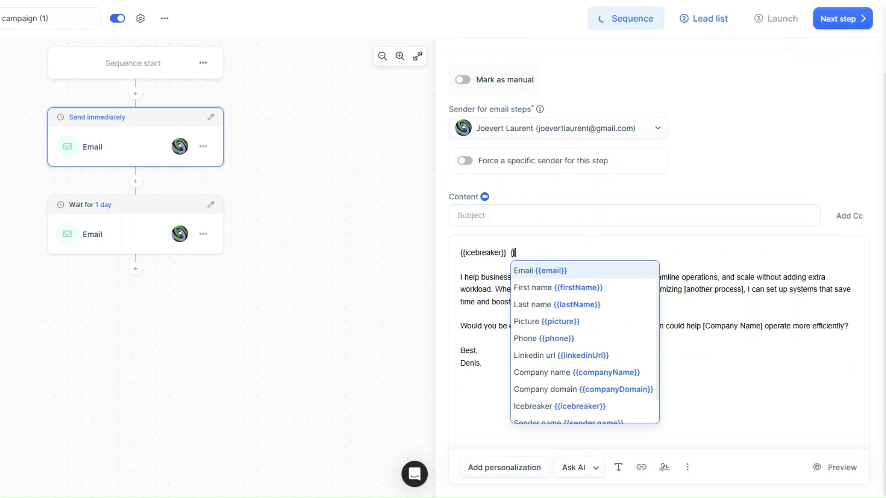
{"action": "scroll", "coordinate": [562, 350], "scroll_direction": "down", "scroll_amount": 1}
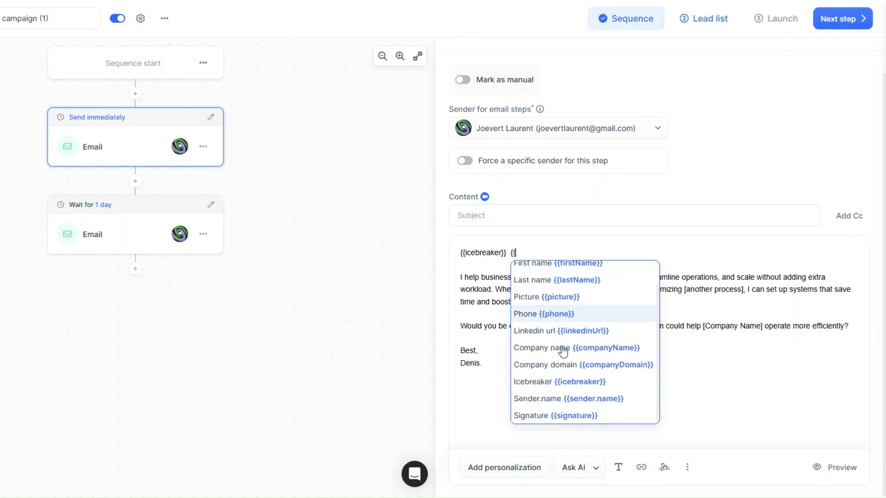
{"action": "left_click", "coordinate": [537, 248]}
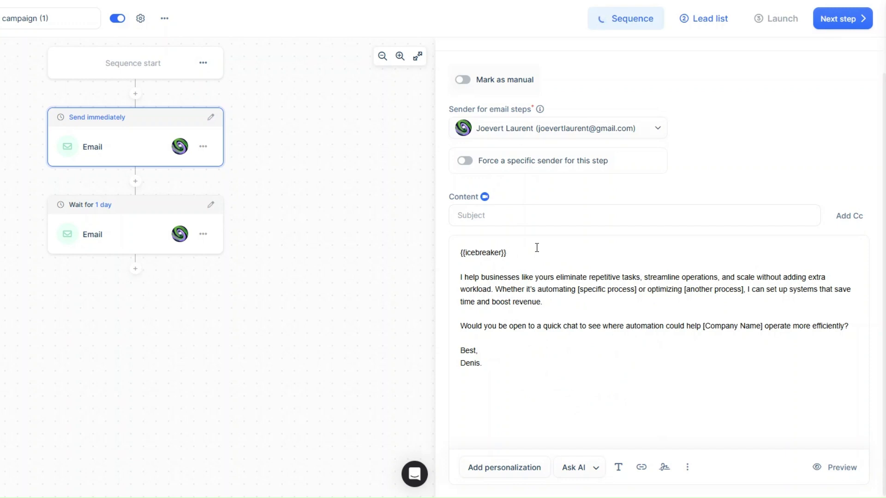
Step: Review the pitch paragraph and the closing question in the first email's body
{"action": "left_click_drag", "start_coordinate": [461, 276], "coordinate": [584, 302]}
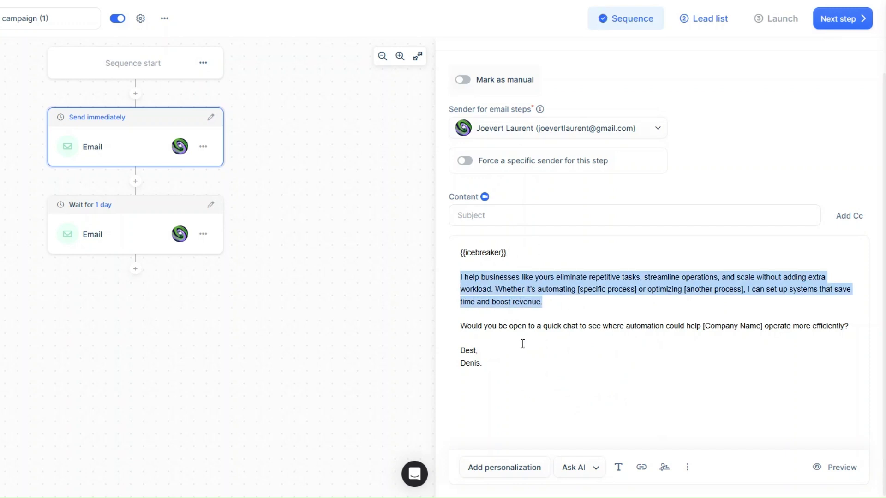
{"action": "left_click_drag", "start_coordinate": [462, 320], "coordinate": [792, 325]}
{"action": "left_click", "coordinate": [608, 375]}
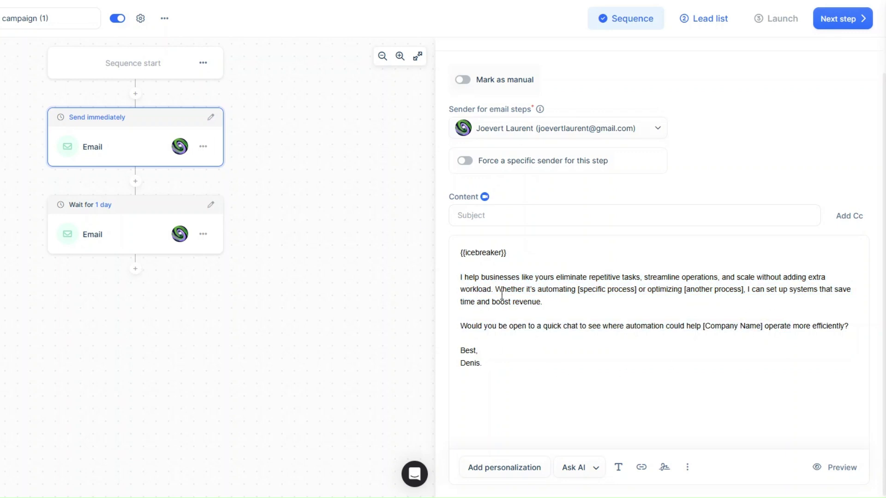
Step: Review the text of the follow-up email sent after one day, and open the campaign's lead list
{"action": "left_click", "coordinate": [164, 230]}
{"action": "key", "text": "ctrl+a"}
{"action": "left_click", "coordinate": [511, 332]}
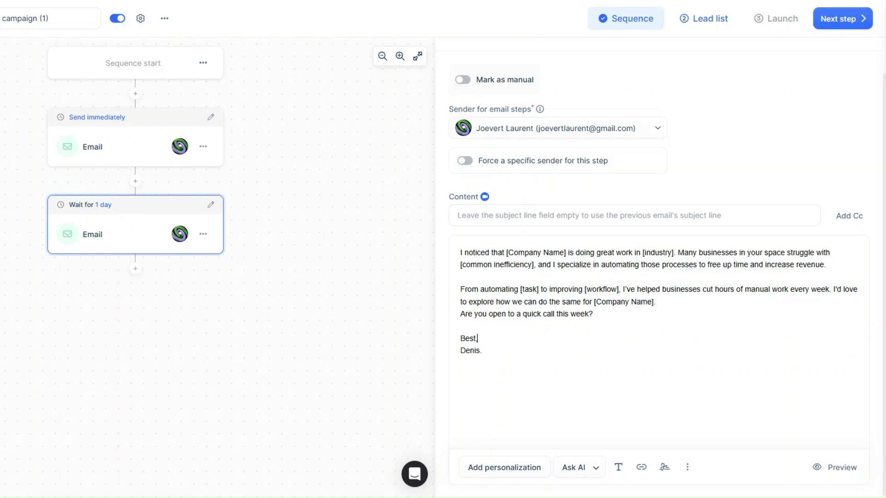
{"action": "left_click", "coordinate": [711, 17]}
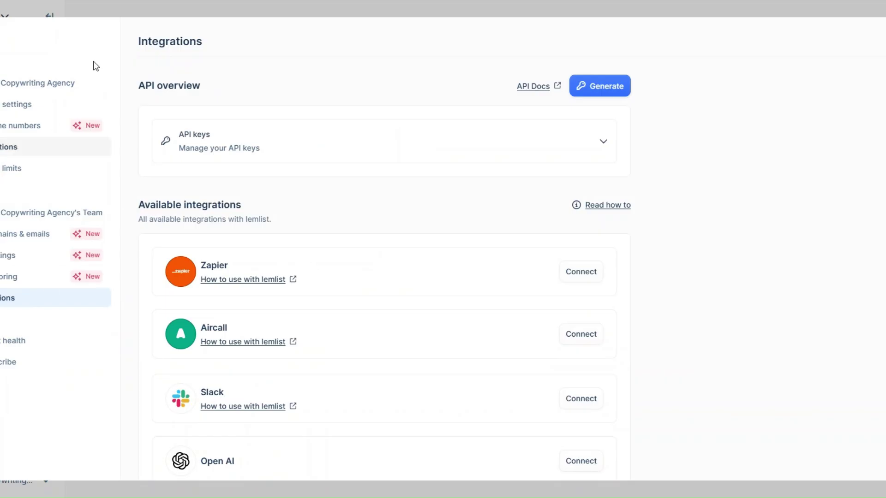
Step: Generate a lemlist API key named "test" on the Integrations page and copy it
{"action": "double_click", "coordinate": [148, 43]}
{"action": "left_click", "coordinate": [596, 86]}
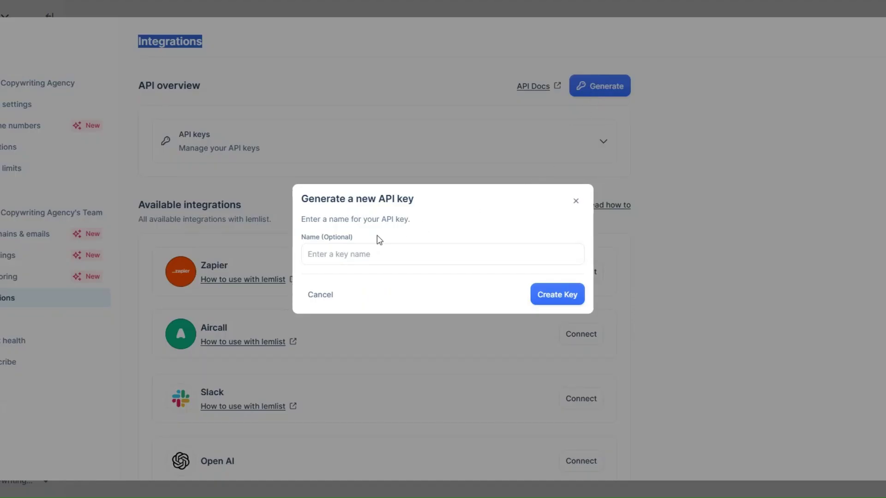
{"action": "left_click", "coordinate": [352, 252]}
{"action": "type", "text": "k"}
{"action": "key", "text": "BackSpace"}
{"action": "type", "text": "test"}
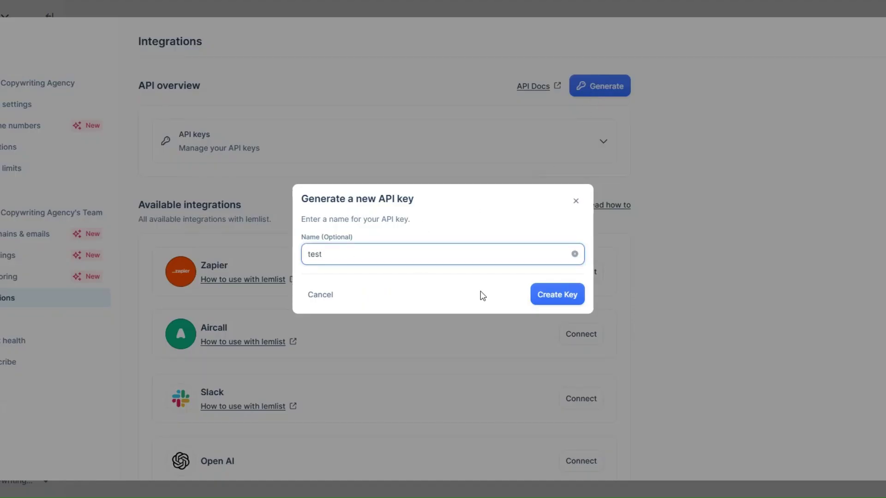
{"action": "left_click", "coordinate": [555, 294]}
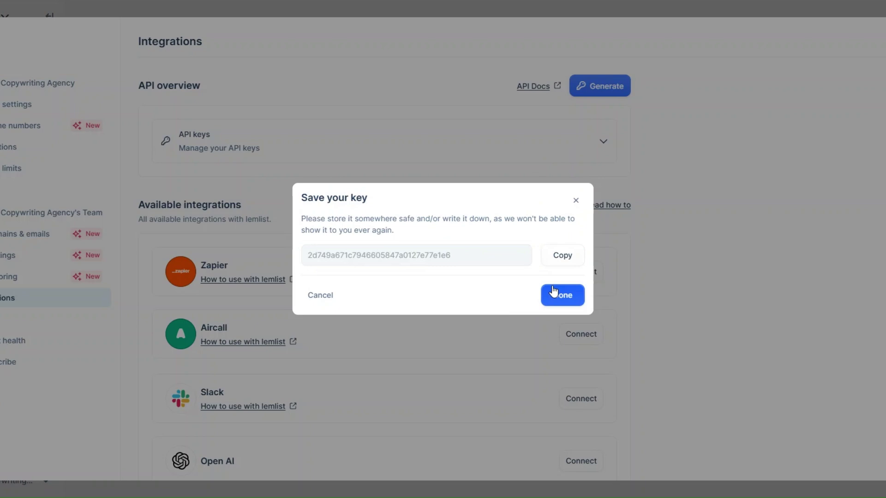
{"action": "left_click", "coordinate": [568, 258]}
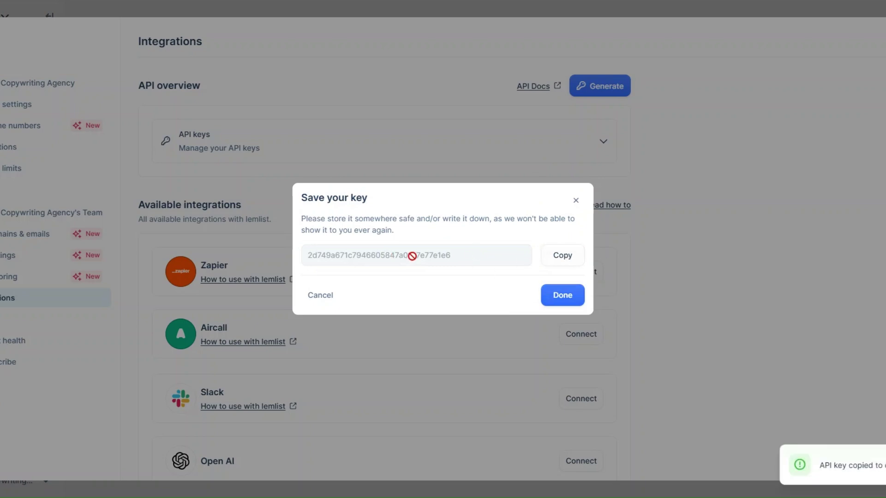
{"action": "left_click", "coordinate": [559, 297]}
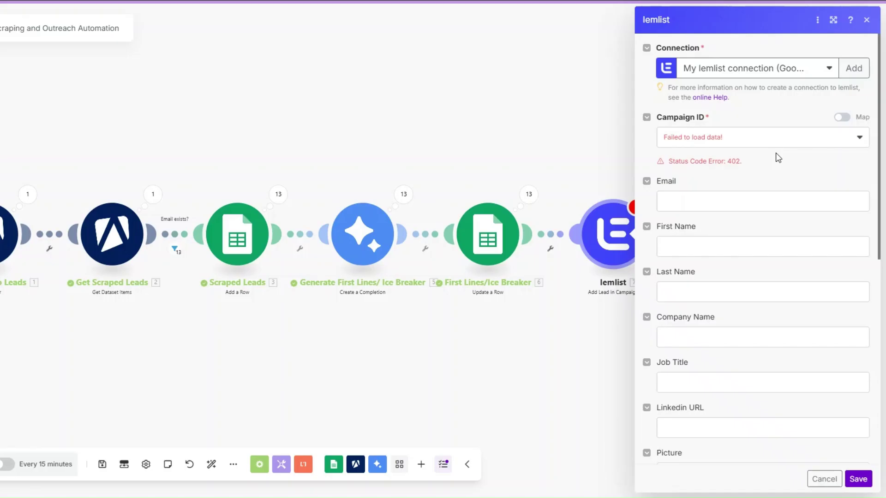
Step: Create a new lemlist connection for the module by pasting the copied API key, keeping the suggested connection name
{"action": "left_click", "coordinate": [854, 68]}
{"action": "left_click", "coordinate": [734, 66]}
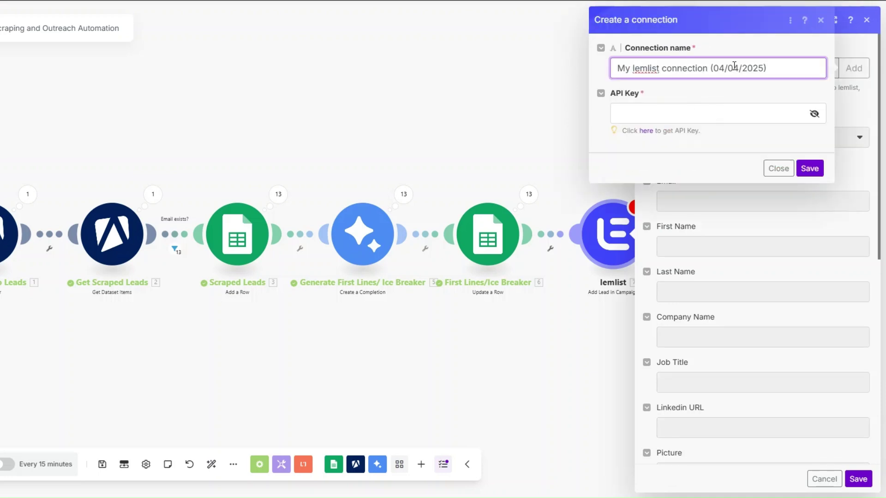
{"action": "left_click", "coordinate": [676, 111]}
{"action": "key", "text": "ctrl+v"}
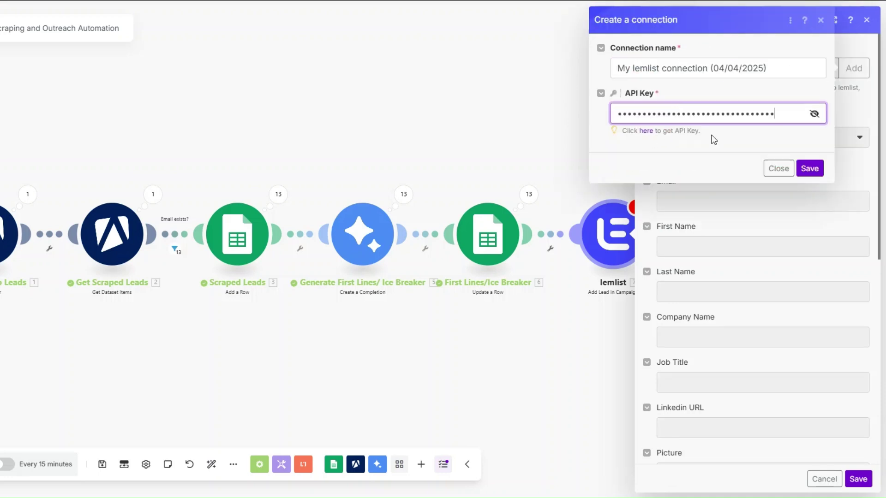
{"action": "left_click", "coordinate": [810, 168]}
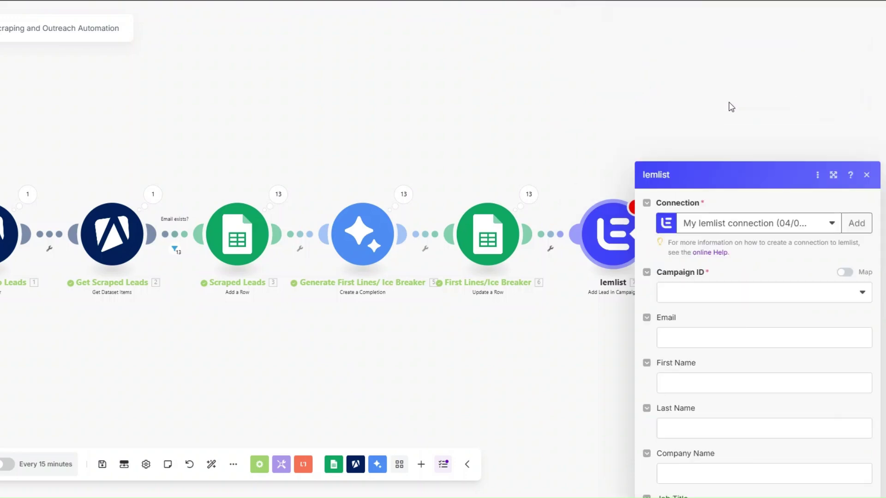
Step: Select "Diligent Copywriting's campaign (1)" as the lemlist campaign and map Email to the email value from Get Scraped Leads
{"action": "left_click", "coordinate": [705, 136]}
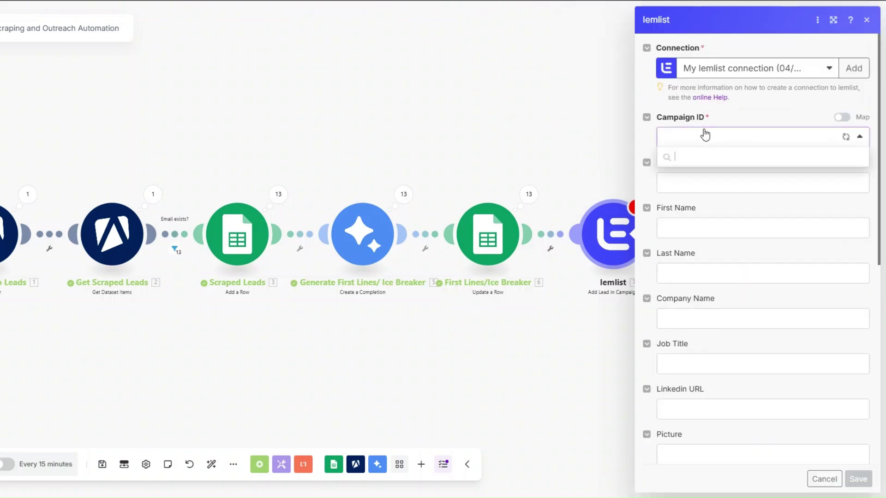
{"action": "left_click", "coordinate": [705, 157]}
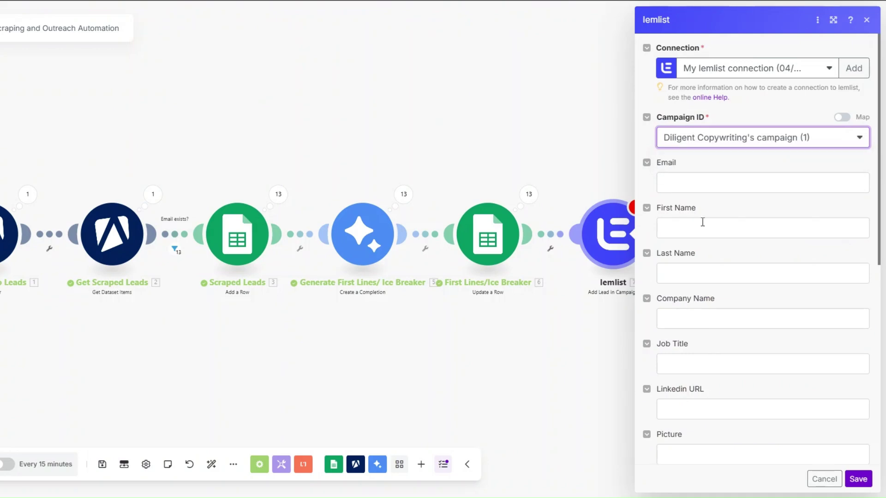
{"action": "left_click", "coordinate": [695, 182]}
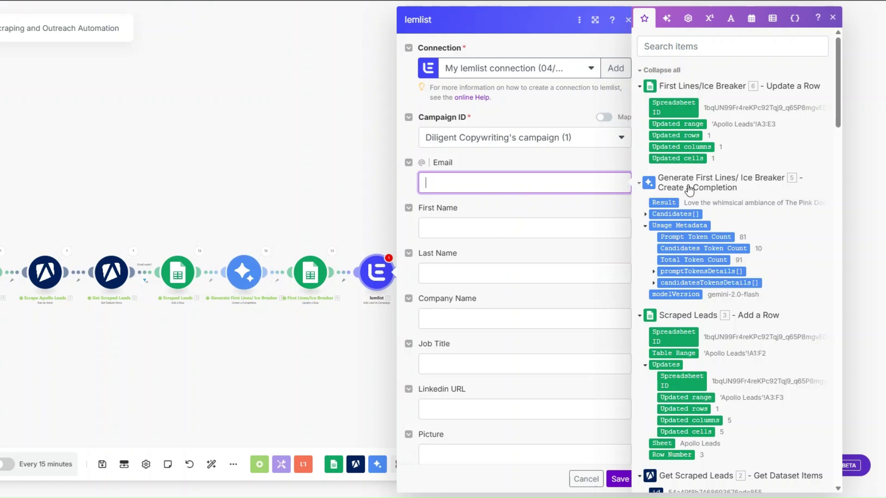
{"action": "scroll", "coordinate": [678, 187], "scroll_direction": "down", "scroll_amount": 7}
{"action": "scroll", "coordinate": [688, 185], "scroll_direction": "down", "scroll_amount": 2}
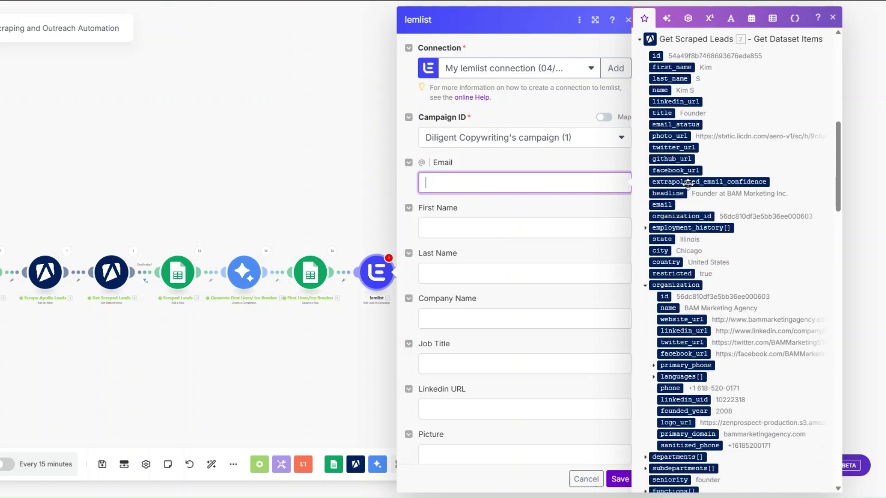
{"action": "left_click", "coordinate": [661, 205]}
Step: Map First Name to first_name, Last Name to last_name and Company Name to organization: name from Get Scraped Leads
{"action": "left_click", "coordinate": [433, 221]}
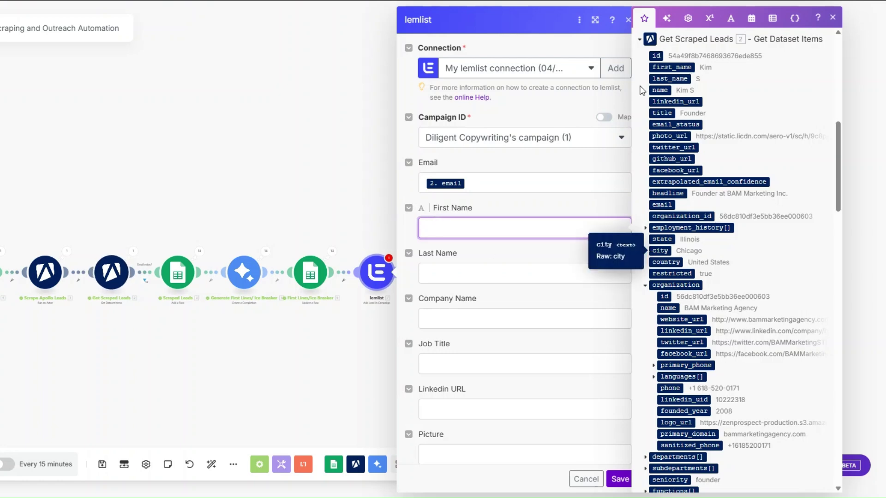
{"action": "left_click", "coordinate": [659, 68]}
{"action": "left_click", "coordinate": [474, 275]}
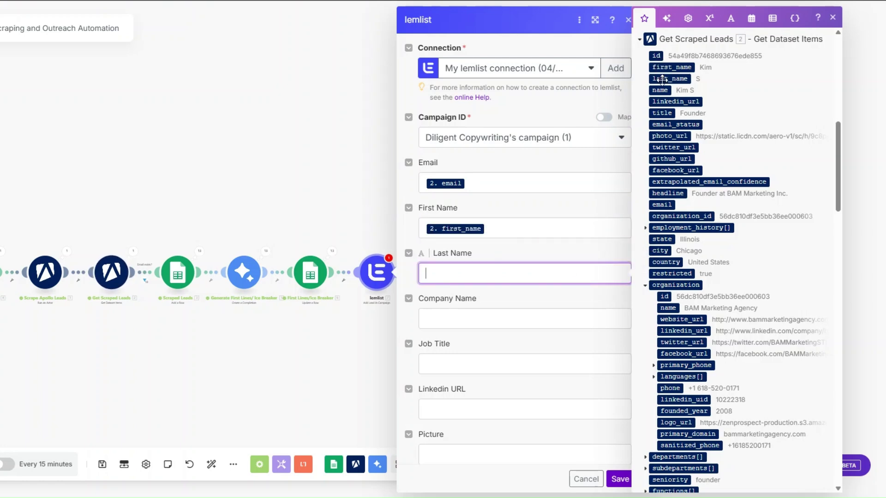
{"action": "left_click", "coordinate": [664, 79]}
{"action": "left_click", "coordinate": [490, 317]}
{"action": "left_click", "coordinate": [668, 308]}
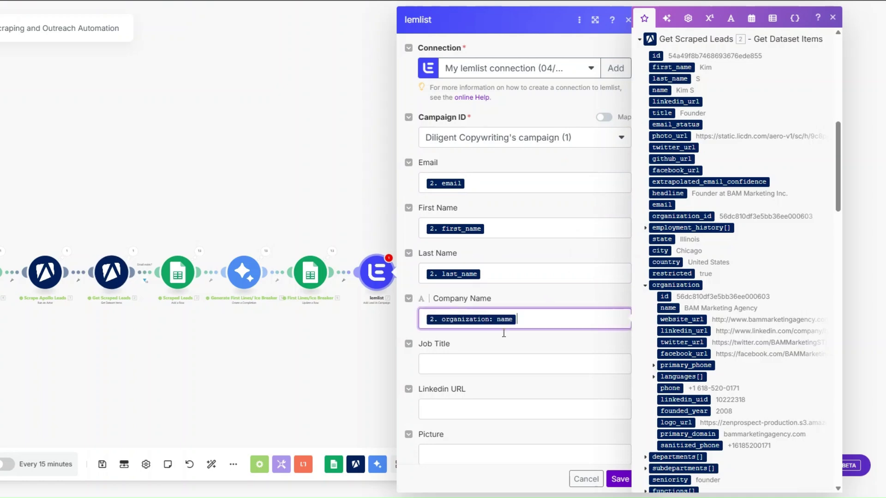
Step: Map Job Title to headline and Linkedin URL to the person's linkedin_url from Get Scraped Leads
{"action": "scroll", "coordinate": [468, 334], "scroll_direction": "down", "scroll_amount": 2}
{"action": "left_click", "coordinate": [483, 256]}
{"action": "scroll", "coordinate": [662, 141], "scroll_direction": "down", "scroll_amount": 2}
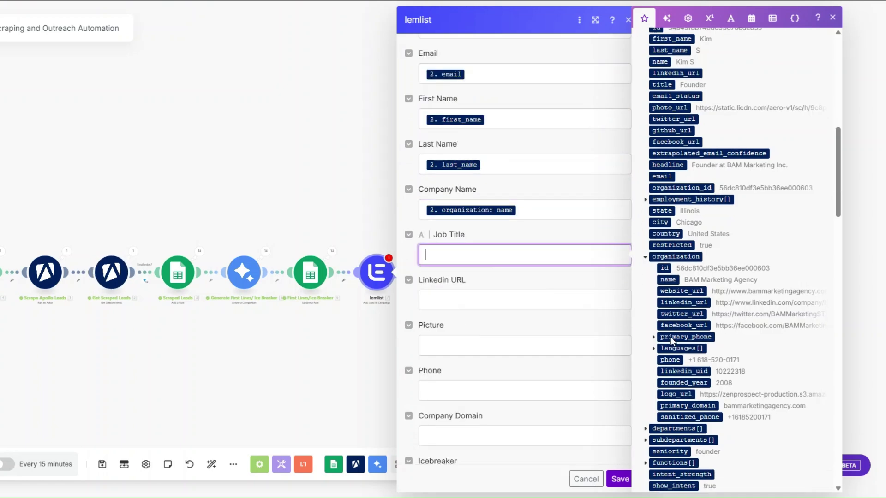
{"action": "left_click", "coordinate": [662, 141]}
{"action": "left_click", "coordinate": [464, 305]}
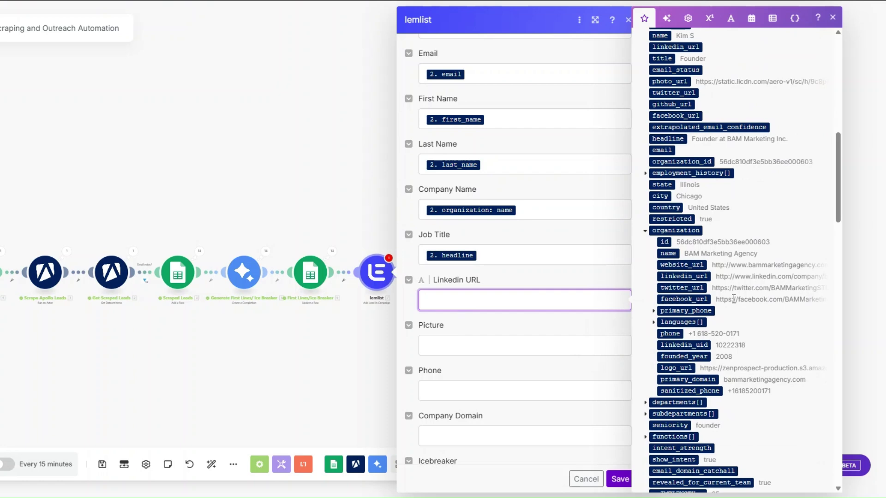
{"action": "scroll", "coordinate": [734, 299], "scroll_direction": "up", "scroll_amount": 4}
{"action": "left_click", "coordinate": [675, 156]}
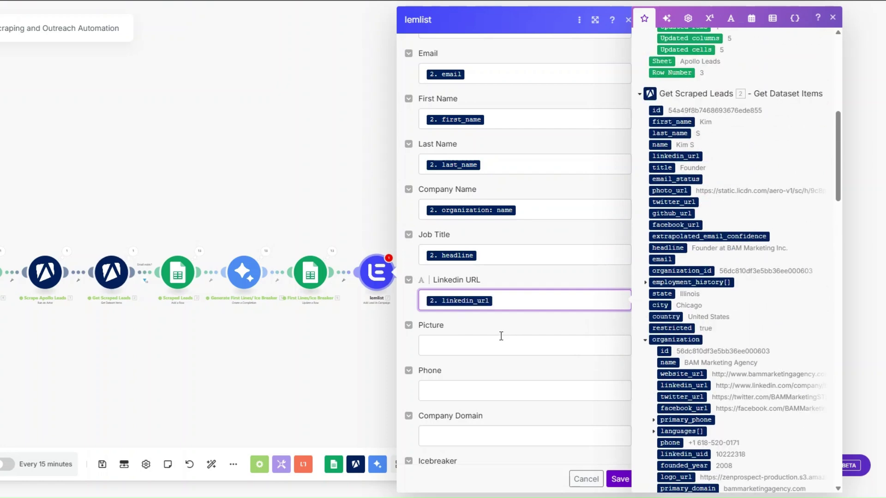
Step: Map Phone to organization: sanitized_phone and Company Domain to organization: primary_domain, leaving Picture empty
{"action": "scroll", "coordinate": [484, 308], "scroll_direction": "down", "scroll_amount": 2}
{"action": "left_click", "coordinate": [470, 233]}
{"action": "left_click", "coordinate": [466, 277]}
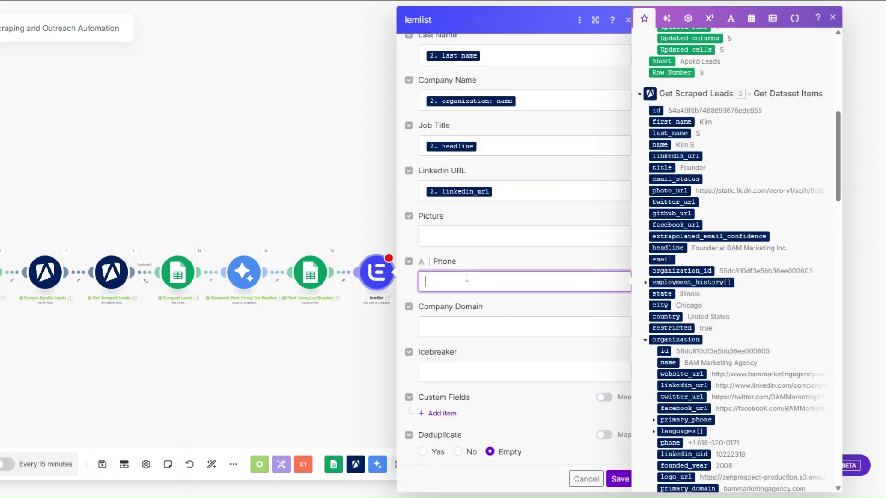
{"action": "scroll", "coordinate": [725, 331], "scroll_direction": "down", "scroll_amount": 5}
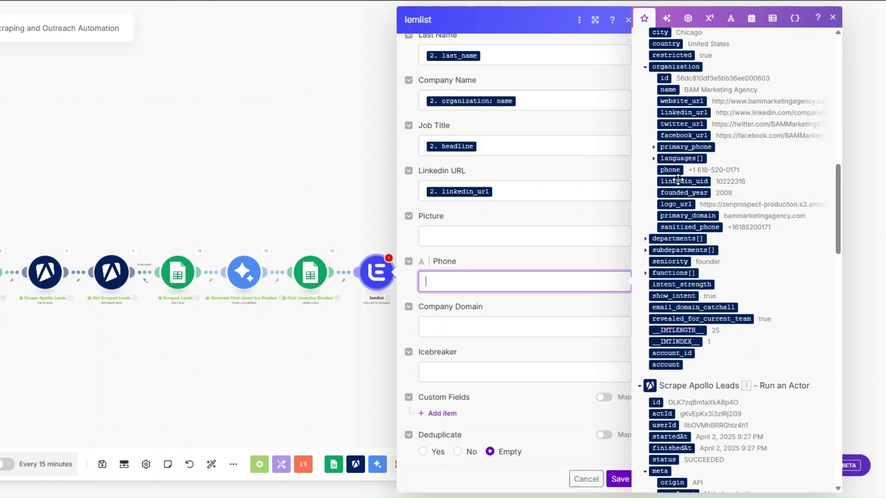
{"action": "left_click", "coordinate": [675, 228]}
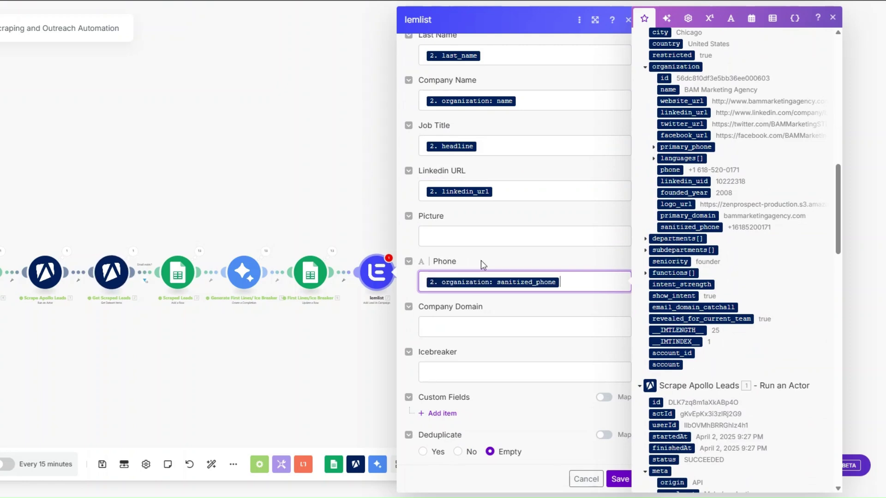
{"action": "left_click", "coordinate": [507, 328]}
{"action": "left_click", "coordinate": [699, 274]}
Step: Map Icebreaker to the Result of the Generate First Lines/ Ice Breaker module and save the lemlist module
{"action": "left_click", "coordinate": [441, 373]}
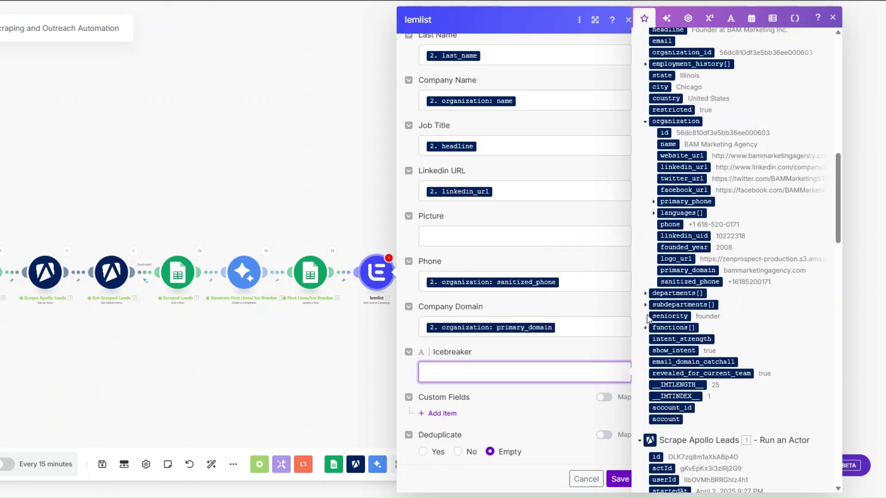
{"action": "scroll", "coordinate": [669, 213], "scroll_direction": "up", "scroll_amount": 15}
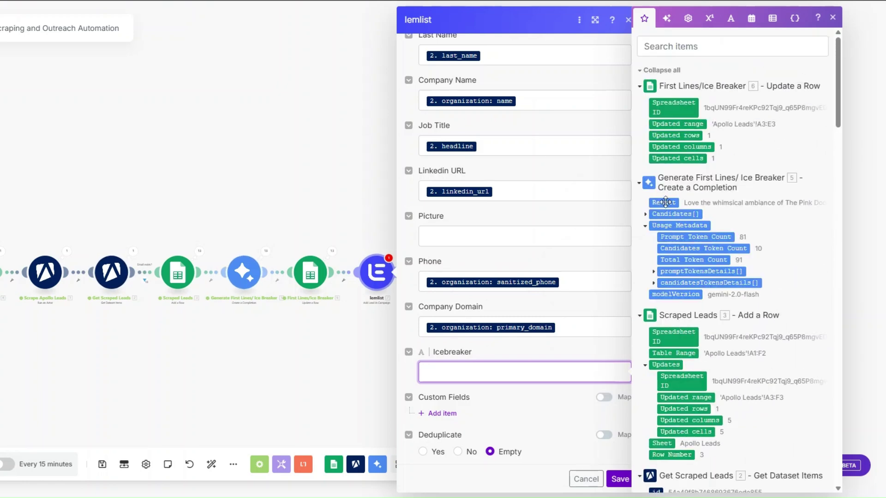
{"action": "left_click", "coordinate": [664, 203]}
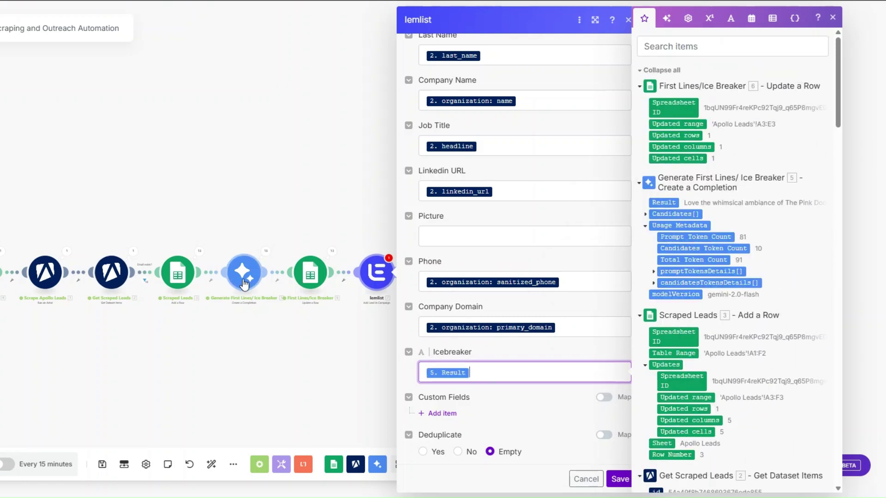
{"action": "left_click", "coordinate": [610, 476]}
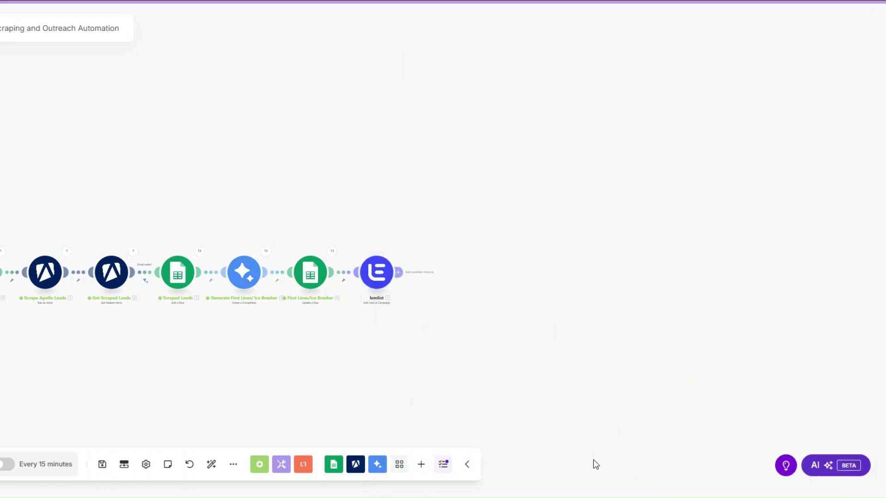
Step: Rename the lemlist module "Outreach Campaign"
{"action": "scroll", "coordinate": [329, 355], "scroll_direction": "left", "scroll_amount": 2}
{"action": "scroll", "coordinate": [342, 356], "scroll_direction": "up", "scroll_amount": 3}
{"action": "right_click", "coordinate": [487, 229]}
{"action": "left_click", "coordinate": [517, 291]}
{"action": "type", "text": "Ou"}
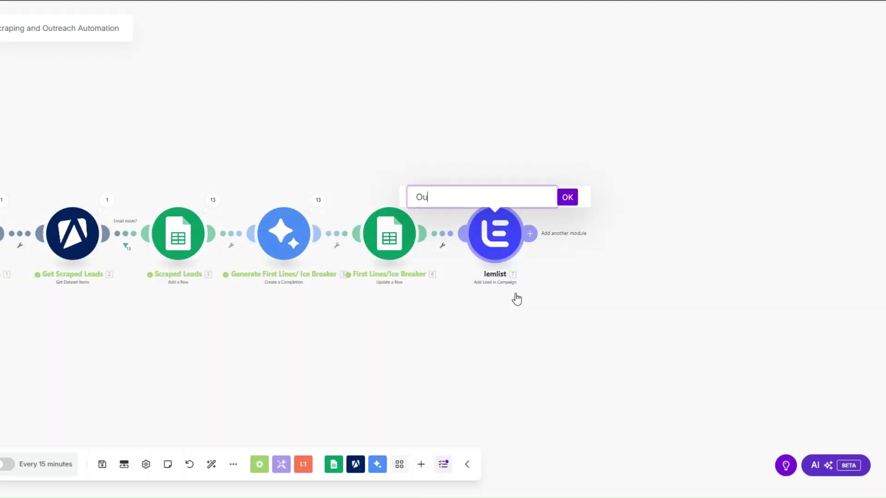
{"action": "type", "text": "treach Campaign"}
{"action": "left_click", "coordinate": [572, 198]}
Step: Set the Apollo Search URLs trigger's starting point manually to the row dated 04/03/2025 5:16 AM
{"action": "scroll", "coordinate": [117, 370], "scroll_direction": "up", "scroll_amount": 3}
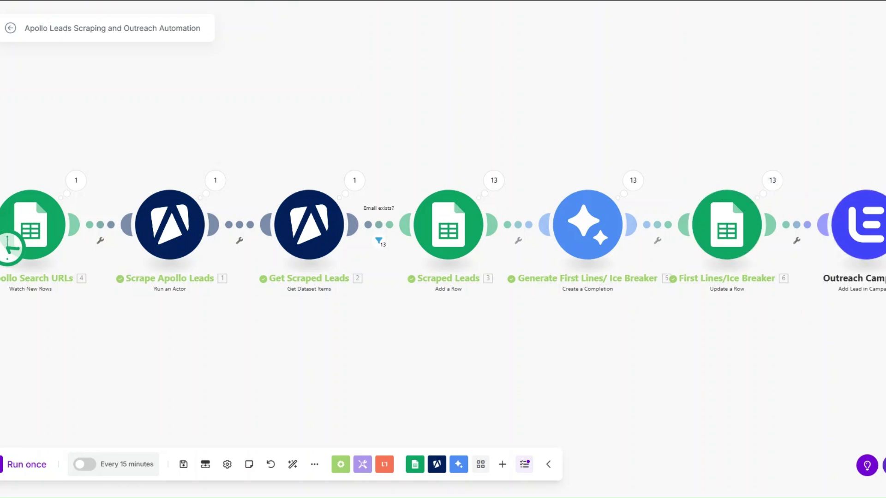
{"action": "right_click", "coordinate": [44, 242]}
{"action": "left_click", "coordinate": [87, 300]}
{"action": "left_click", "coordinate": [130, 265]}
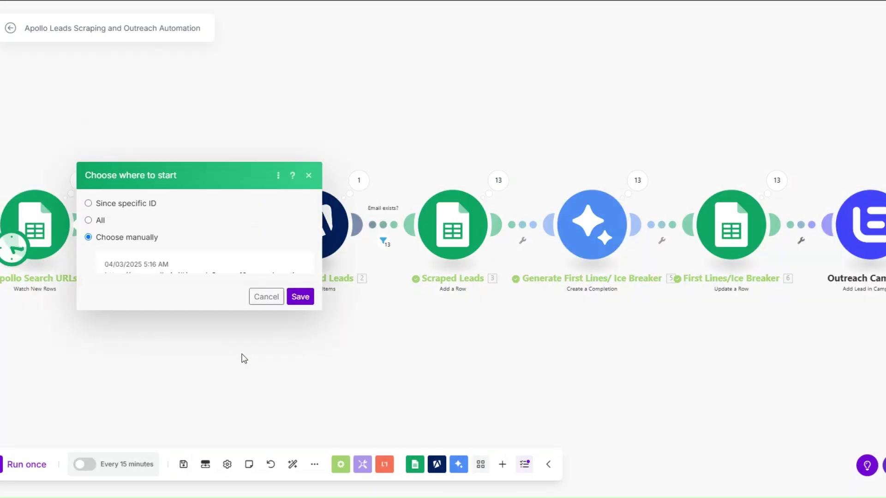
{"action": "left_click", "coordinate": [194, 265]}
{"action": "left_click", "coordinate": [300, 294]}
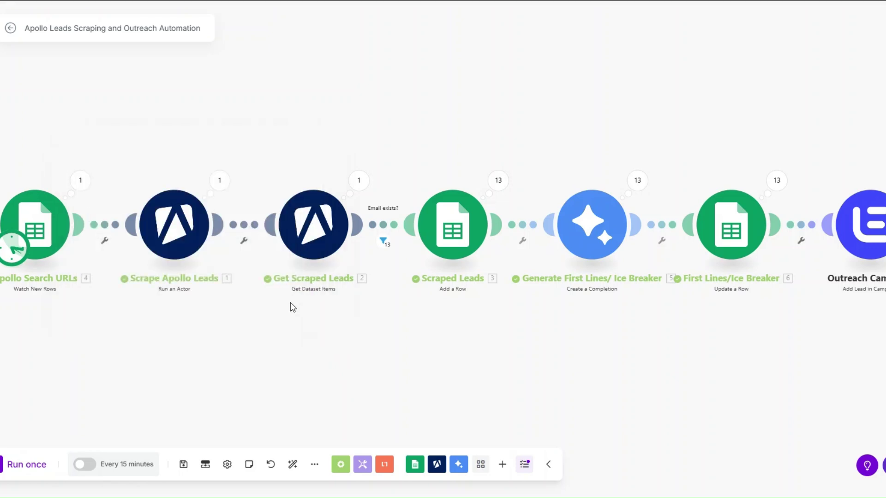
Step: Run the whole scenario once, from Apollo Search URLs through Outreach Campaign
{"action": "left_click", "coordinate": [34, 467]}
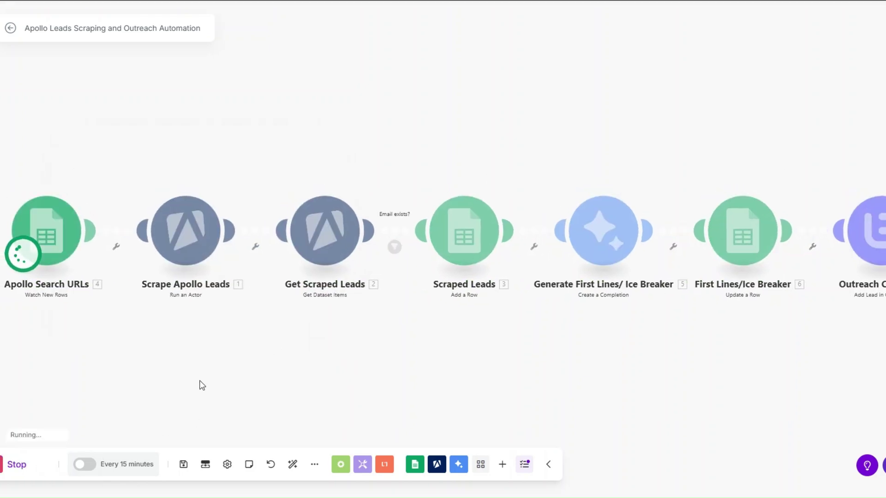
{"action": "left_click_drag", "start_coordinate": [151, 355], "coordinate": [155, 354]}
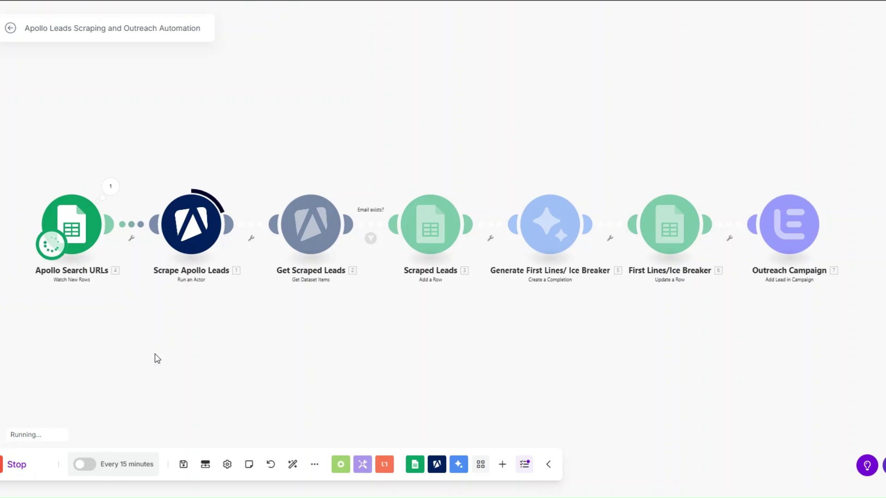
{"action": "left_click_drag", "start_coordinate": [157, 359], "coordinate": [161, 356]}
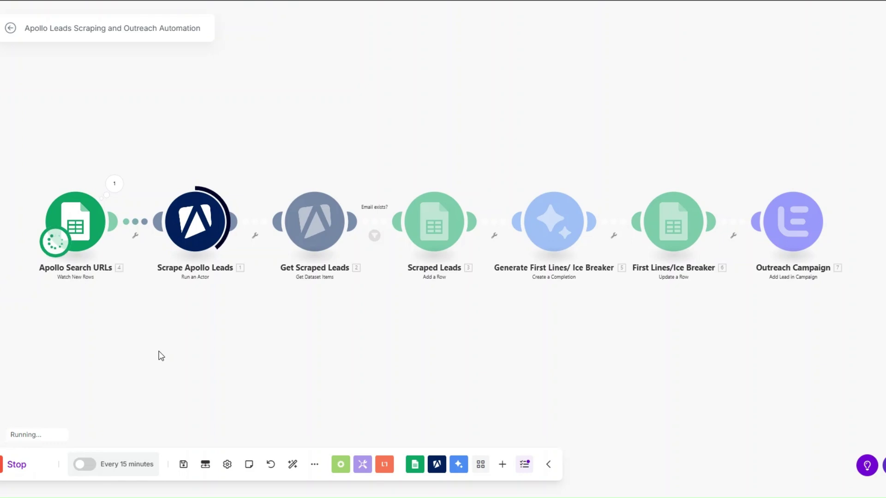
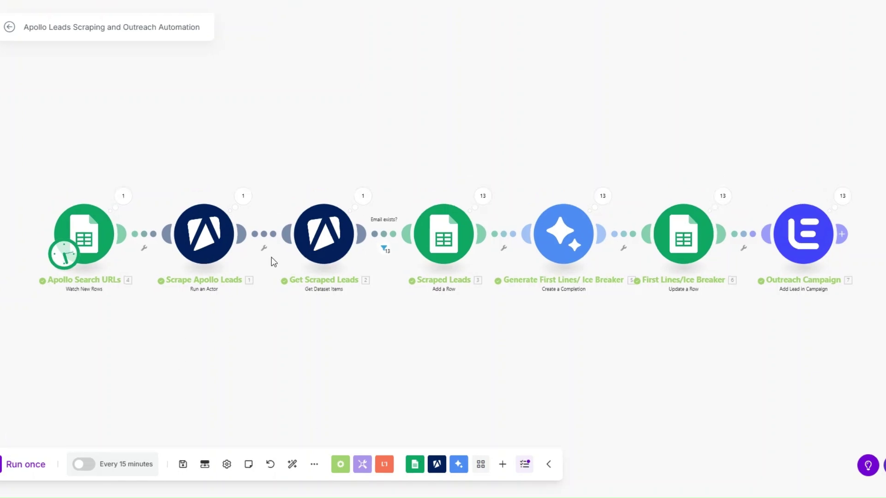
Step: Inspect the run outputs of the Apollo Search URLs and Scrape Apollo Leads modules, and check the actor's run log in Apify
{"action": "left_click", "coordinate": [124, 196]}
{"action": "left_click_drag", "start_coordinate": [252, 194], "coordinate": [352, 211]}
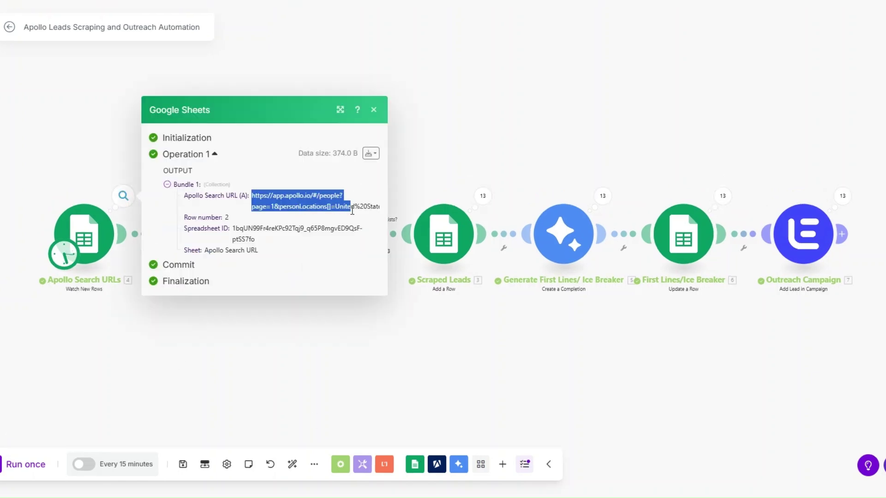
{"action": "left_click", "coordinate": [342, 352]}
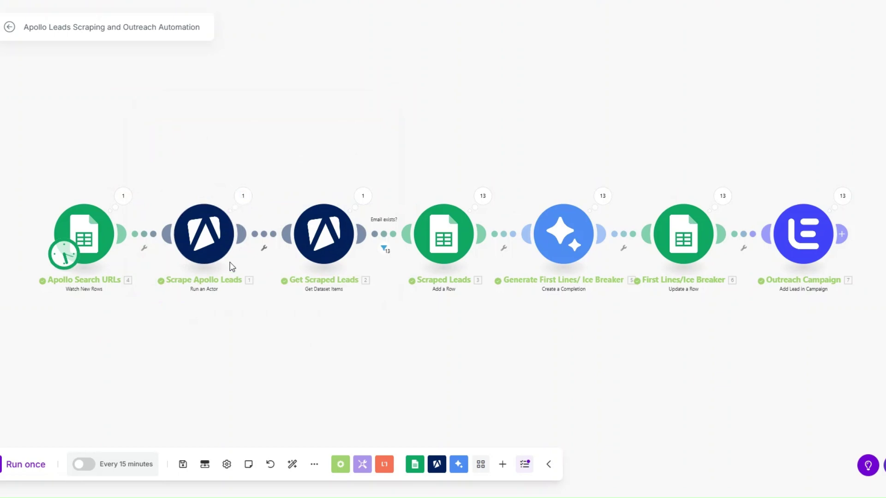
{"action": "left_click", "coordinate": [244, 196]}
{"action": "left_click", "coordinate": [229, 298]}
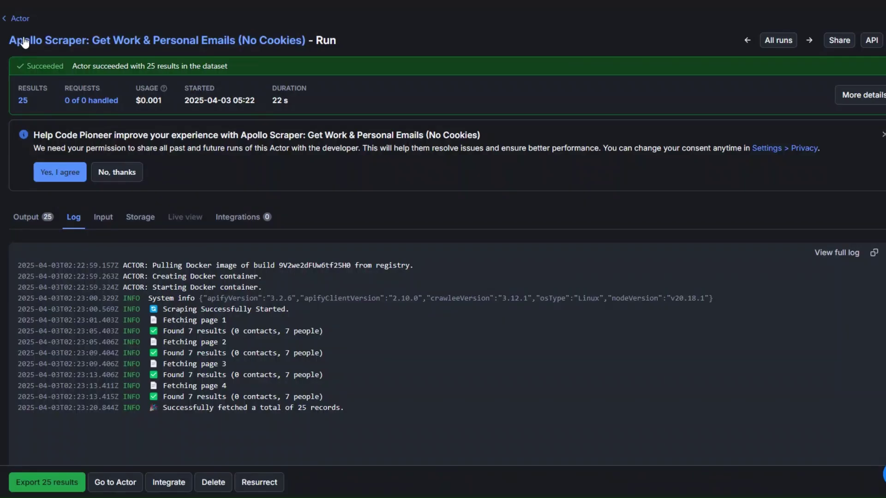
{"action": "left_click", "coordinate": [24, 35]}
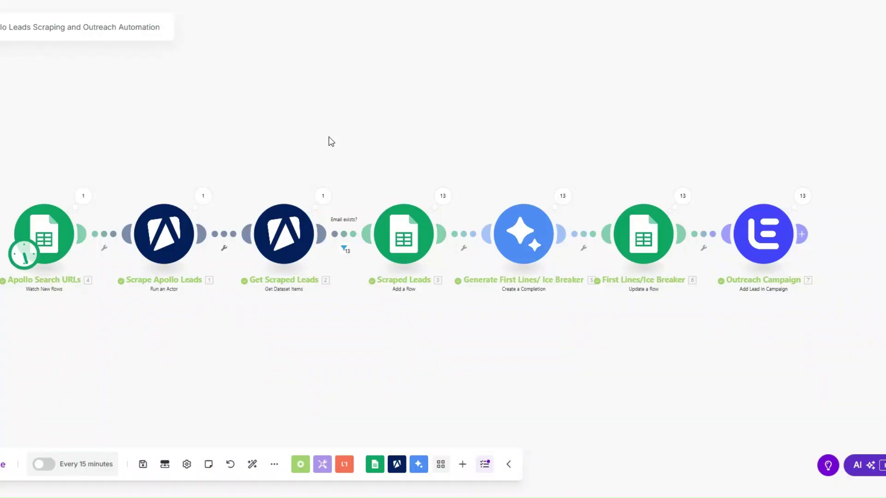
Step: Look through the lead bundles in the output of the Get Scraped Leads module
{"action": "left_click", "coordinate": [333, 197]}
{"action": "scroll", "coordinate": [446, 210], "scroll_direction": "down", "scroll_amount": 10}
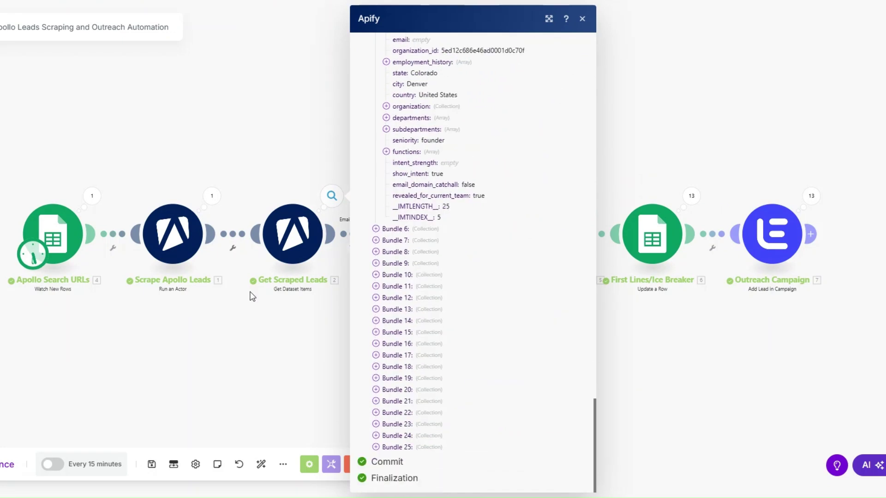
{"action": "left_click", "coordinate": [255, 338]}
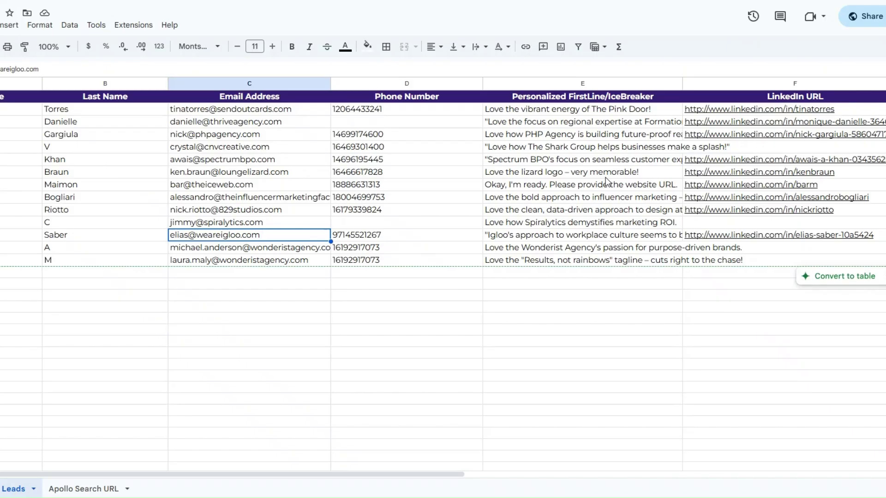
Step: Switch to Google Sheets and read the generated icebreakers in the Personalized FirstLine/IceBreaker column of the leads sheet
{"action": "left_click", "coordinate": [577, 172]}
{"action": "left_click", "coordinate": [575, 210]}
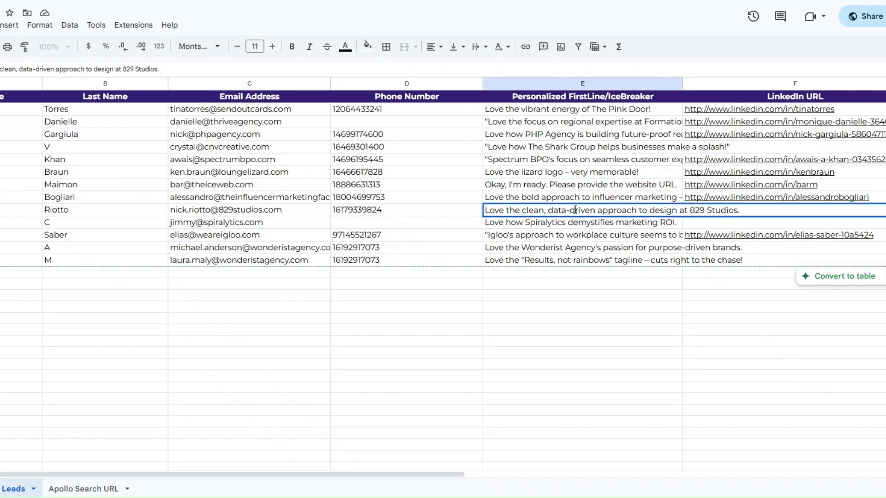
Step: Read the icebreakers in the last rows of the leads sheet, rows 11 to 14, and recheck the one in row 8
{"action": "double_click", "coordinate": [574, 224]}
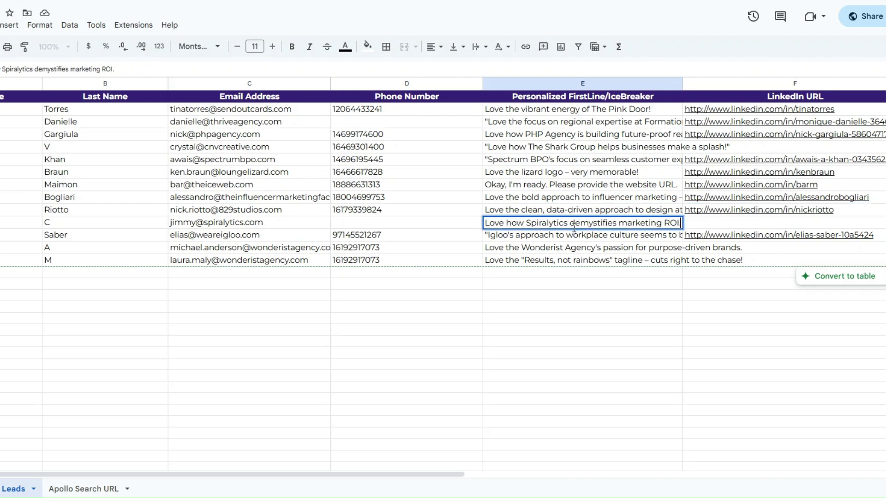
{"action": "double_click", "coordinate": [571, 249]}
{"action": "double_click", "coordinate": [568, 261]}
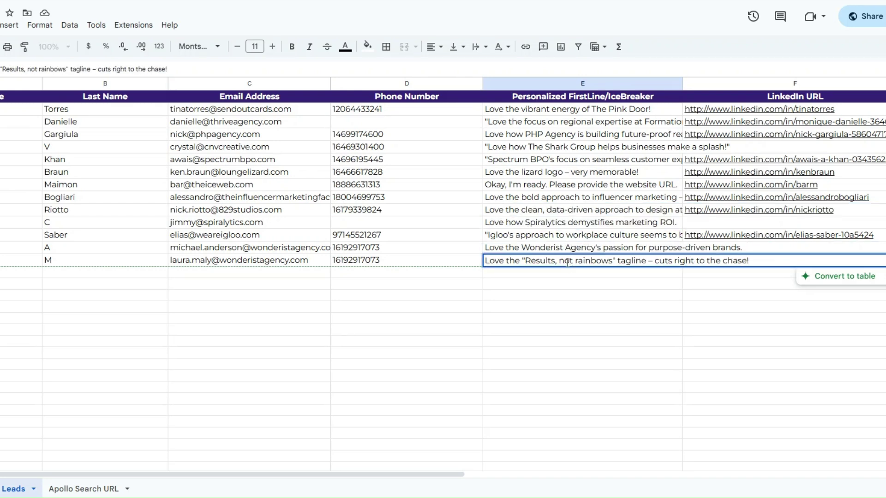
{"action": "left_click", "coordinate": [564, 185]}
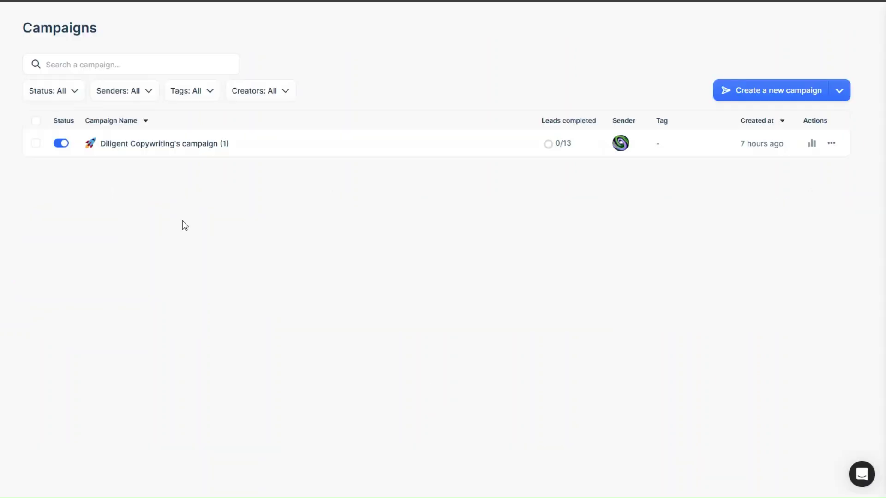
Step: Switch to lemlist, open Diligent Copywriting's campaign (1), and review the imported leads and their icebreakers in the lead list
{"action": "left_click", "coordinate": [251, 147]}
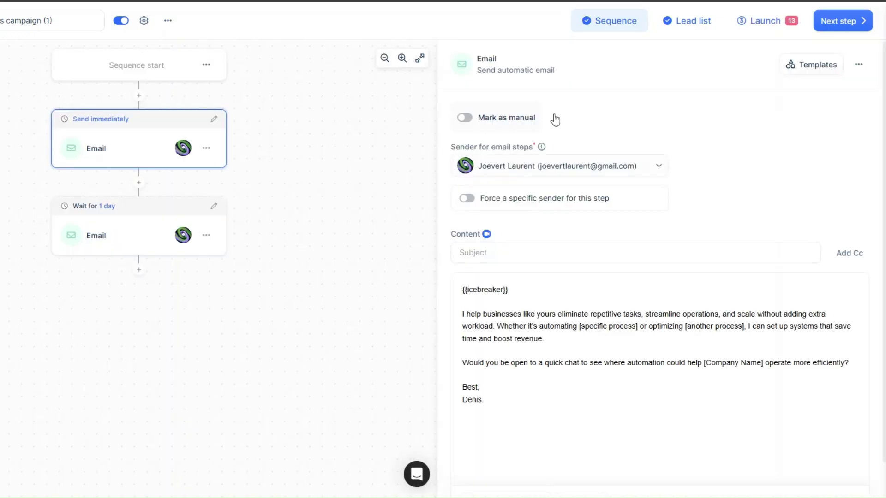
{"action": "left_click", "coordinate": [689, 23]}
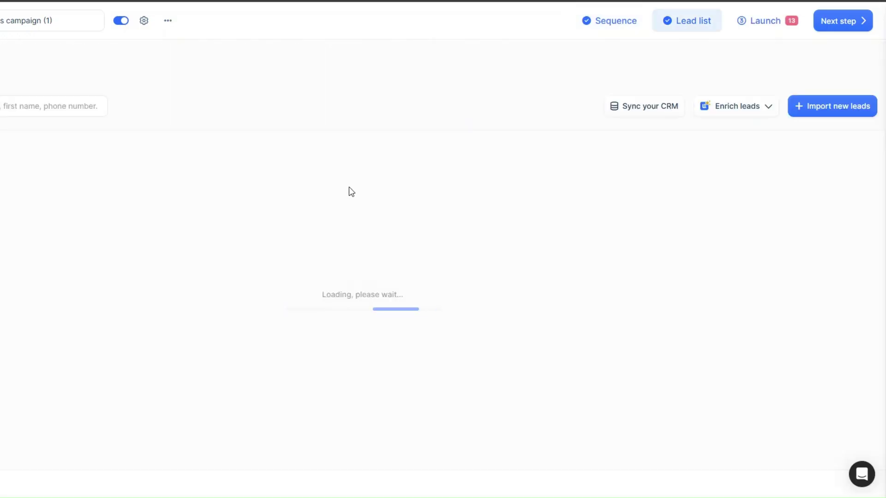
{"action": "scroll", "coordinate": [175, 193], "scroll_direction": "down", "scroll_amount": 1}
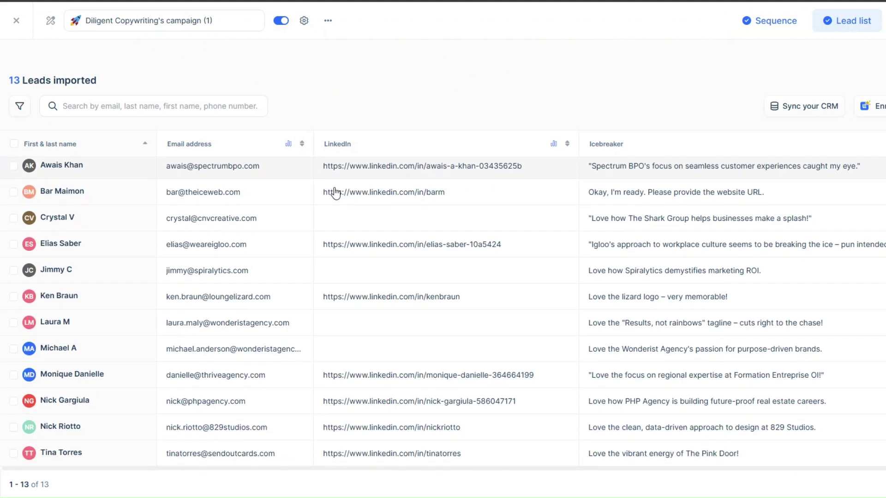
{"action": "scroll", "coordinate": [330, 282], "scroll_direction": "up", "scroll_amount": 1}
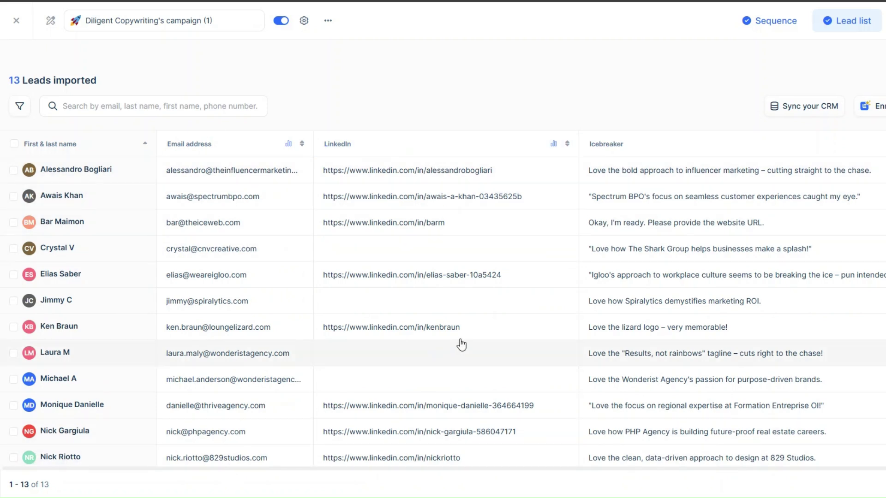
{"action": "scroll", "coordinate": [794, 394], "scroll_direction": "down", "scroll_amount": 1}
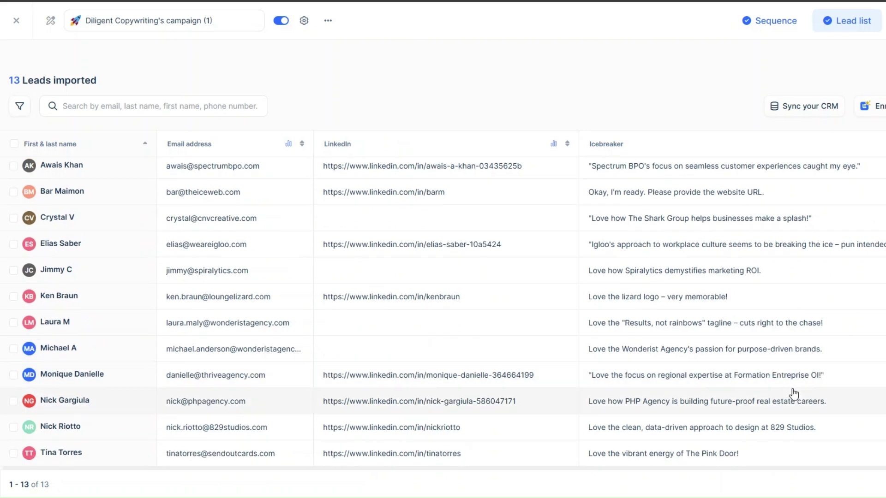
{"action": "scroll", "coordinate": [794, 394], "scroll_direction": "up", "scroll_amount": 1}
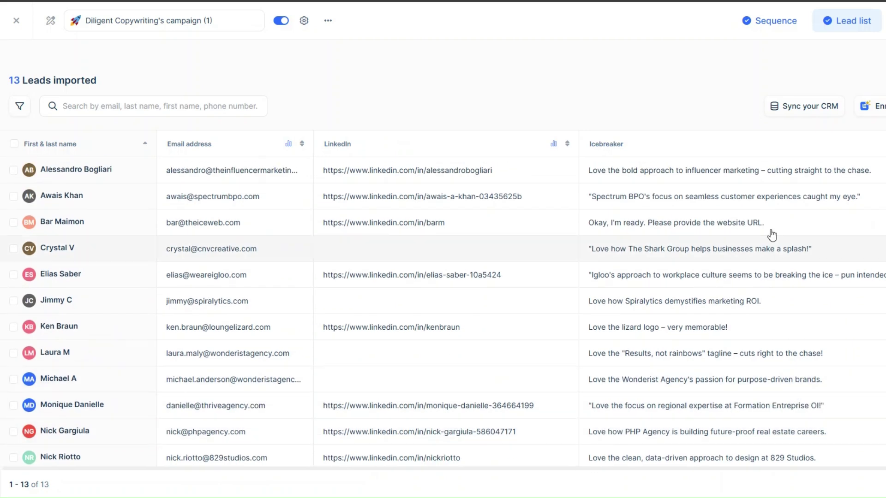
Step: Open the campaign's launch stage and look through the leads waiting to launch and the first lead's email preview
{"action": "left_click", "coordinate": [757, 22]}
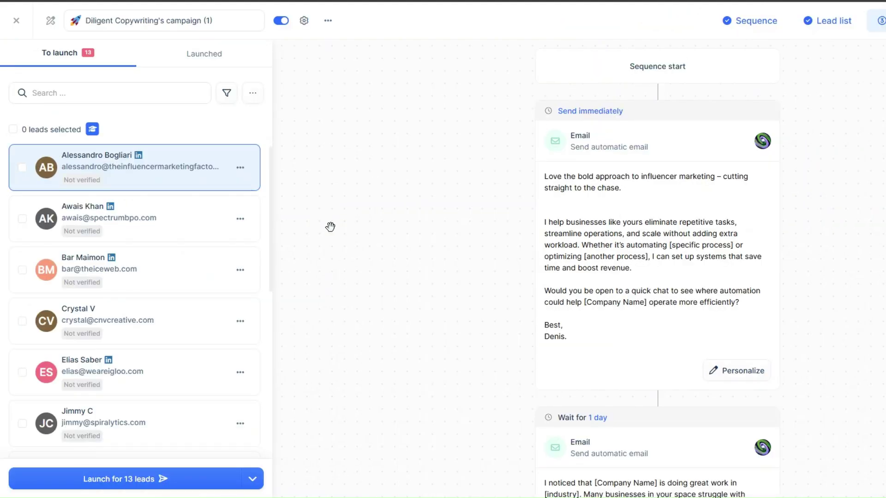
{"action": "scroll", "coordinate": [164, 219], "scroll_direction": "down", "scroll_amount": 5}
{"action": "scroll", "coordinate": [164, 219], "scroll_direction": "down", "scroll_amount": 3}
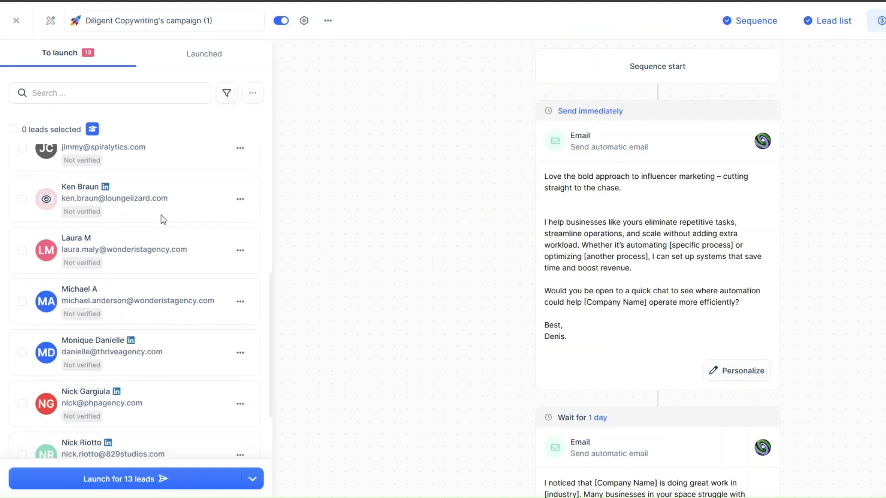
{"action": "scroll", "coordinate": [163, 222], "scroll_direction": "up", "scroll_amount": 8}
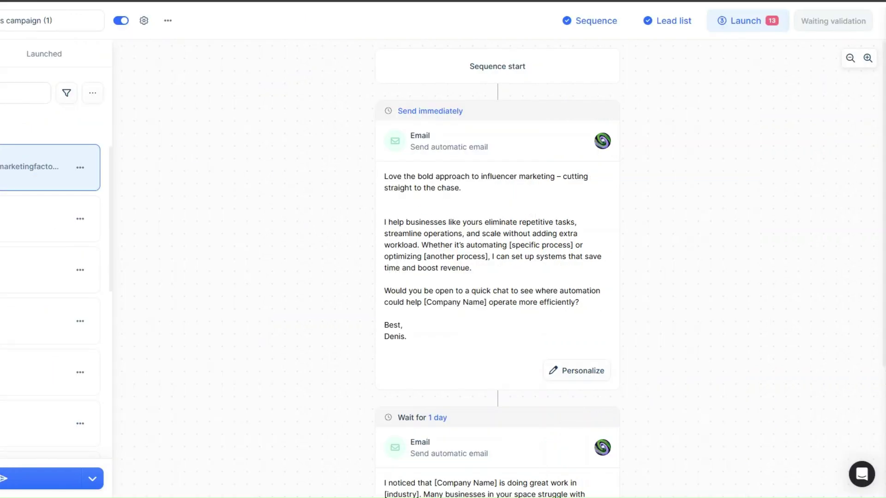
Step: Remove the blank line below {{icebreaker}} in the body of the sequence's first email
{"action": "left_click", "coordinate": [593, 23]}
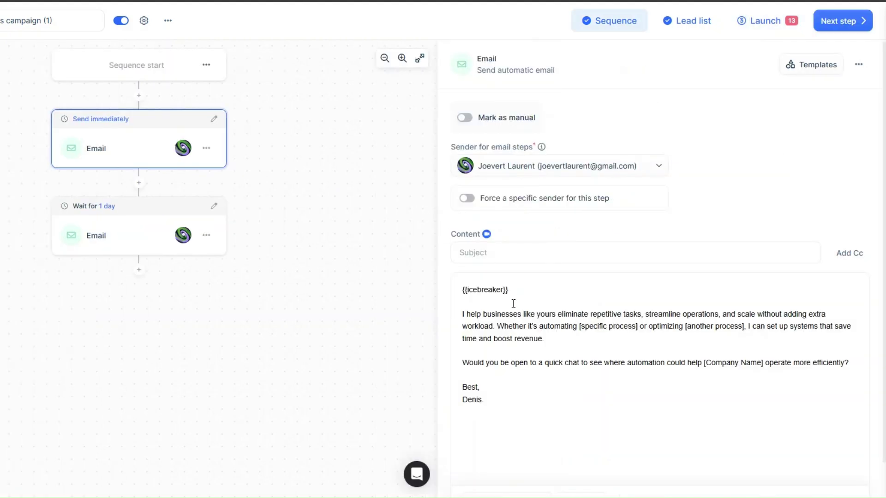
{"action": "left_click", "coordinate": [494, 305]}
{"action": "key", "text": "BackSpace"}
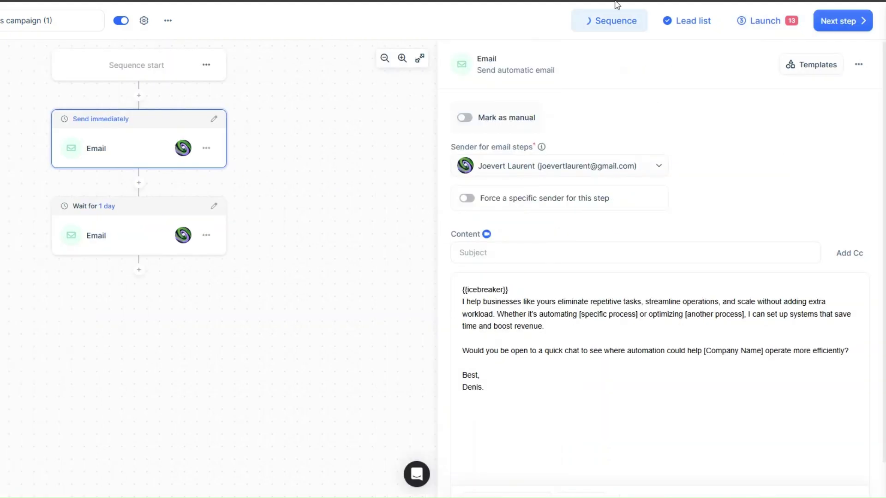
Step: Return to the launch stage and preview the personalized first email for the leads throughout the list
{"action": "left_click", "coordinate": [761, 22]}
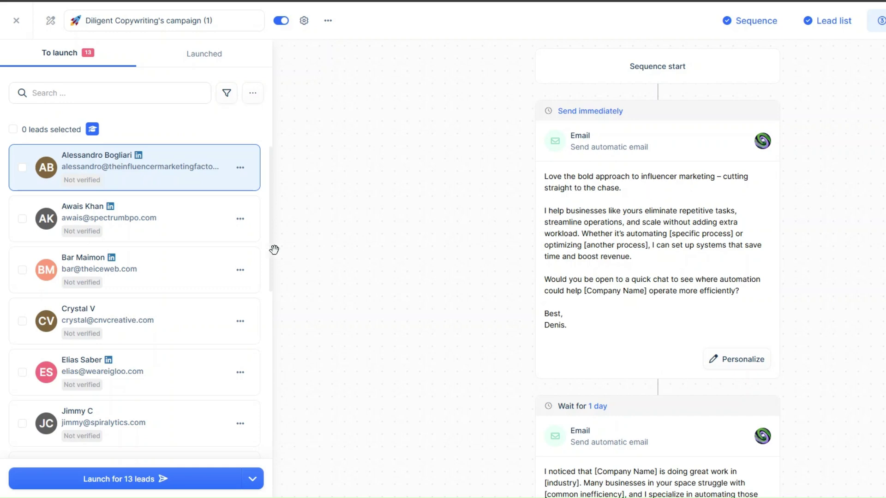
{"action": "left_click", "coordinate": [182, 227]}
{"action": "left_click", "coordinate": [184, 269]}
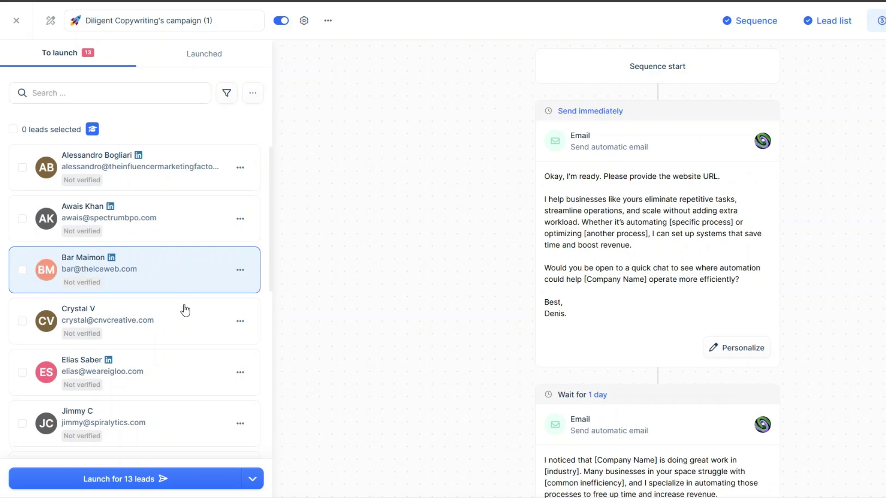
{"action": "left_click", "coordinate": [182, 318]}
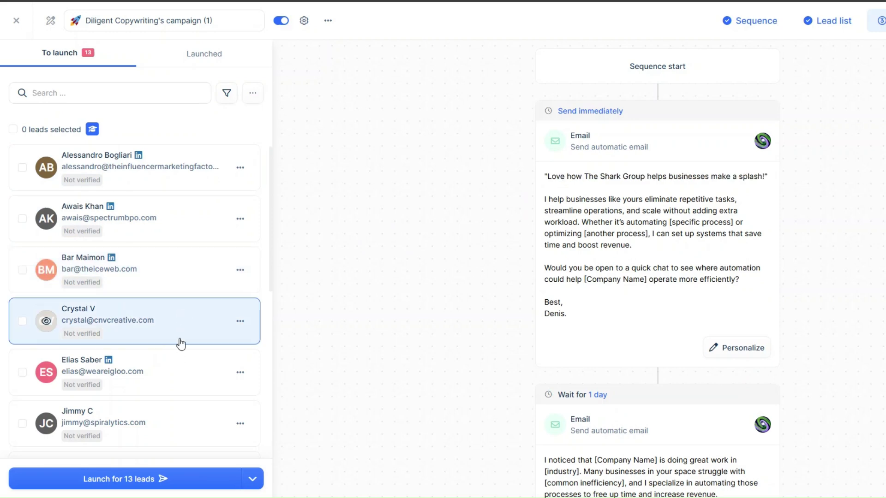
{"action": "scroll", "coordinate": [183, 318], "scroll_direction": "down", "scroll_amount": 3}
{"action": "left_click", "coordinate": [180, 266]}
{"action": "left_click", "coordinate": [179, 318]}
{"action": "scroll", "coordinate": [178, 319], "scroll_direction": "down", "scroll_amount": 3}
{"action": "left_click", "coordinate": [189, 261]}
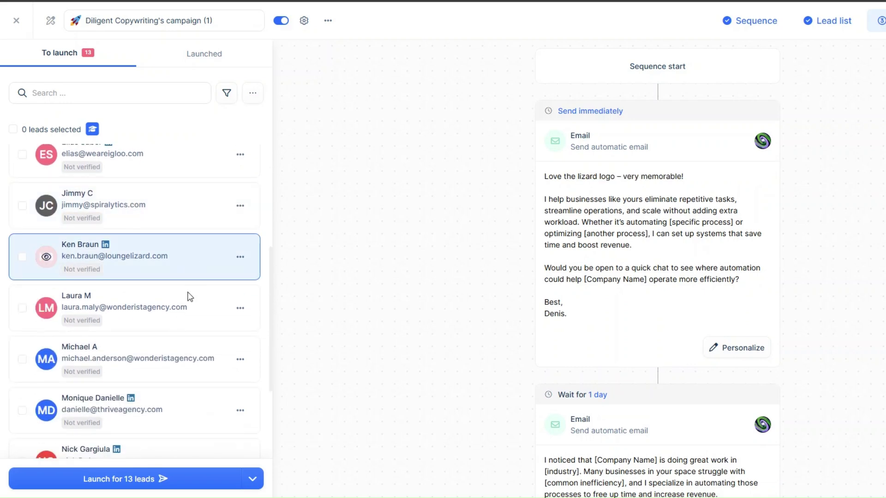
{"action": "left_click", "coordinate": [188, 310]}
{"action": "scroll", "coordinate": [186, 312], "scroll_direction": "down", "scroll_amount": 3}
{"action": "left_click", "coordinate": [185, 313]}
{"action": "left_click", "coordinate": [188, 341]}
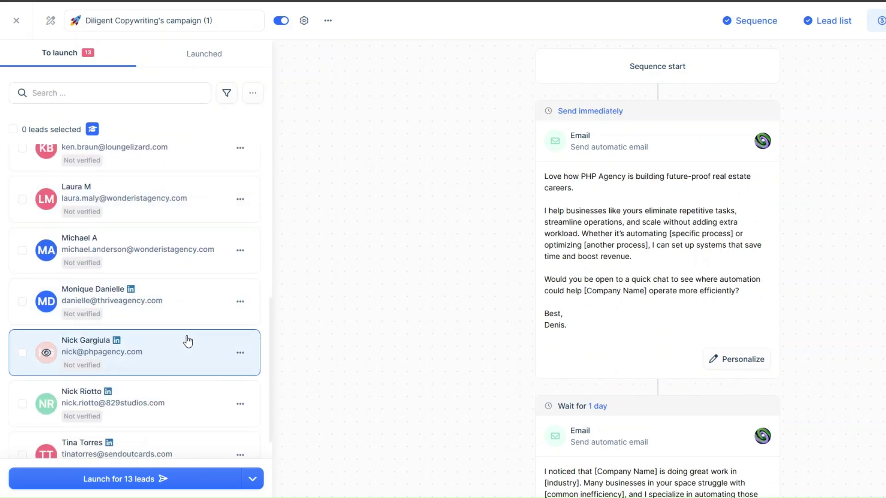
{"action": "scroll", "coordinate": [188, 360], "scroll_direction": "down", "scroll_amount": 1}
{"action": "left_click", "coordinate": [188, 381]}
{"action": "left_click", "coordinate": [182, 430]}
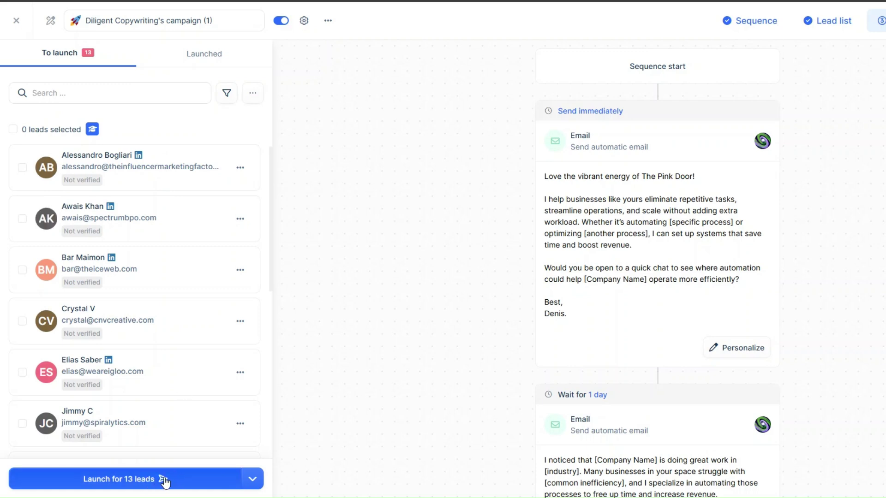
Step: Check the campaign's launch scheduling option without using it, and read through both emails of the sequence preview
{"action": "left_click", "coordinate": [252, 480]}
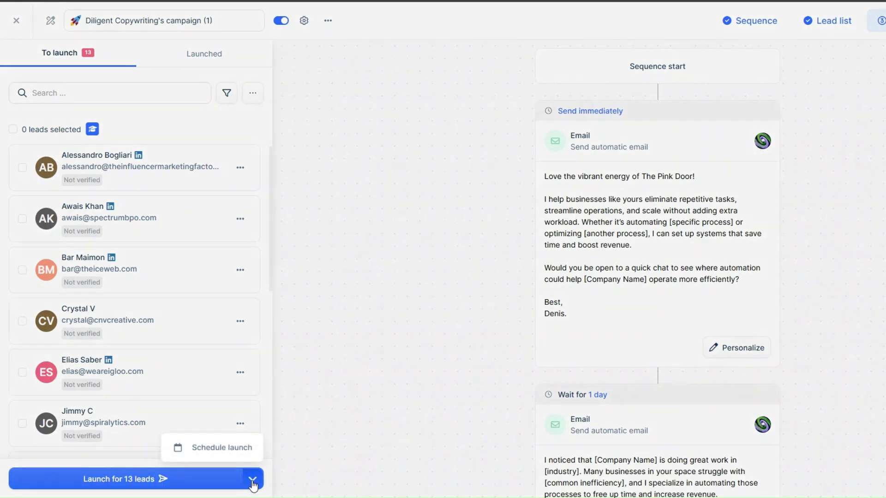
{"action": "left_click", "coordinate": [351, 407]}
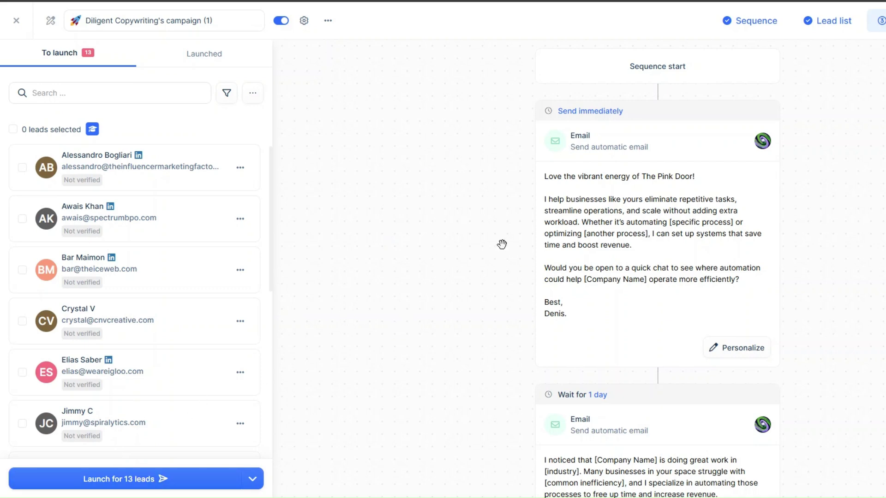
{"action": "mouse_move", "coordinate": [191, 175]}
{"action": "scroll", "coordinate": [186, 225], "scroll_direction": "down", "scroll_amount": 5}
{"action": "scroll", "coordinate": [187, 227], "scroll_direction": "up", "scroll_amount": 5}
{"action": "scroll", "coordinate": [600, 235], "scroll_direction": "down", "scroll_amount": 2}
{"action": "scroll", "coordinate": [584, 259], "scroll_direction": "up", "scroll_amount": 2}
{"action": "scroll", "coordinate": [586, 203], "scroll_direction": "down", "scroll_amount": 3}
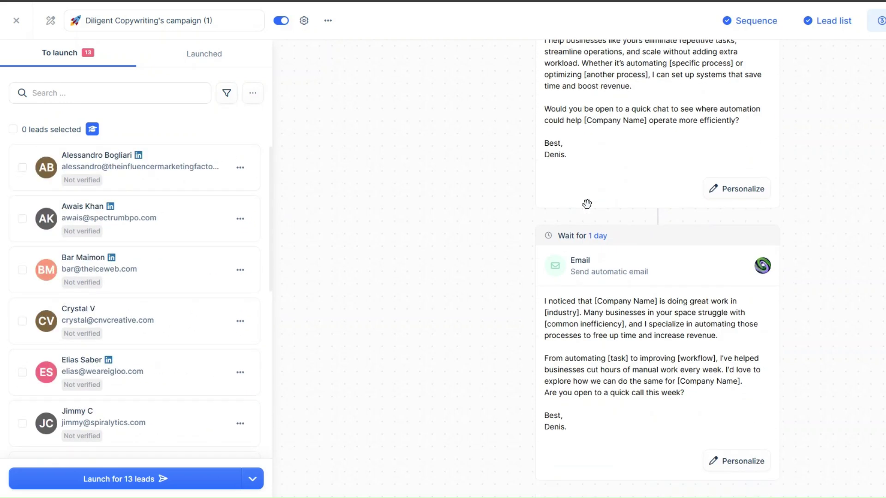
{"action": "scroll", "coordinate": [624, 342], "scroll_direction": "up", "scroll_amount": 3}
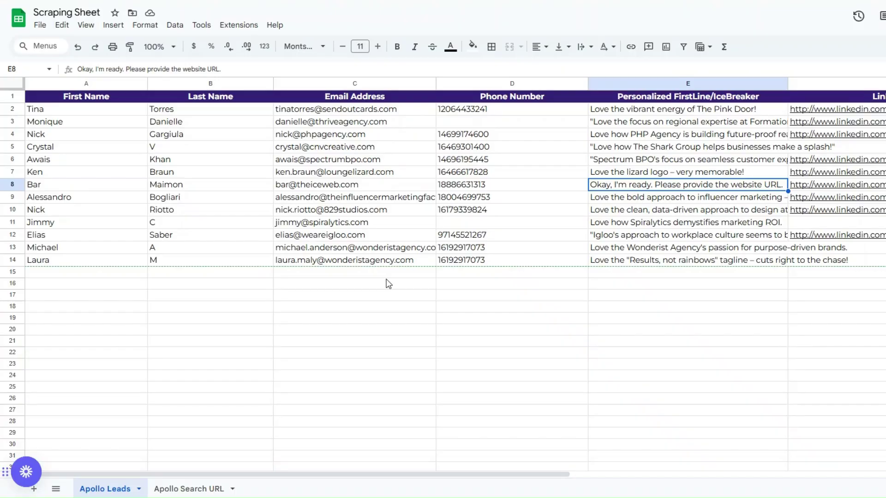
Step: Switch to Google Sheets, view the Apollo Search URL sheet, and return to the Apollo Leads sheet
{"action": "key", "text": "ctrl+shift+Page_Down"}
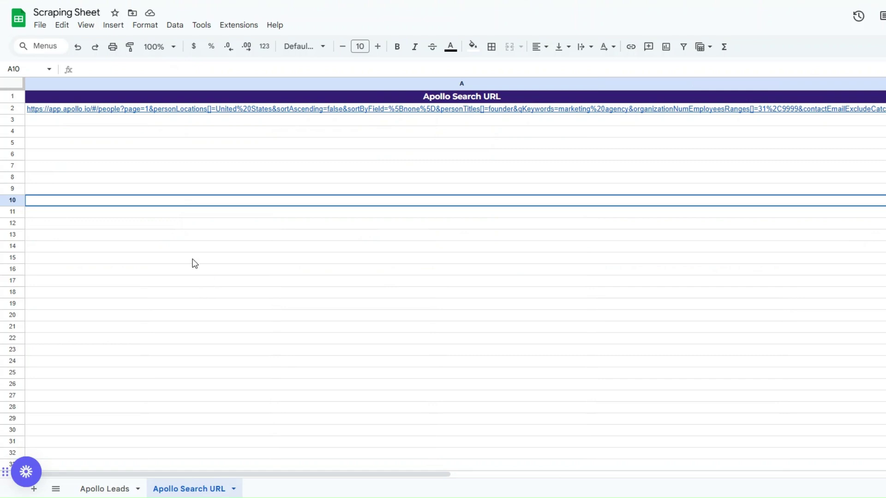
{"action": "left_click", "coordinate": [223, 270]}
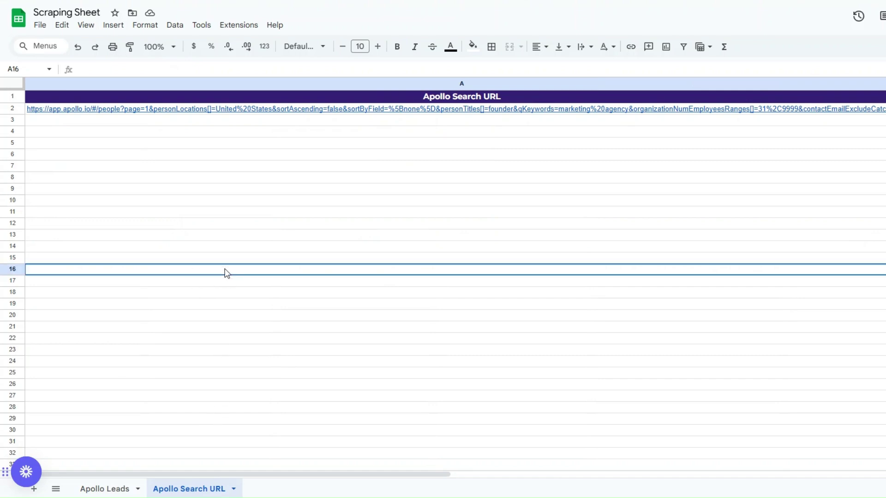
{"action": "left_click", "coordinate": [116, 492]}
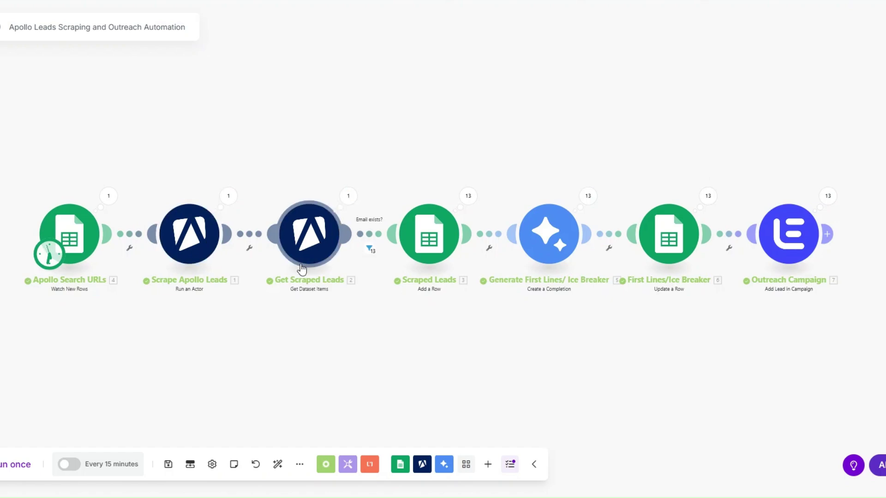
Step: Switch to Make and inspect the lead bundles output by the Get Scraped Leads module once more
{"action": "left_click", "coordinate": [348, 196]}
{"action": "scroll", "coordinate": [413, 287], "scroll_direction": "down", "scroll_amount": 10}
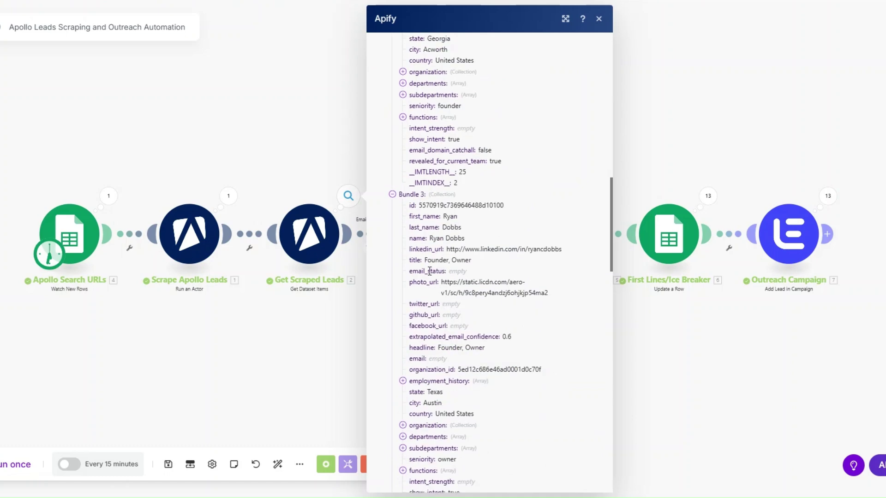
{"action": "left_click", "coordinate": [304, 311]}
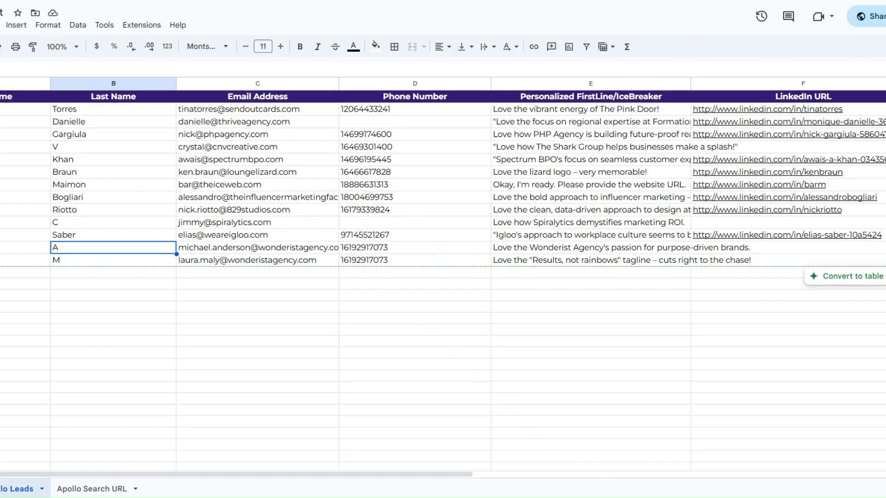
Step: Switch to Google Sheets and reread several icebreakers in rows 2, 9, 12 and 14 of the leads sheet
{"action": "double_click", "coordinate": [565, 198]}
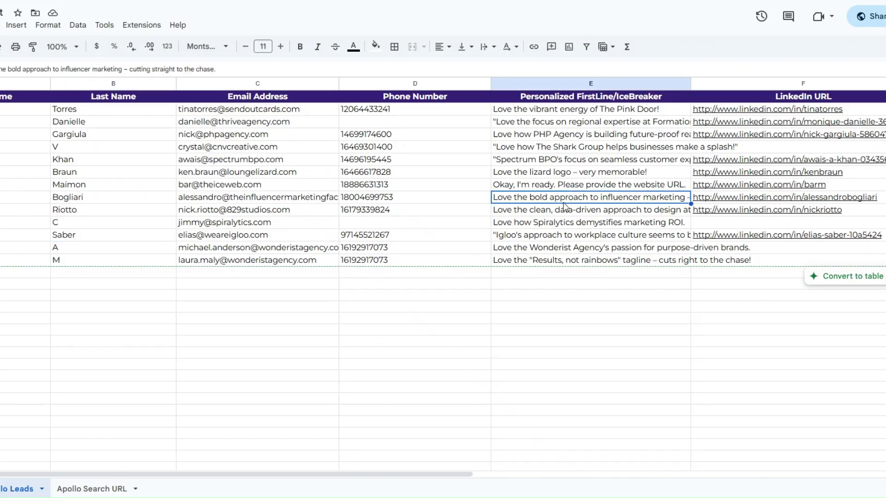
{"action": "left_click", "coordinate": [557, 236]}
{"action": "double_click", "coordinate": [557, 236]}
{"action": "double_click", "coordinate": [552, 260]}
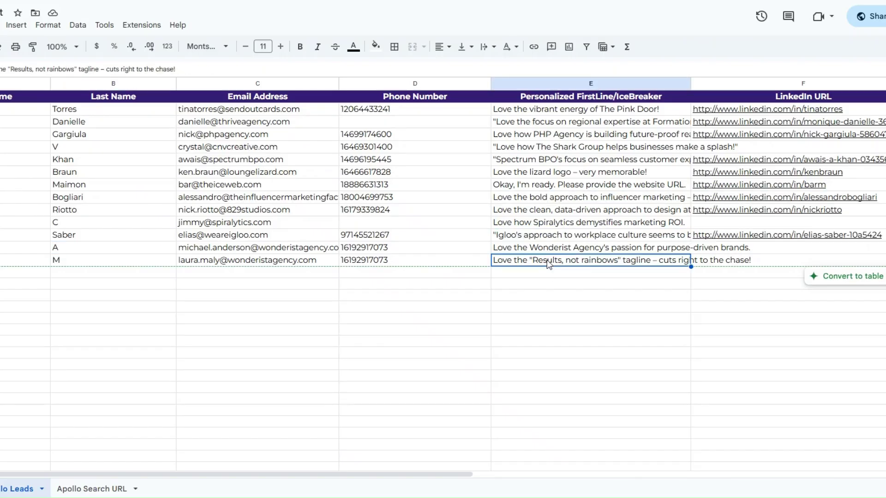
{"action": "left_click", "coordinate": [531, 111]}
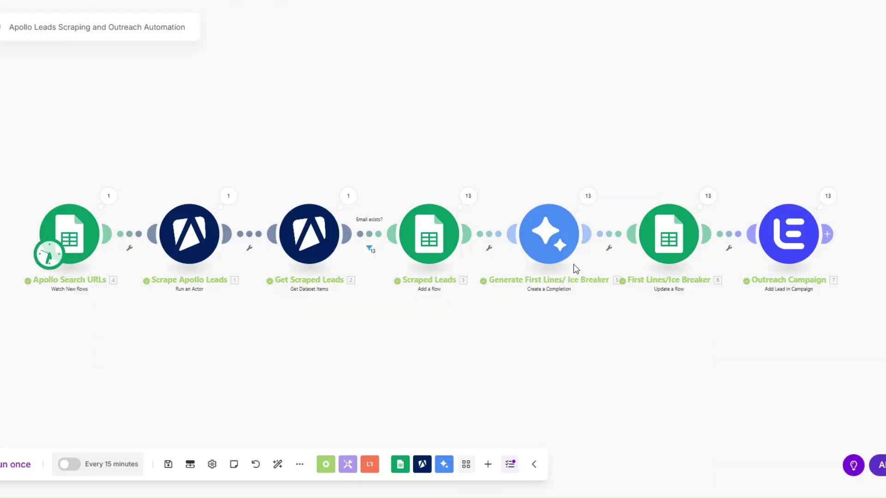